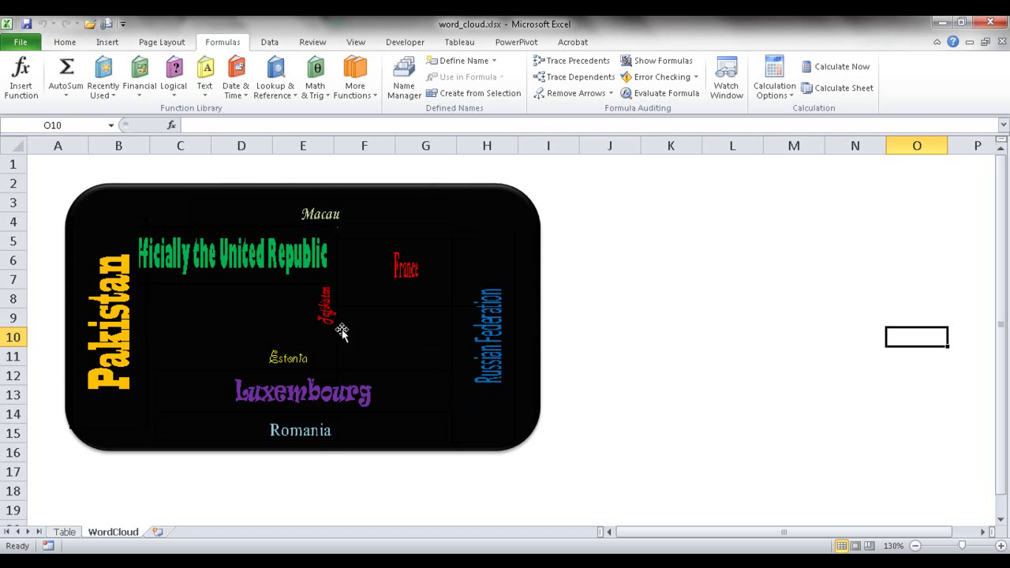
Recalculate the workbook repeatedly to watch the countries change in the word cloud.
{"action": "left_click", "coordinate": [851, 74]}
{"action": "left_click", "coordinate": [852, 75]}
{"action": "left_click", "coordinate": [851, 75]}
{"action": "left_click", "coordinate": [852, 75]}
{"action": "left_click", "coordinate": [851, 74]}
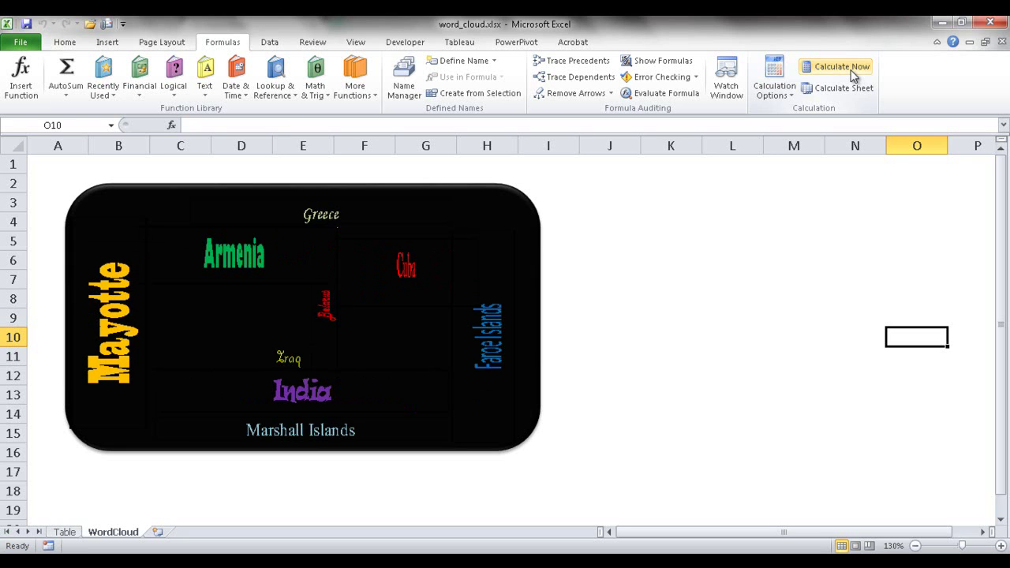
{"action": "left_click", "coordinate": [852, 74]}
{"action": "left_click", "coordinate": [852, 74]}
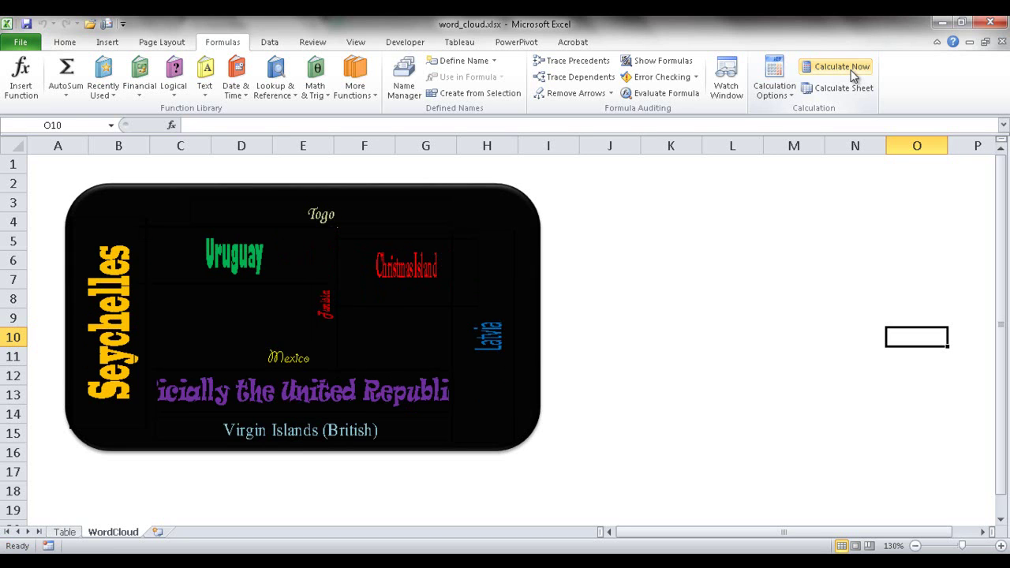
{"action": "left_click", "coordinate": [852, 74]}
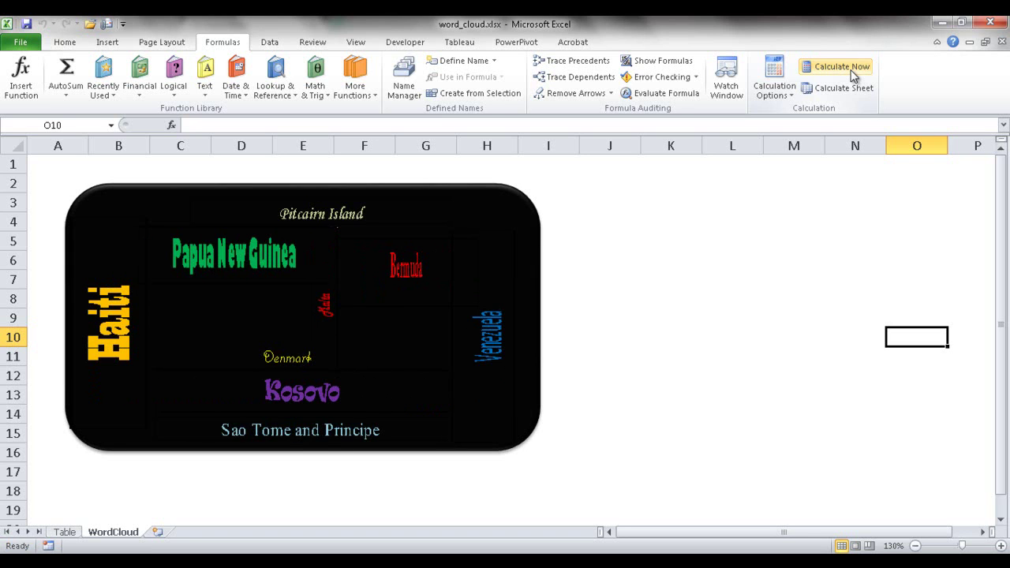
{"action": "left_click", "coordinate": [851, 74]}
{"action": "left_click", "coordinate": [851, 74]}
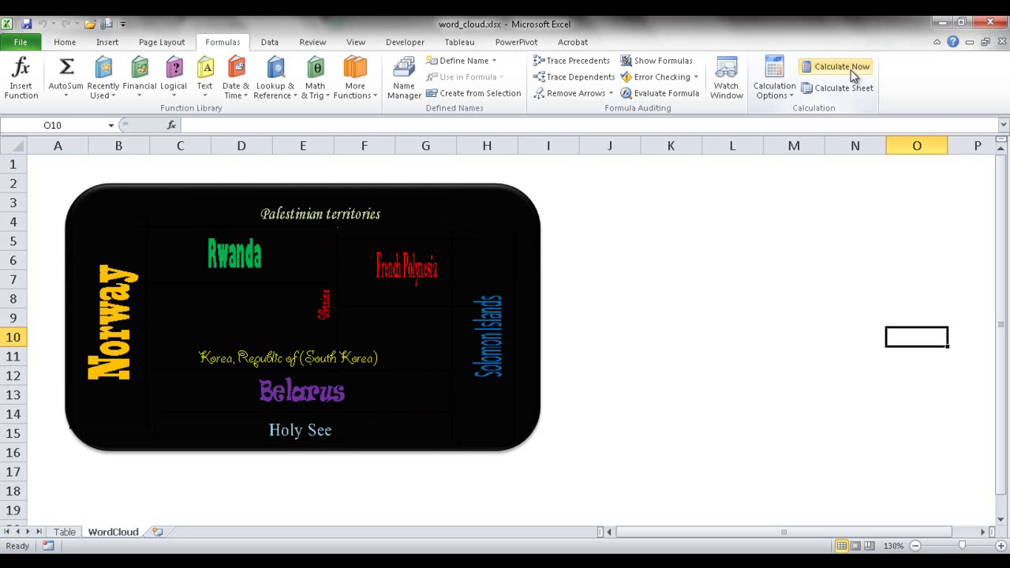
{"action": "left_click", "coordinate": [852, 75]}
{"action": "left_click", "coordinate": [852, 74]}
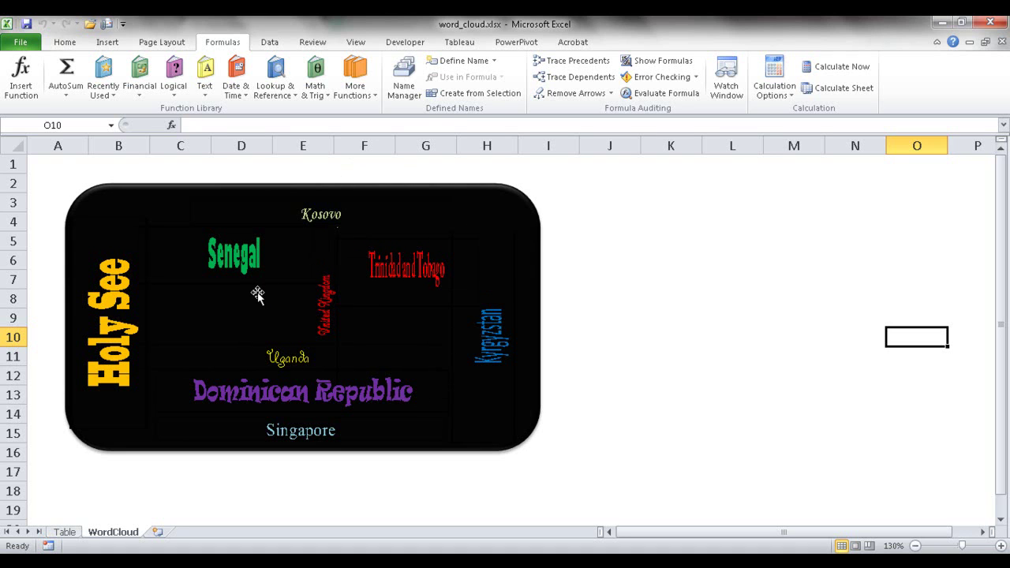
Insert a new worksheet, and copy the full country list from C15 downward on the Table sheet.
{"action": "left_click", "coordinate": [158, 533]}
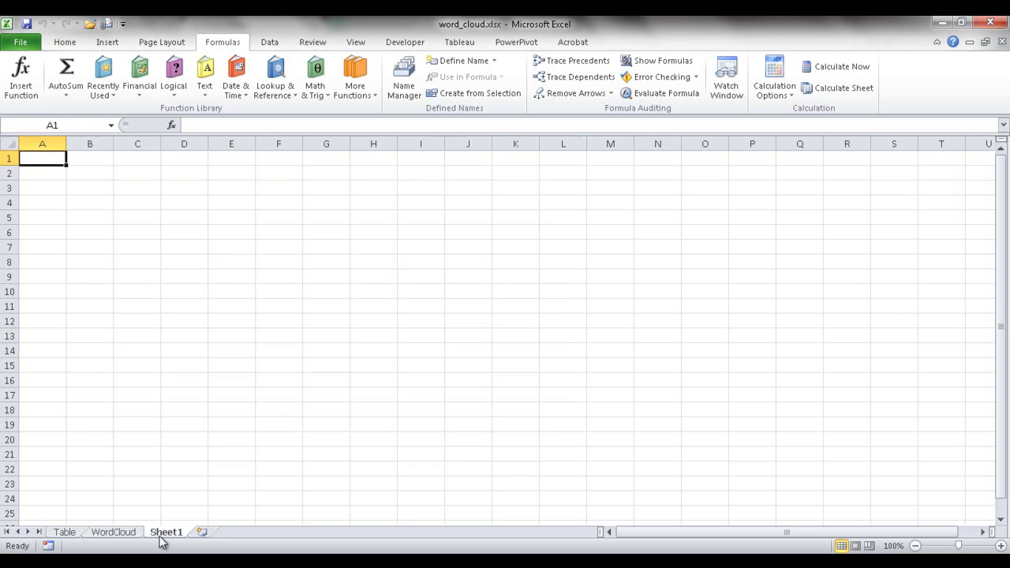
{"action": "left_click", "coordinate": [64, 532]}
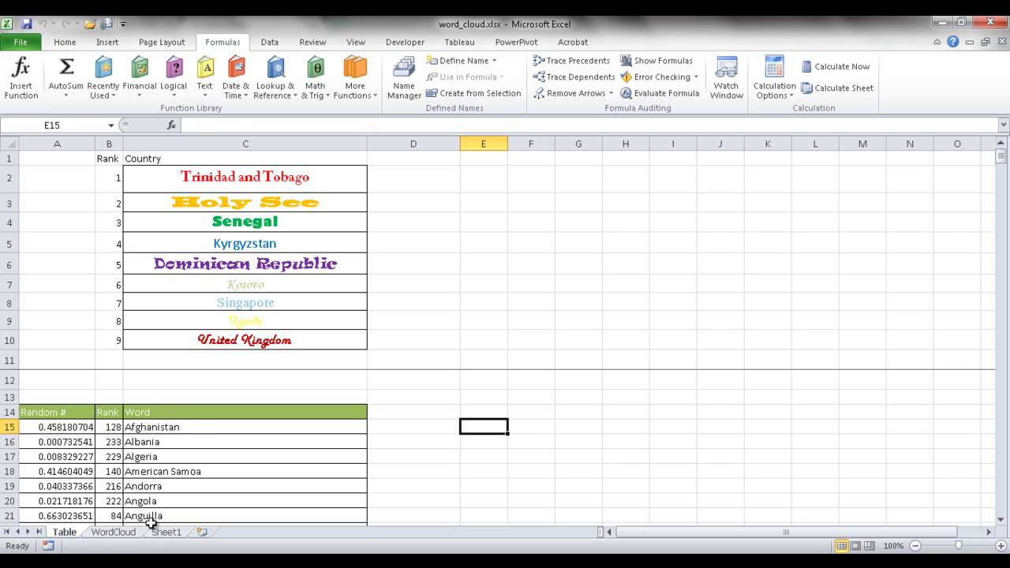
{"action": "left_click", "coordinate": [175, 426]}
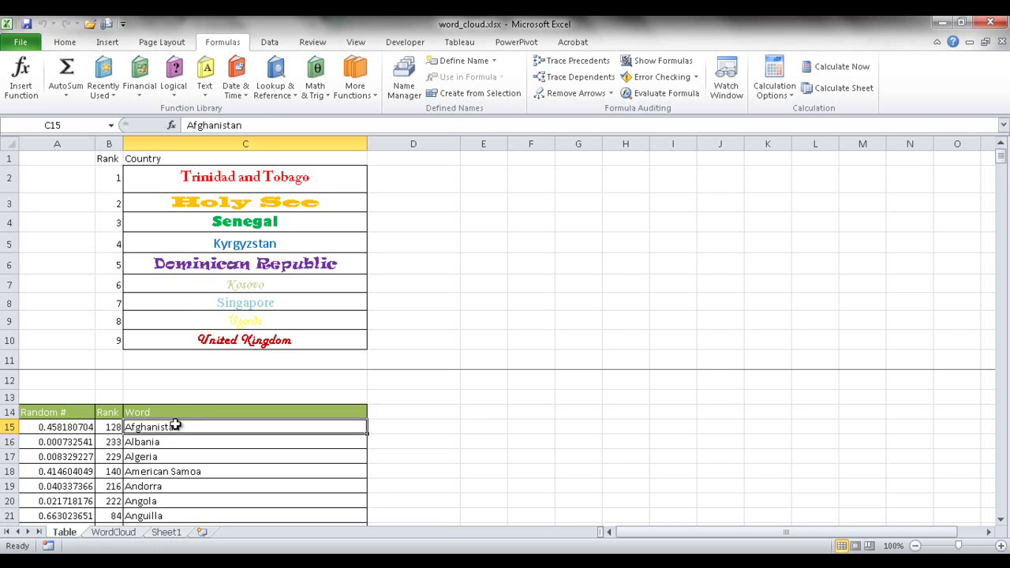
{"action": "key", "text": "ctrl+shift+Down"}
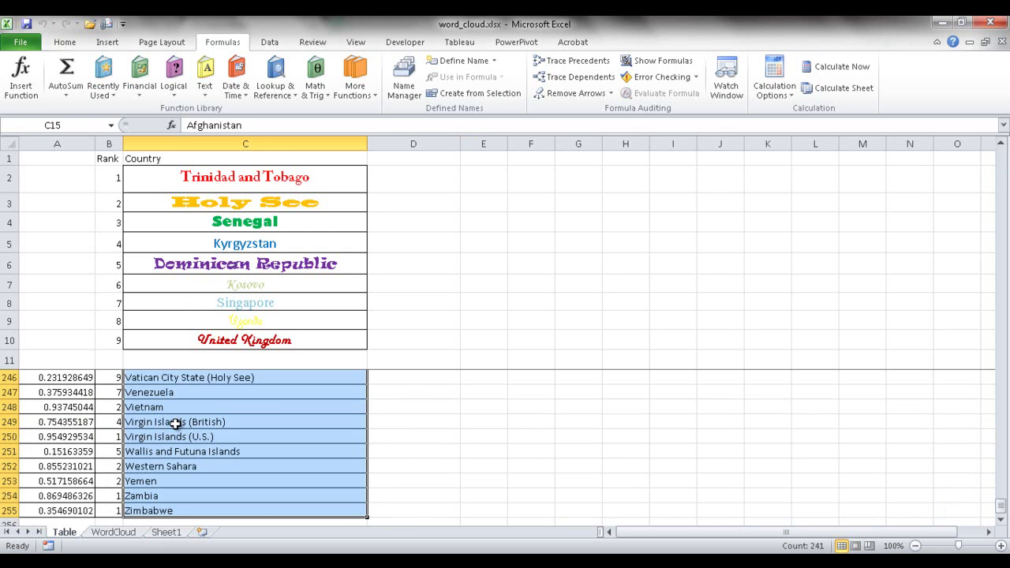
{"action": "key", "text": "ctrl+c"}
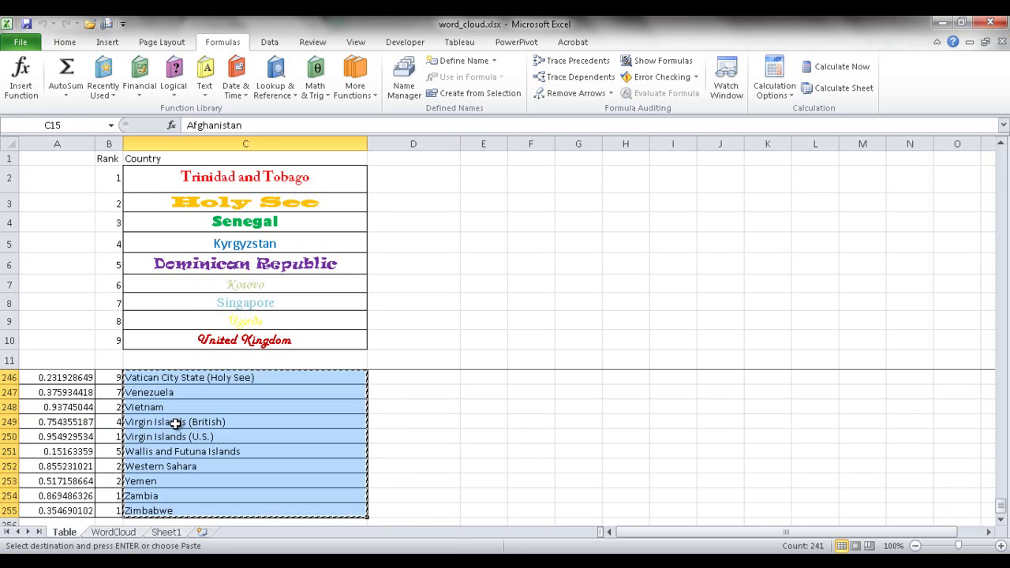
Paste the country list into Sheet1 starting at C5 and fit column C's width to the names.
{"action": "left_click", "coordinate": [163, 534]}
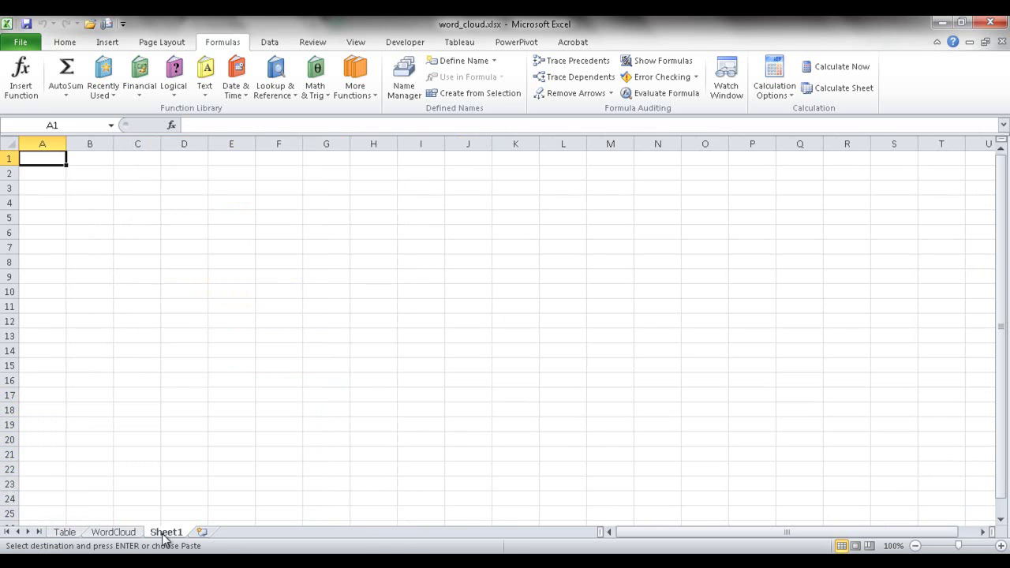
{"action": "left_click", "coordinate": [136, 219]}
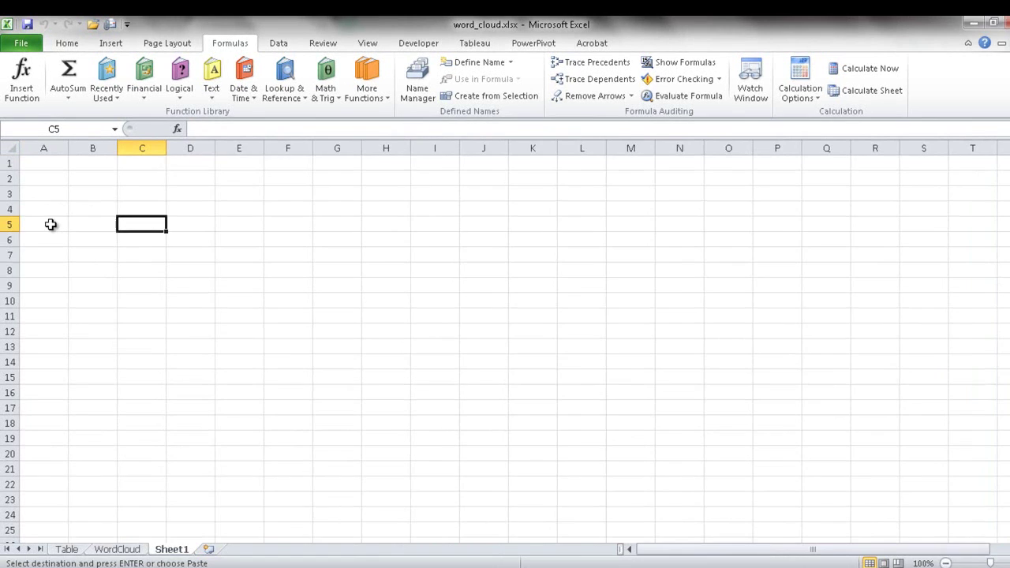
{"action": "key", "text": "ctrl+v"}
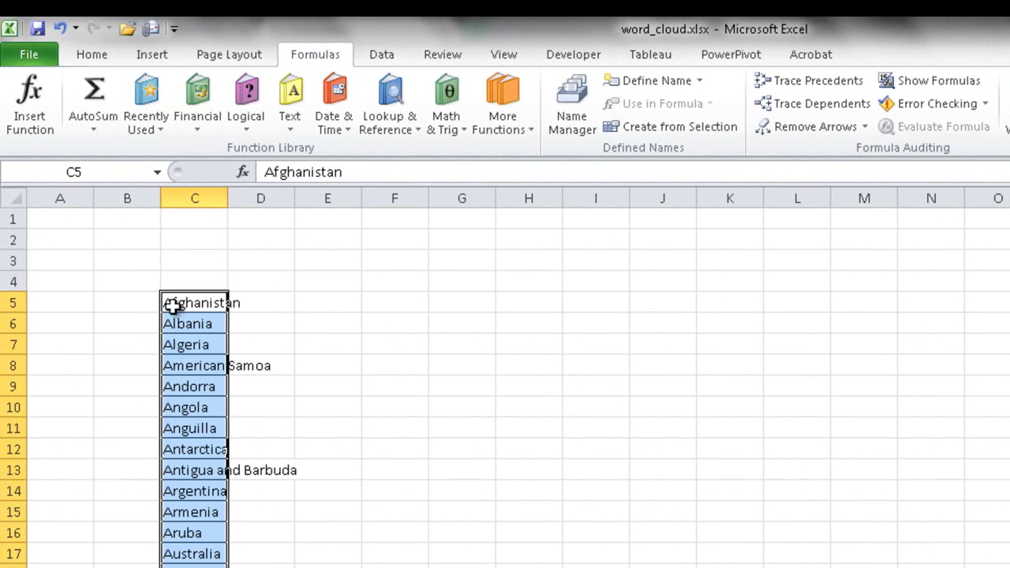
{"action": "double_click", "coordinate": [226, 199]}
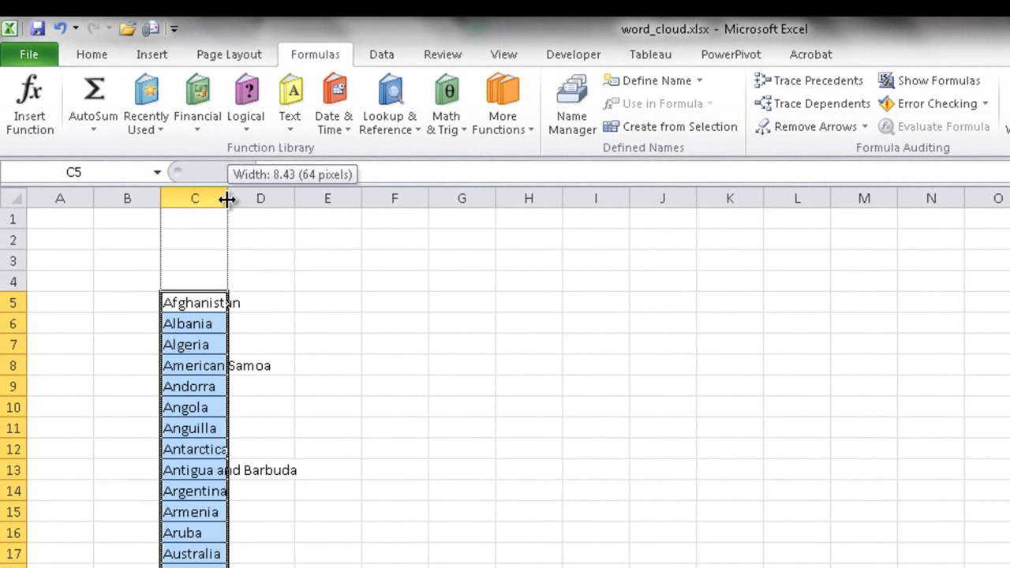
{"action": "left_click", "coordinate": [322, 340]}
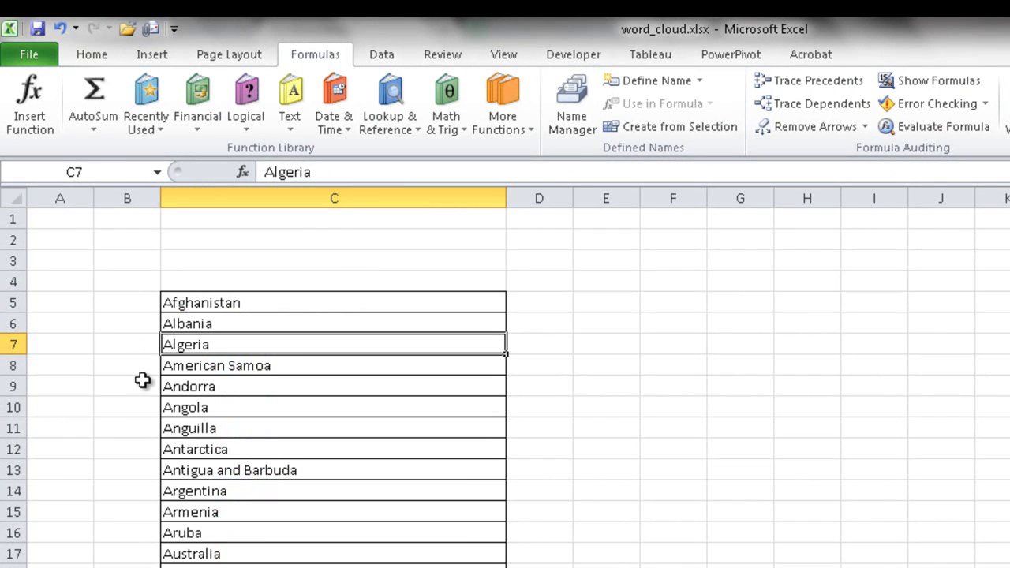
Enter the headers Random, Rank and Countries in cells A4 through C4.
{"action": "left_click", "coordinate": [58, 281]}
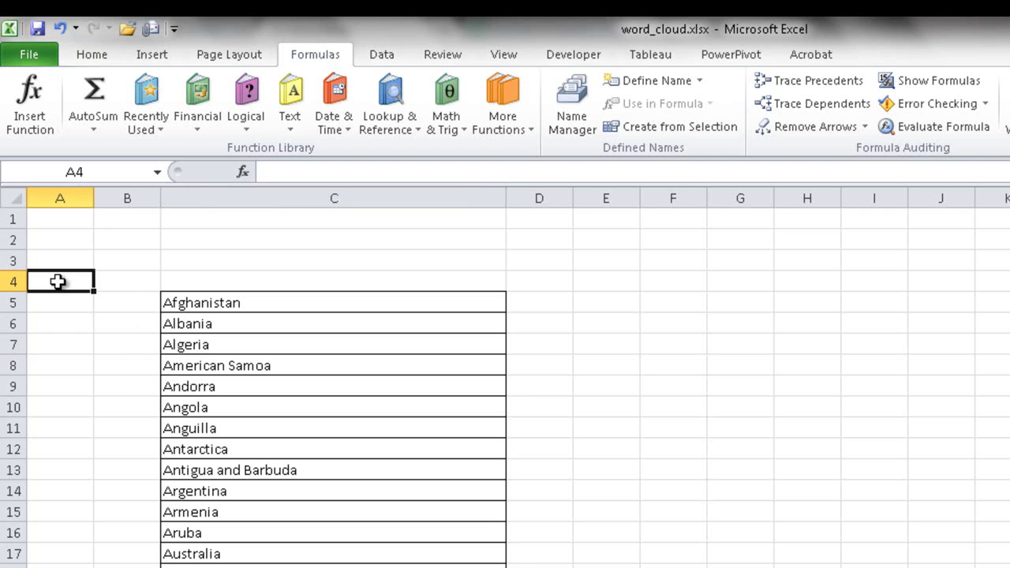
{"action": "type", "text": "Random"}
{"action": "key", "text": "Tab"}
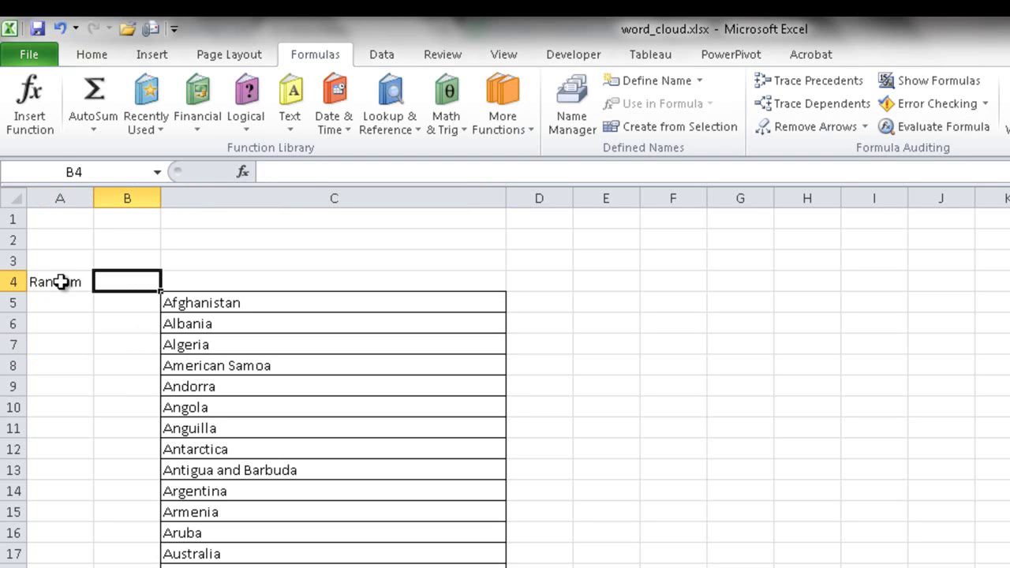
{"action": "type", "text": "Rank"}
{"action": "left_click", "coordinate": [182, 282]}
{"action": "type", "text": "Countries"}
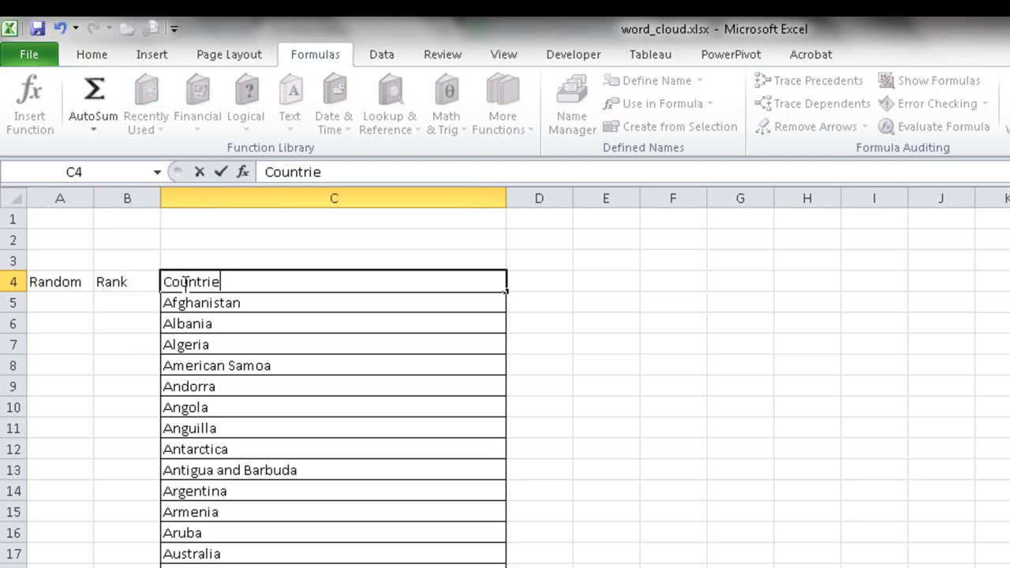
{"action": "key", "text": "Return"}
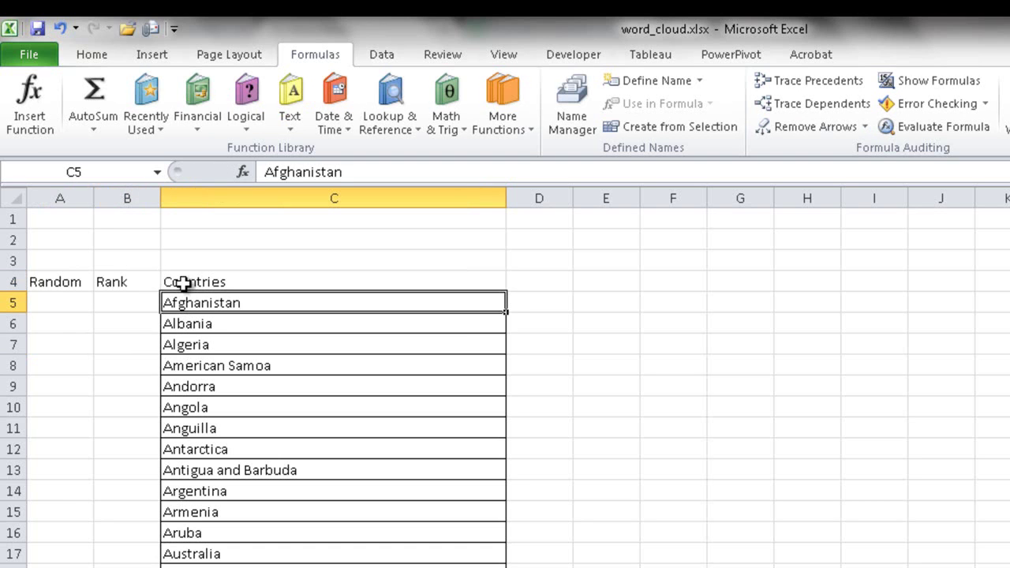
Enter the formula =RAND() in A5 under the Random header.
{"action": "left_click", "coordinate": [61, 305]}
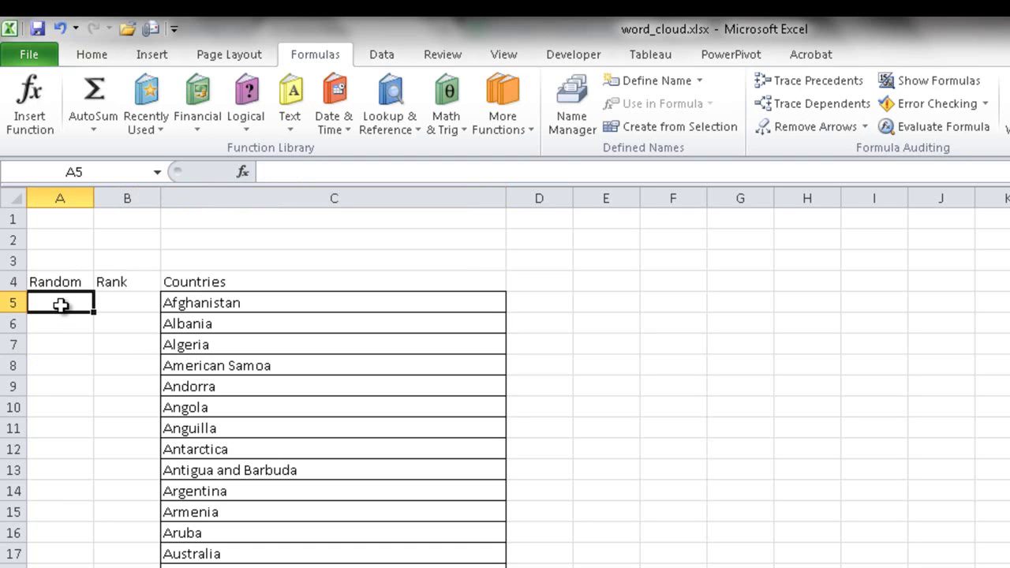
{"action": "type", "text": "=rand"}
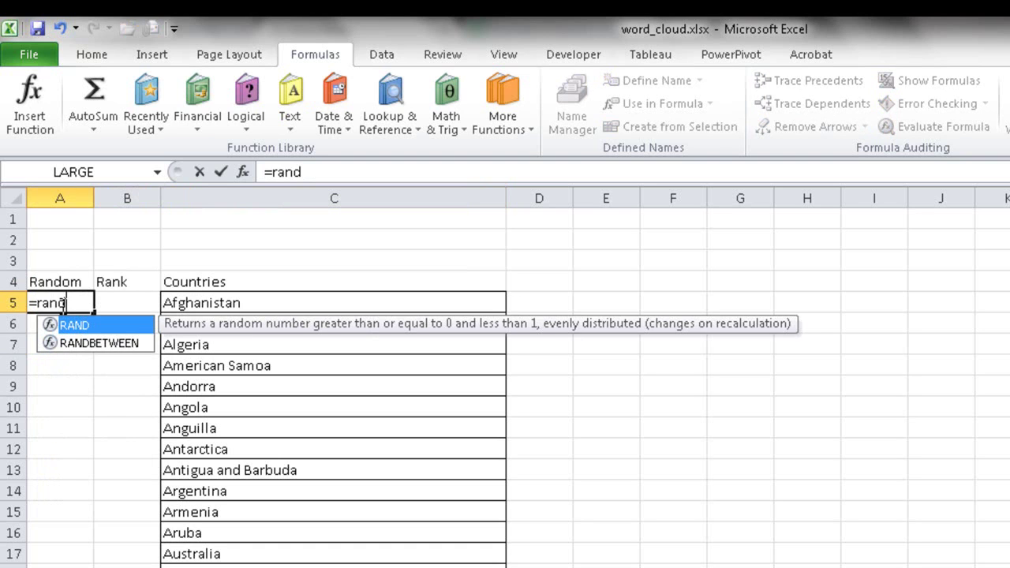
{"action": "key", "text": "Tab"}
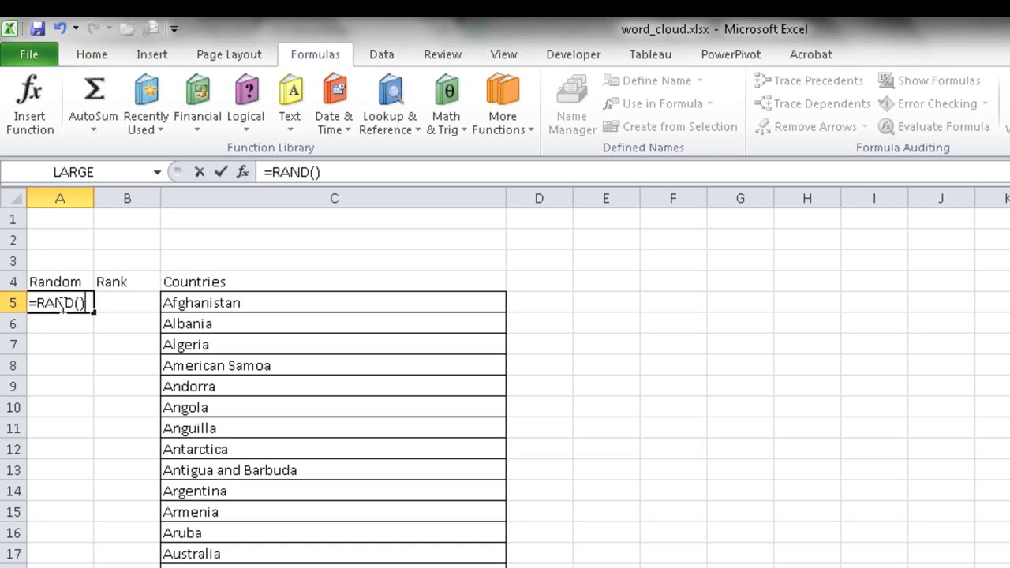
{"action": "key", "text": "Return"}
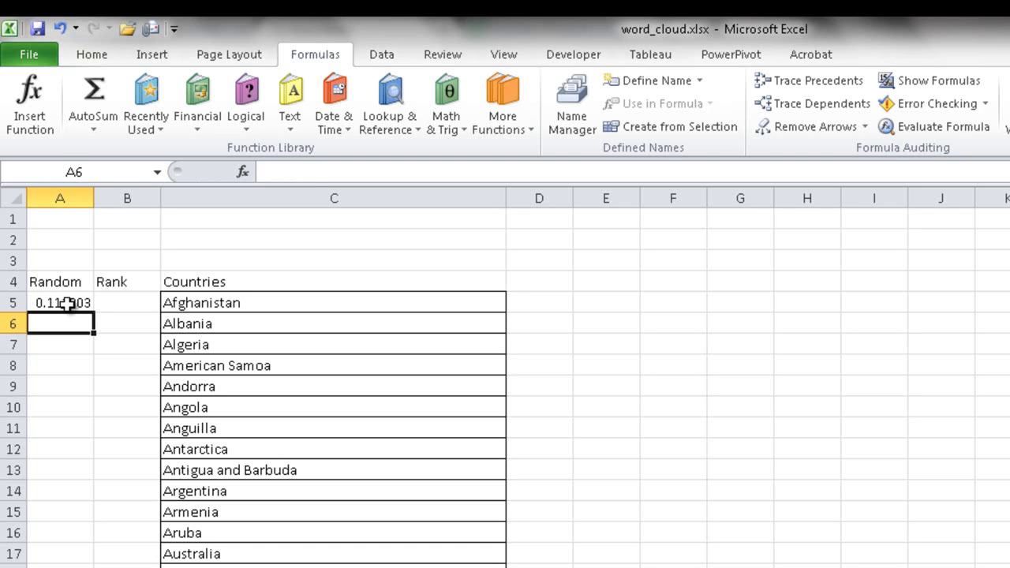
Recalculate the sheet several times to watch the random number in A5 change.
{"action": "left_click", "coordinate": [66, 301]}
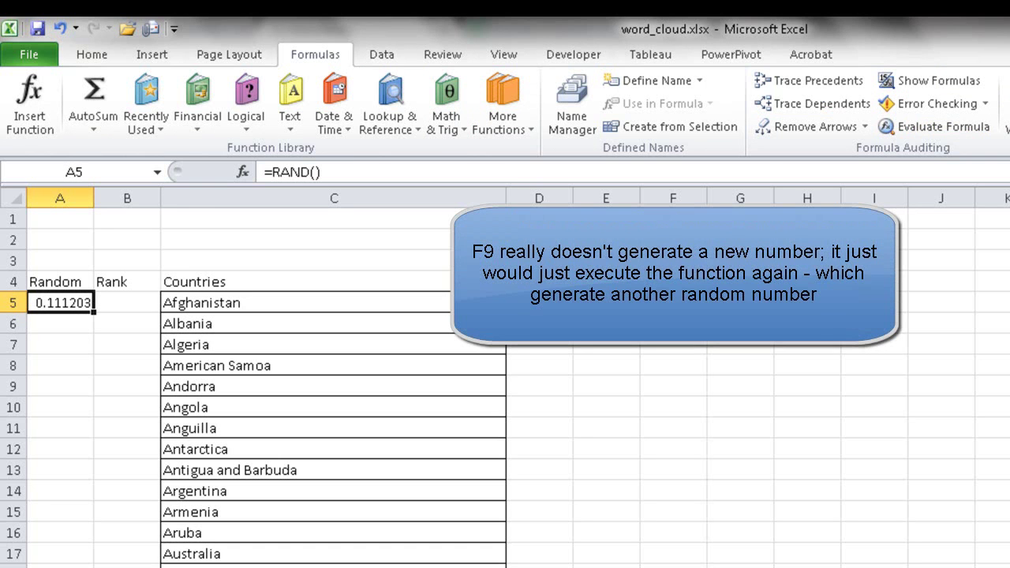
{"action": "key", "text": "F9"}
{"action": "key", "text": "F9"}
{"action": "key", "text": "F9"}
{"action": "key", "text": "F9"}
{"action": "key", "text": "F9"}
{"action": "key", "text": "F9"}
{"action": "key", "text": "F9"}
{"action": "key", "text": "F9"}
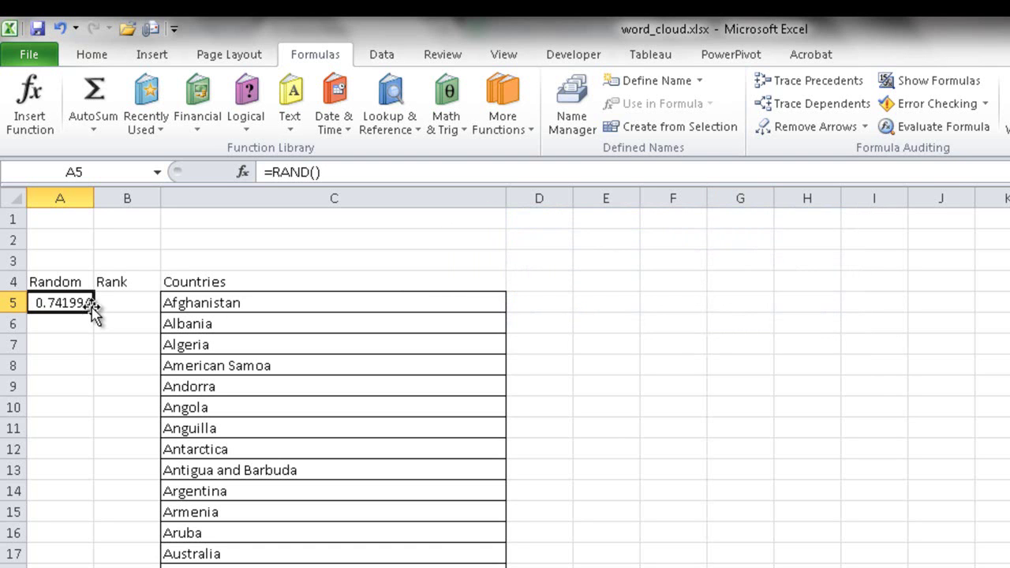
Fill the RAND formula from A5 down the Random column alongside the country list and check several of the filled cells.
{"action": "key", "text": "ctrl+z"}
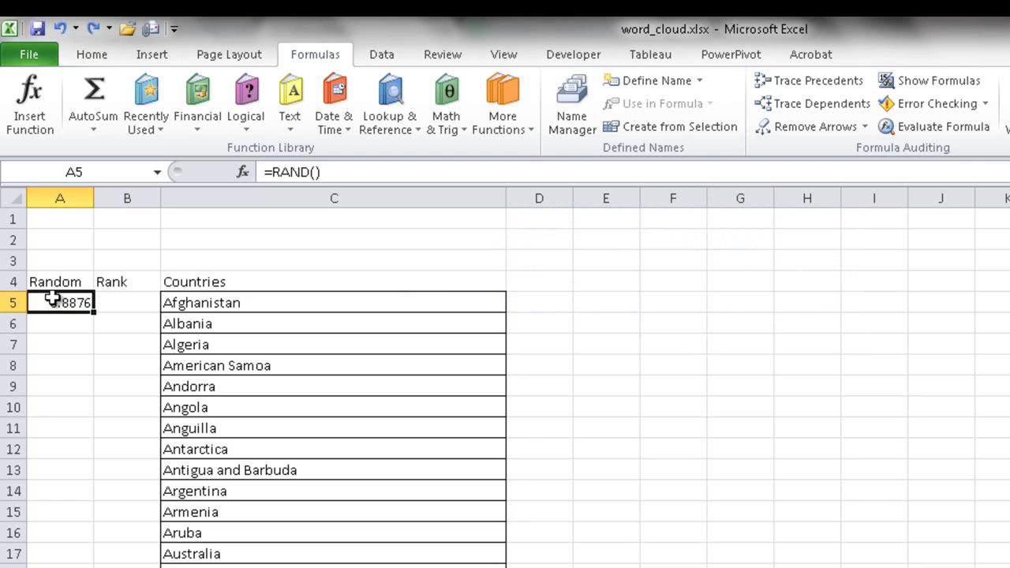
{"action": "double_click", "coordinate": [93, 312]}
{"action": "left_click", "coordinate": [73, 322]}
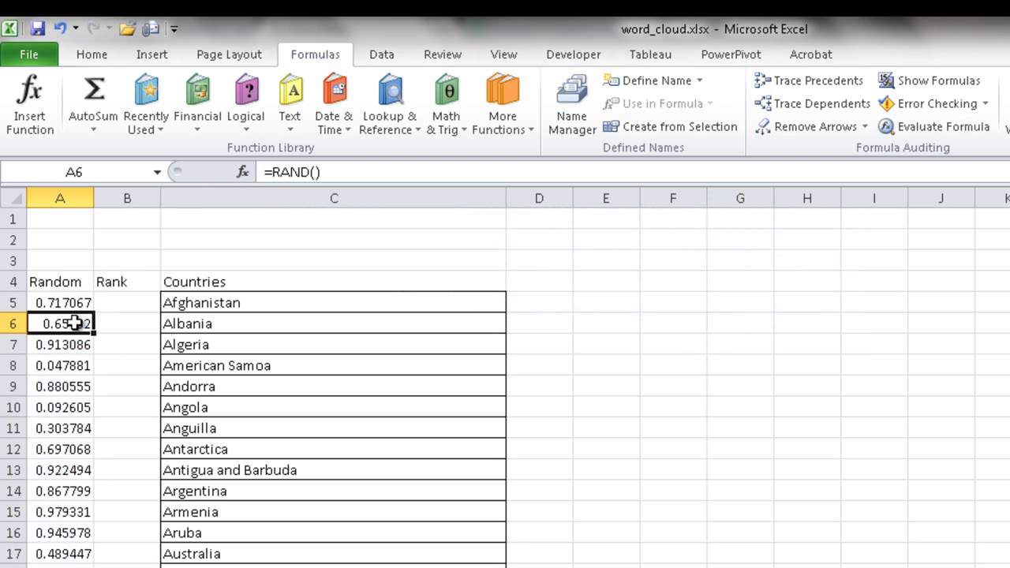
{"action": "left_click", "coordinate": [72, 345]}
{"action": "left_click", "coordinate": [71, 366]}
{"action": "left_click", "coordinate": [74, 303]}
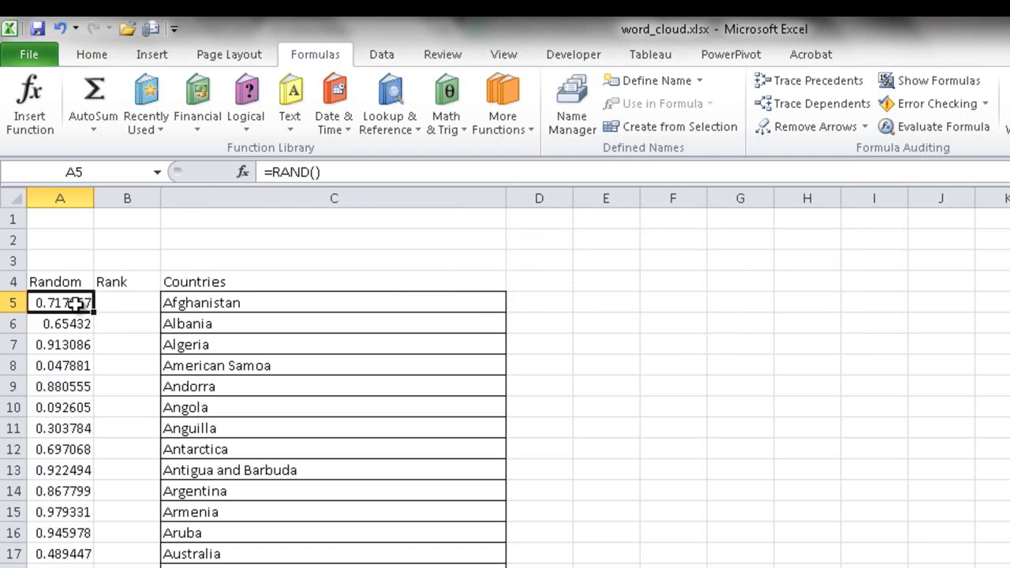
{"action": "left_click", "coordinate": [120, 302]}
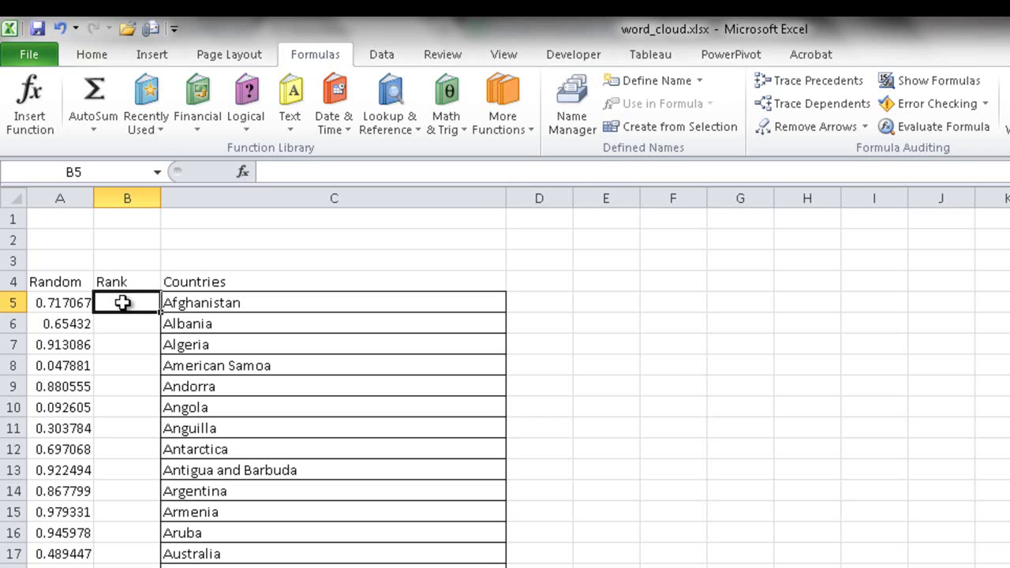
{"action": "left_click", "coordinate": [69, 304]}
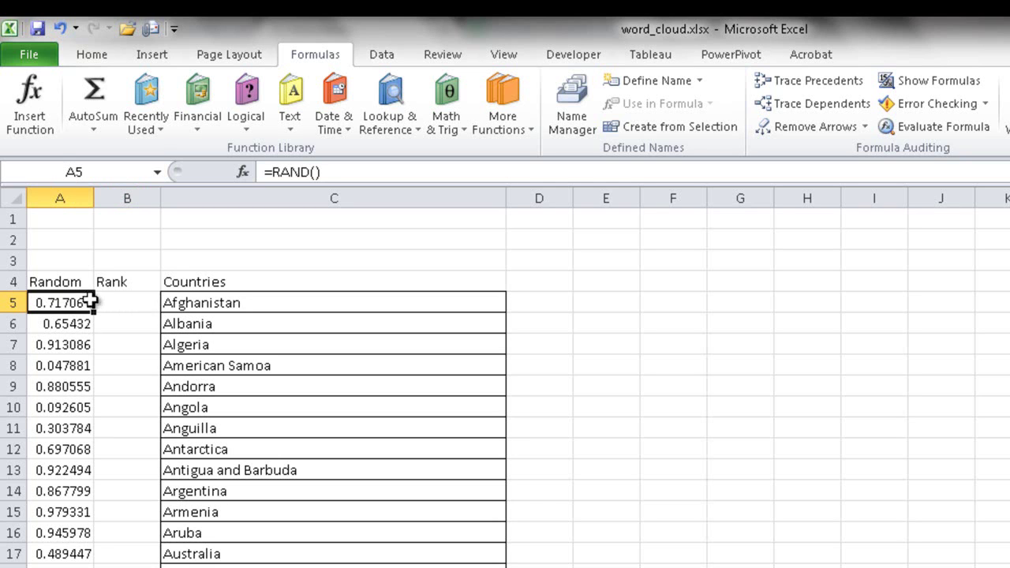
{"action": "left_click_drag", "start_coordinate": [72, 302], "coordinate": [63, 565]}
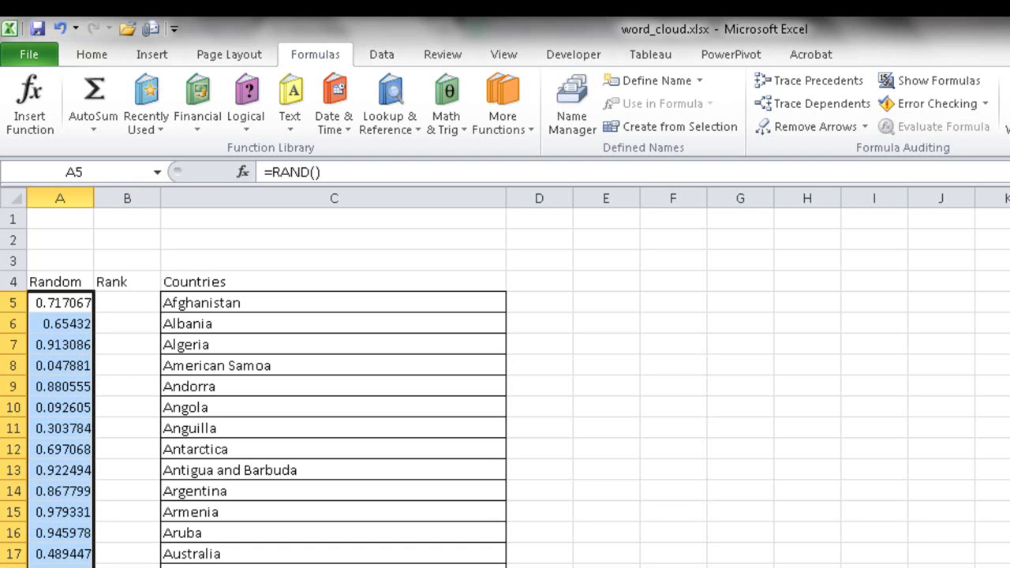
Enter the formula =RANK.EQ(A5,A5:A245) in B5 to rank the first random number within the Random column.
{"action": "left_click", "coordinate": [136, 306]}
{"action": "type", "text": "=rank"}
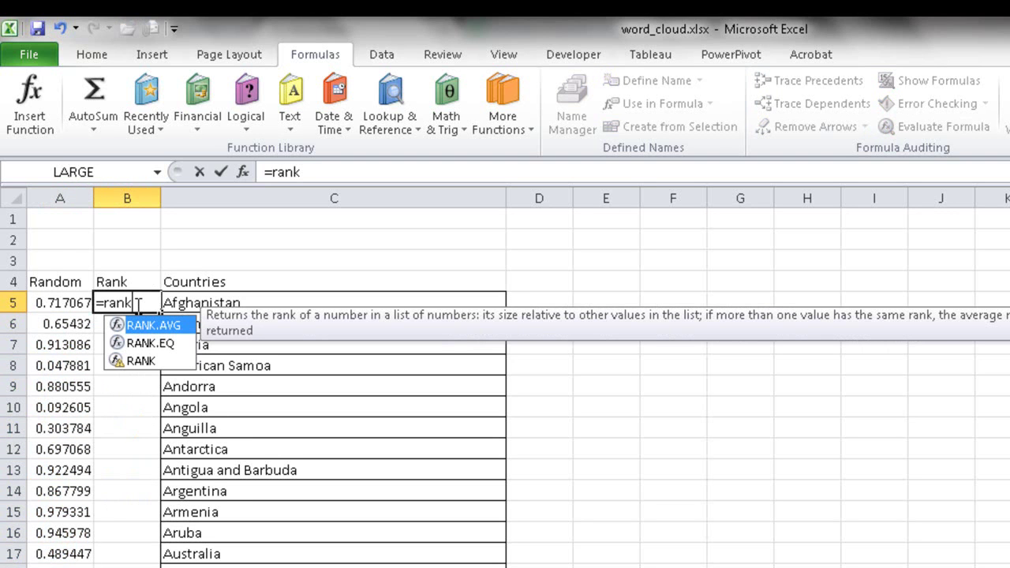
{"action": "left_click", "coordinate": [145, 345]}
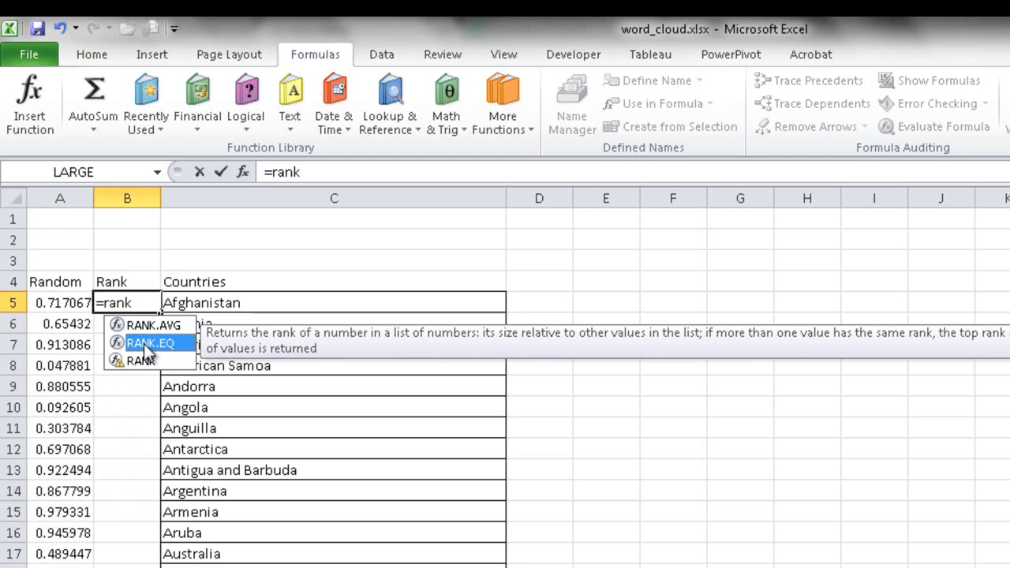
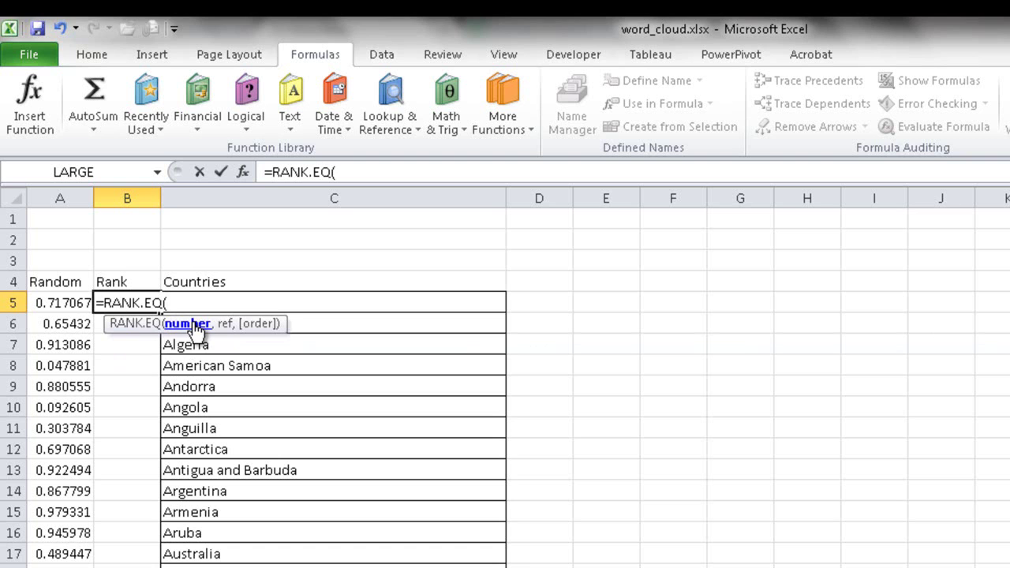
{"action": "left_click", "coordinate": [63, 303]}
{"action": "type", "text": ","}
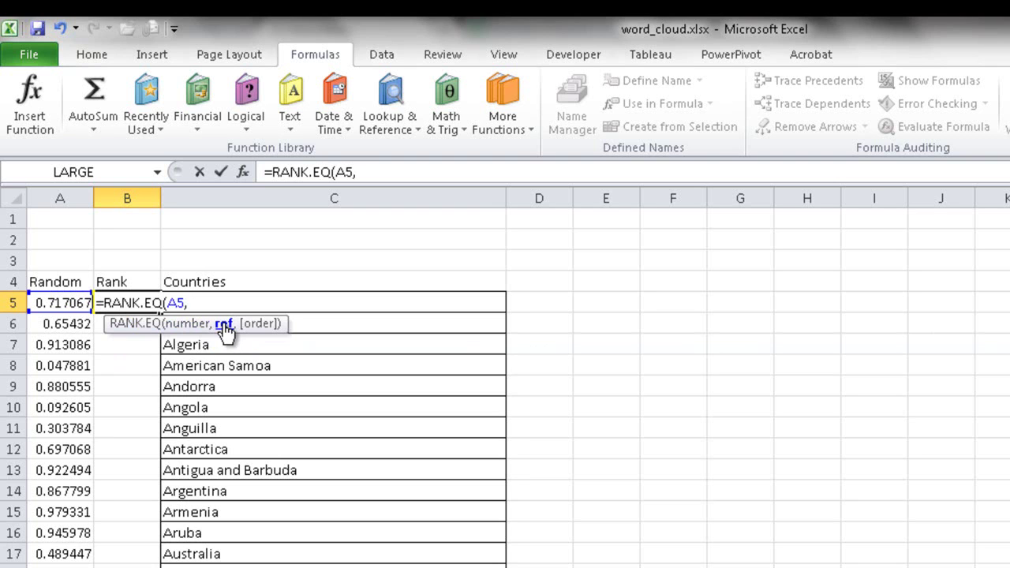
{"action": "left_click", "coordinate": [60, 301]}
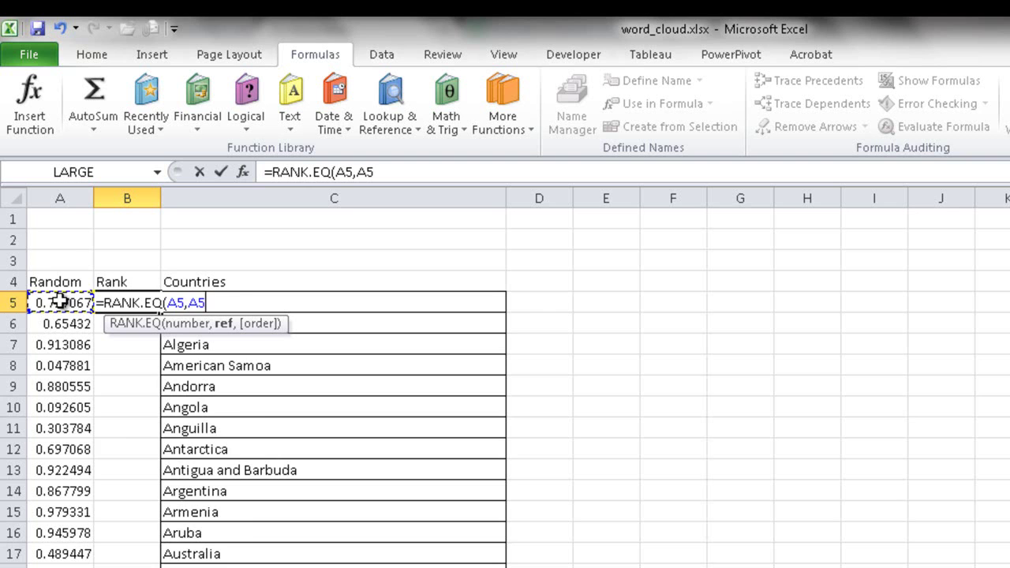
{"action": "key", "text": "ctrl+shift+Down"}
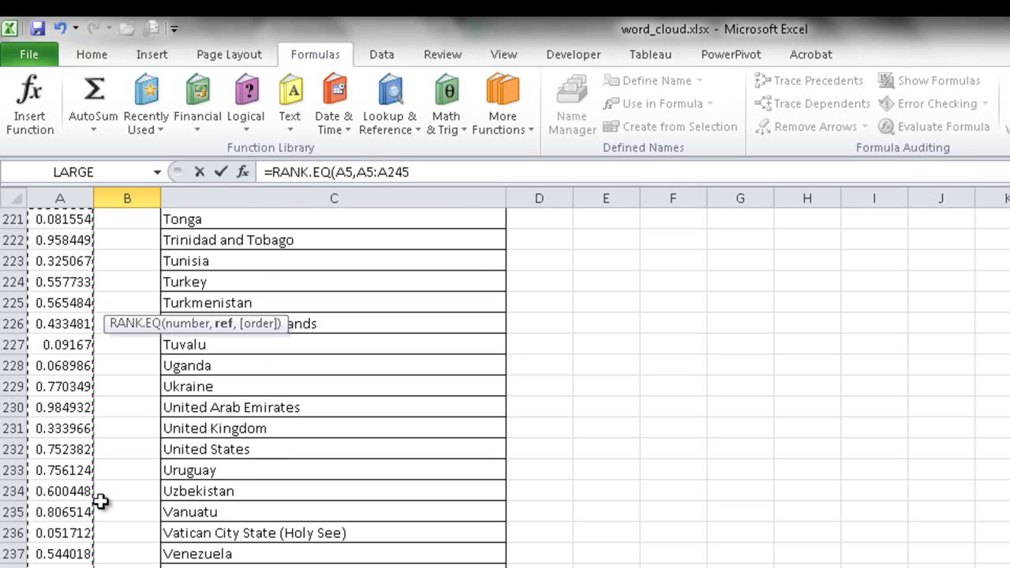
{"action": "key", "text": "Return"}
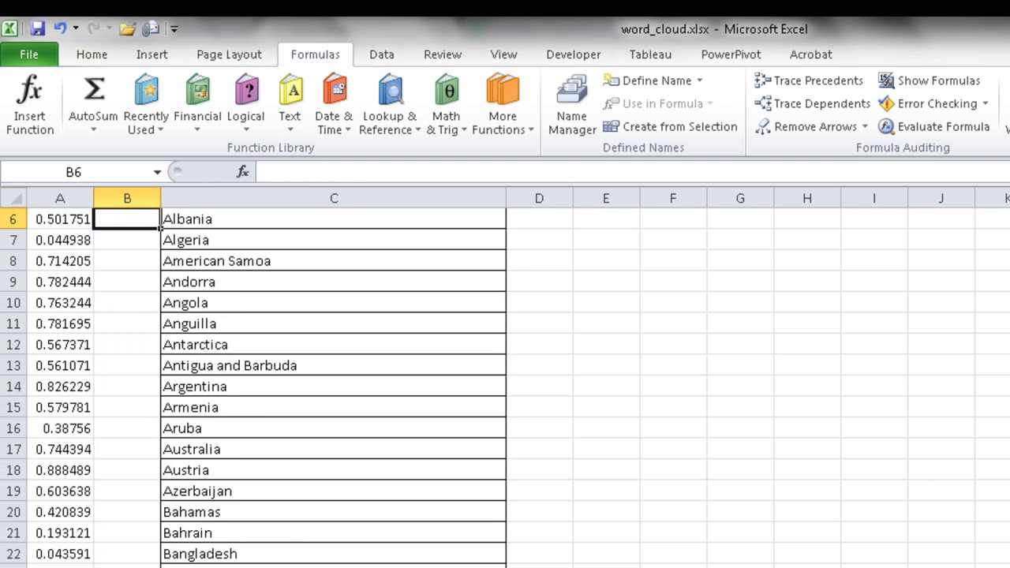
Fill the rank formula from B5 down the Rank column and recalculate the sheet several times.
{"action": "scroll", "coordinate": [505, 379], "scroll_direction": "up", "scroll_amount": 2}
{"action": "left_click", "coordinate": [138, 303]}
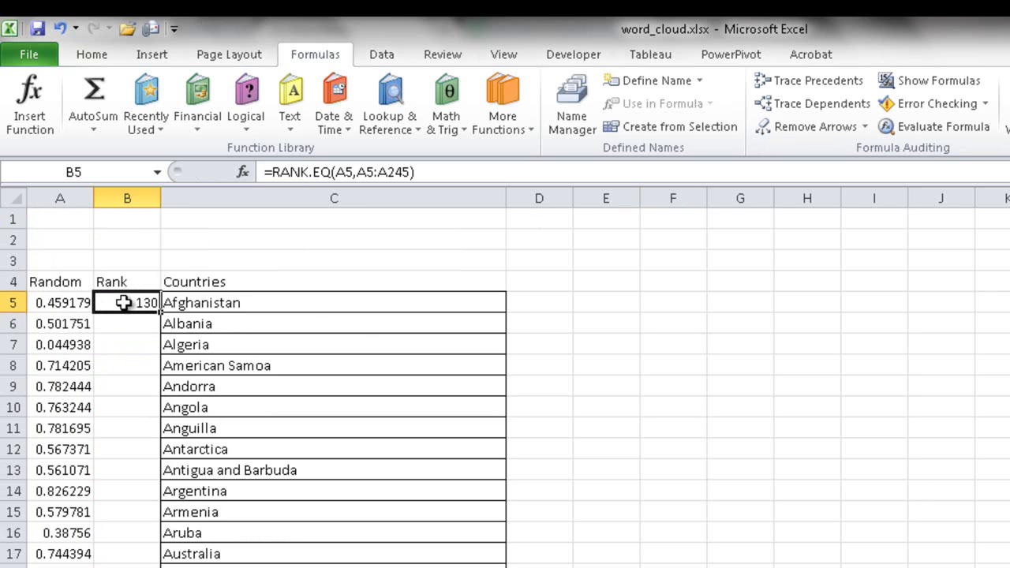
{"action": "key", "text": "F9"}
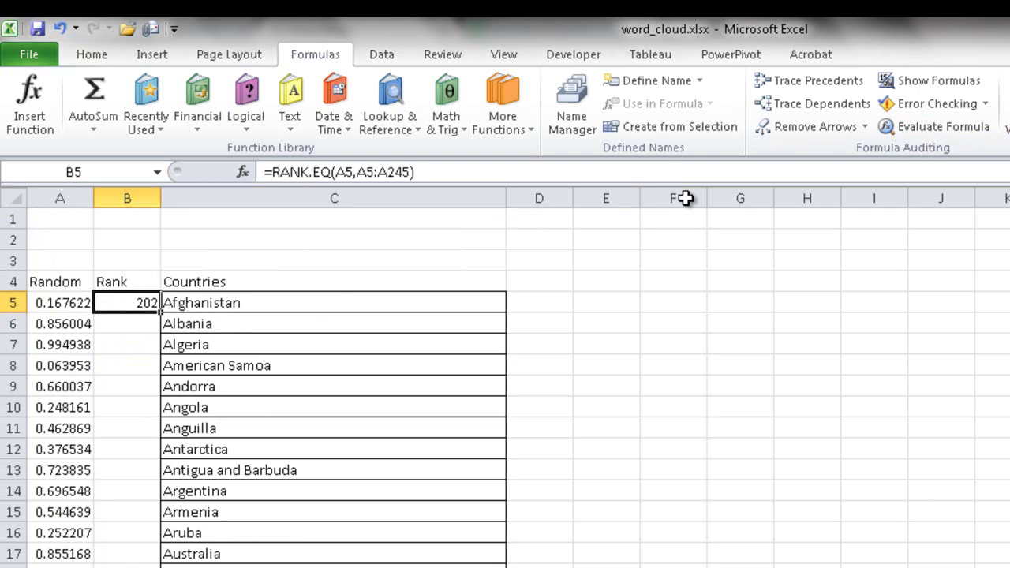
{"action": "double_click", "coordinate": [159, 313]}
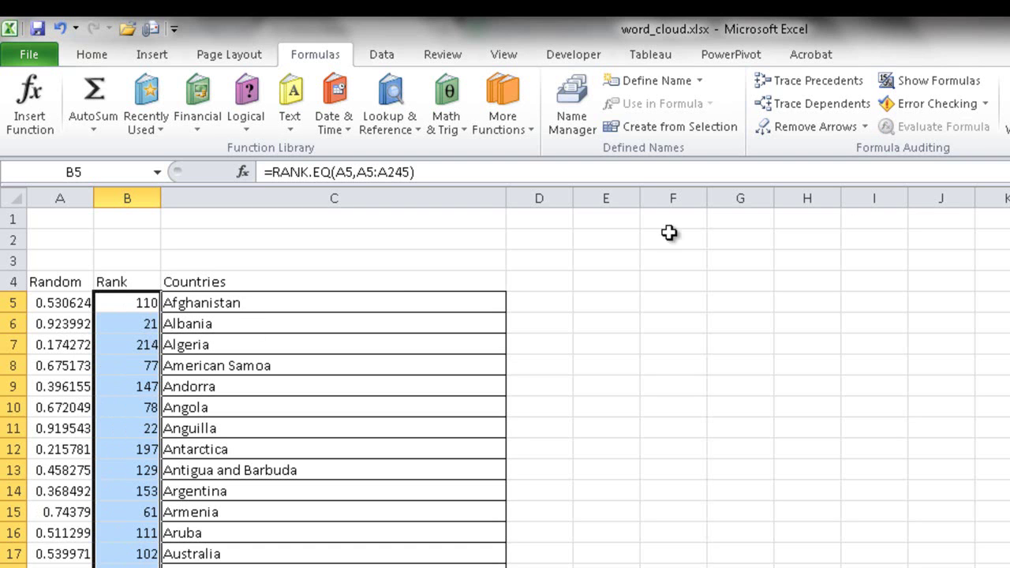
{"action": "key", "text": "F9"}
{"action": "key", "text": "F9"}
{"action": "key", "text": "F9"}
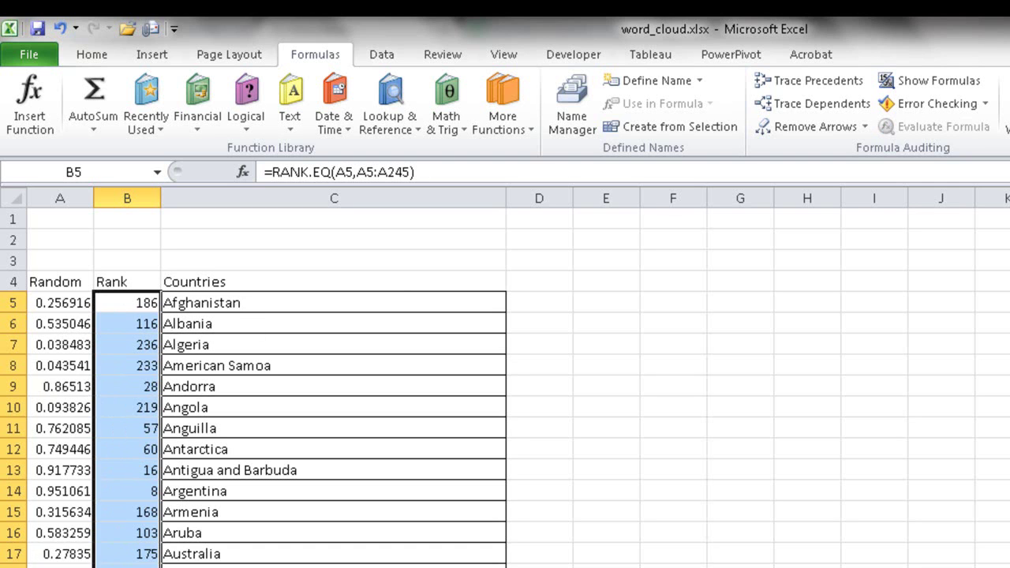
Review the formulas behind the first random number in A5 and its rank in B5.
{"action": "left_click", "coordinate": [49, 301]}
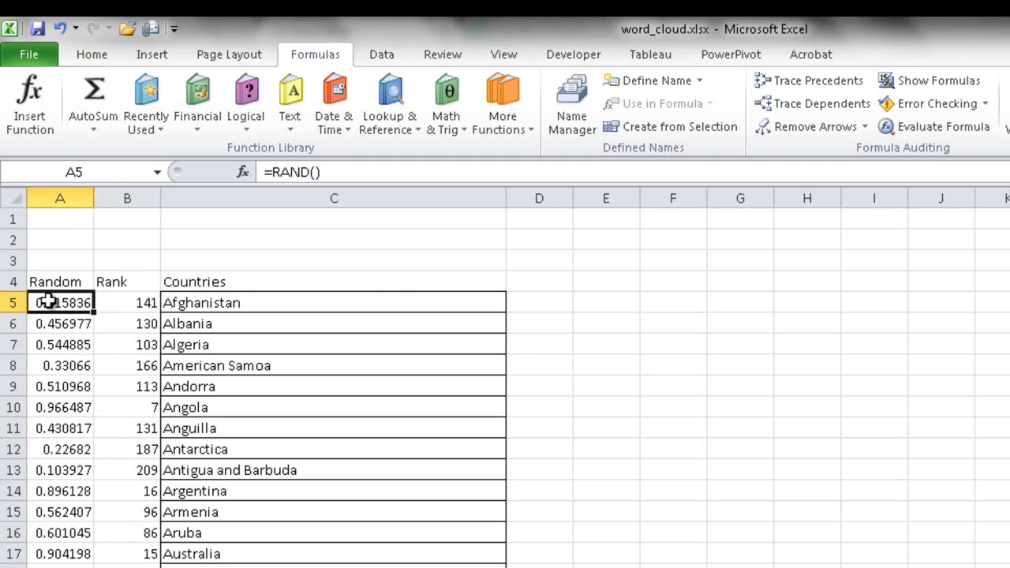
{"action": "left_click", "coordinate": [136, 303]}
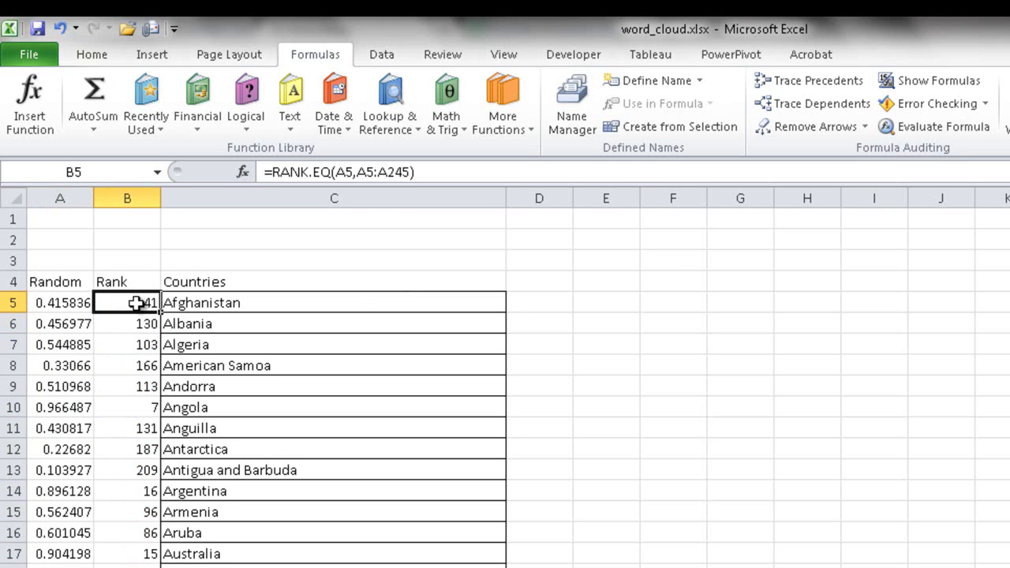
{"action": "left_click", "coordinate": [79, 304]}
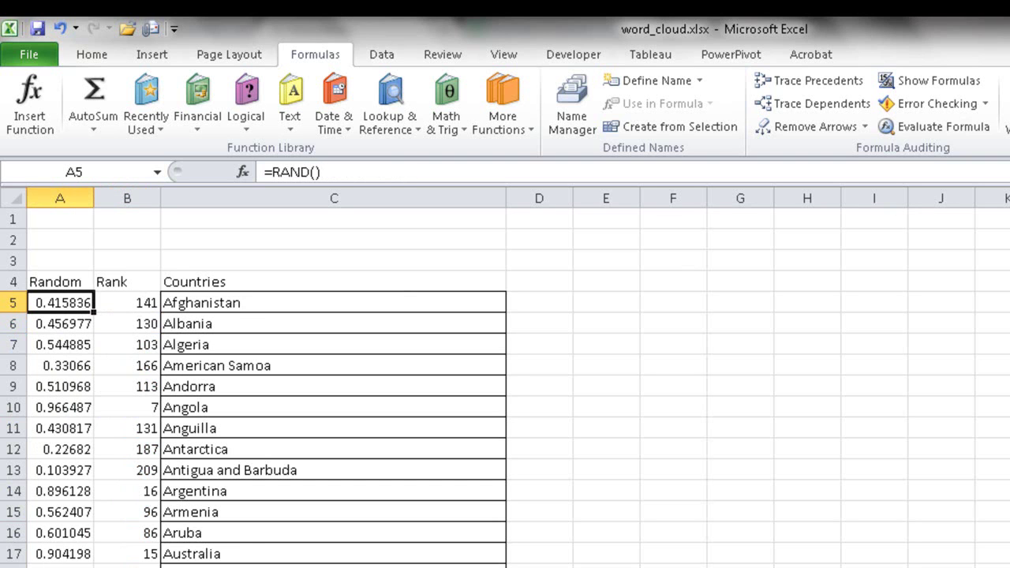
{"action": "left_click", "coordinate": [131, 301]}
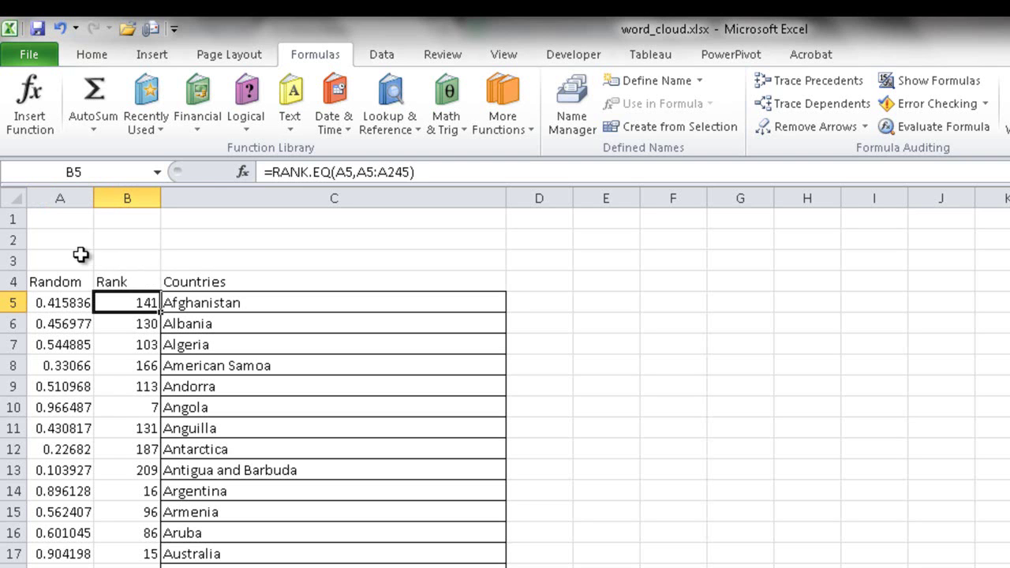
Apply all borders to the whole Random, Rank and Countries table from row 4 down.
{"action": "left_click_drag", "start_coordinate": [57, 285], "coordinate": [172, 285]}
{"action": "key", "text": "ctrl+shift+Down"}
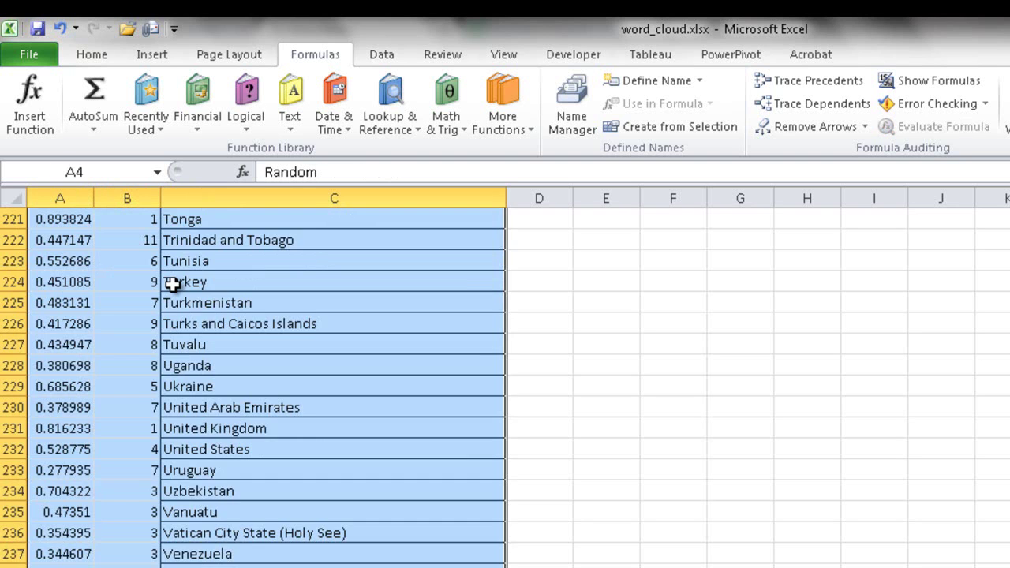
{"action": "left_click", "coordinate": [93, 55]}
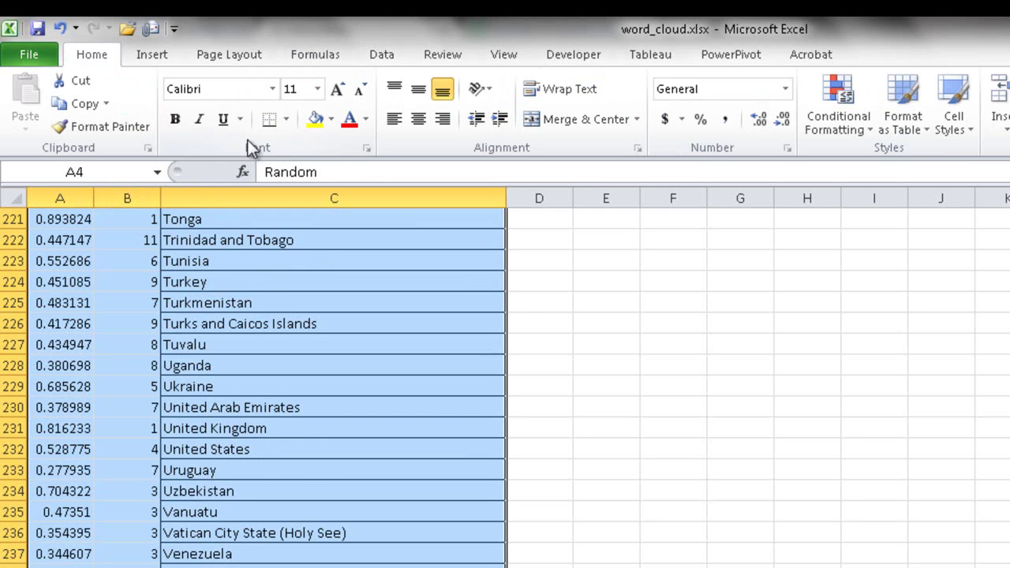
{"action": "left_click", "coordinate": [288, 125]}
{"action": "left_click", "coordinate": [300, 283]}
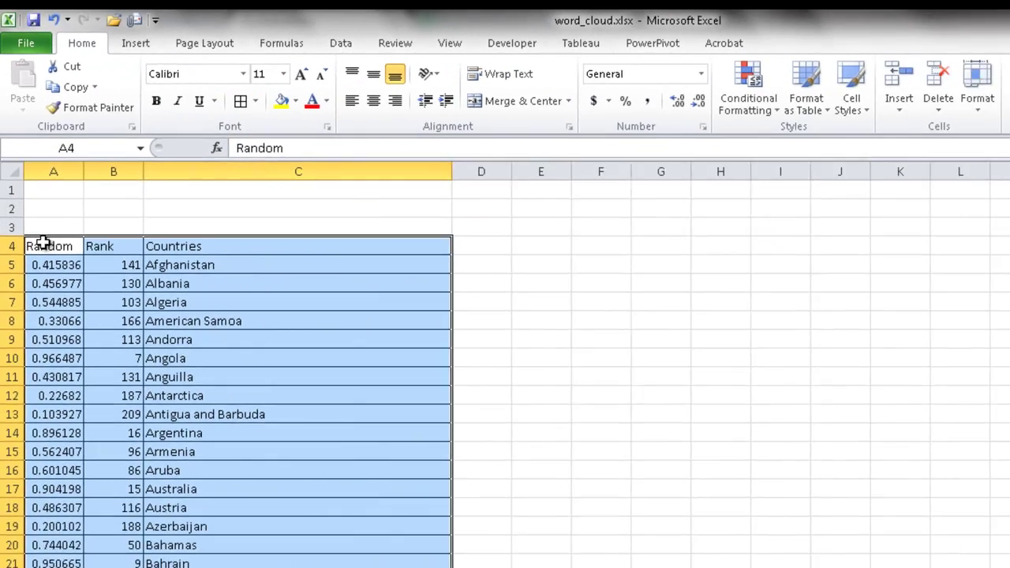
Apply the Accent3 cell style to the header cells A4 through C4.
{"action": "left_click_drag", "start_coordinate": [52, 276], "coordinate": [190, 274]}
{"action": "left_click_drag", "start_coordinate": [144, 193], "coordinate": [144, 192]}
{"action": "left_click", "coordinate": [719, 75]}
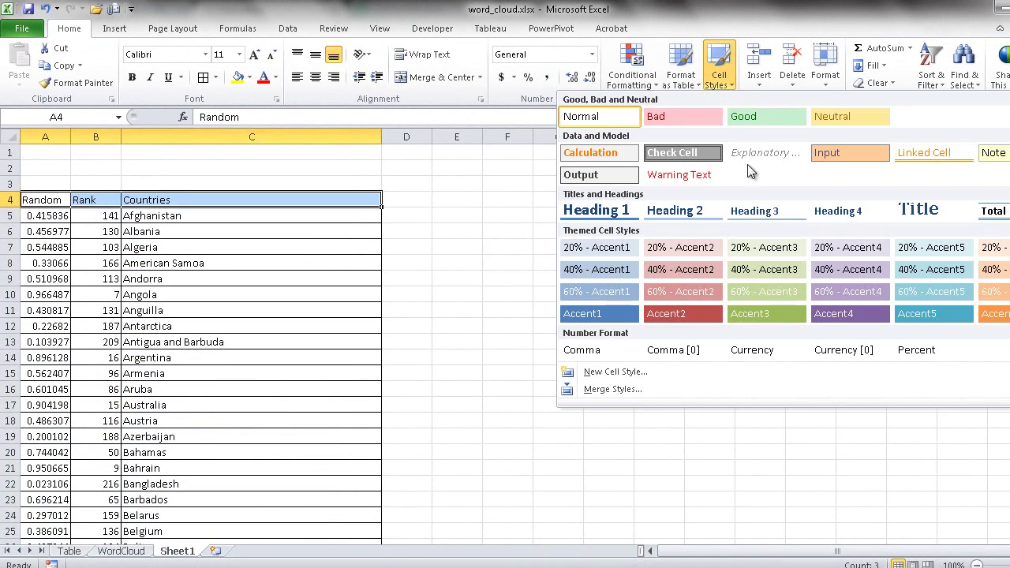
{"action": "left_click", "coordinate": [766, 313]}
{"action": "left_click", "coordinate": [543, 389]}
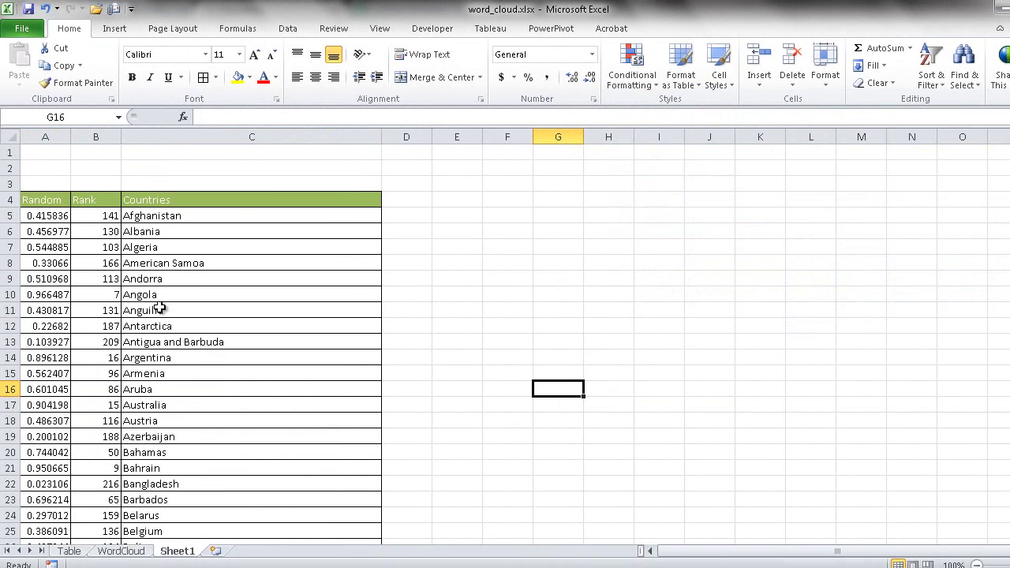
Check the layout on the Table sheet, return to Sheet1 and insert seven blank rows at row 2 above the country table.
{"action": "left_click", "coordinate": [72, 551]}
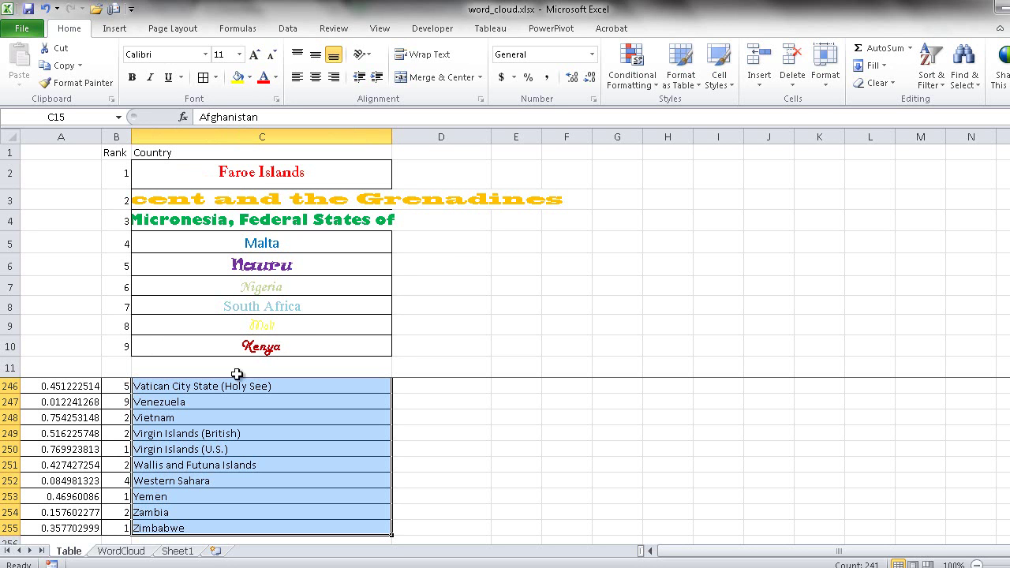
{"action": "left_click", "coordinate": [176, 551]}
{"action": "left_click", "coordinate": [9, 168]}
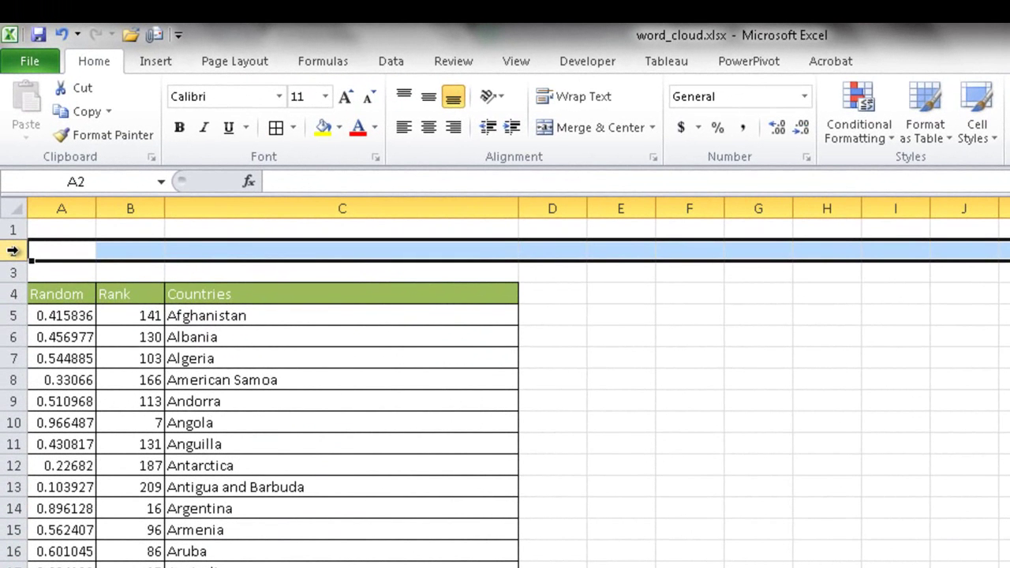
{"action": "key", "text": "ctrl+shift+equal"}
{"action": "key", "text": "ctrl+shift+equal"}
{"action": "key", "text": "ctrl+shift+equal"}
{"action": "key", "text": "ctrl+shift+equal"}
{"action": "key", "text": "ctrl+shift+equal"}
{"action": "key", "text": "ctrl+shift+equal"}
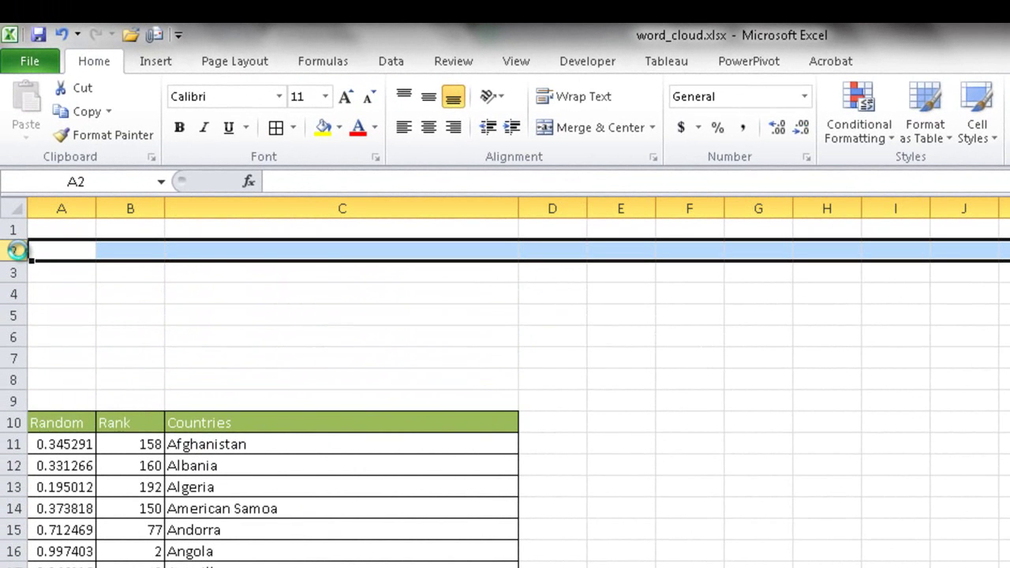
{"action": "right_click", "coordinate": [14, 251]}
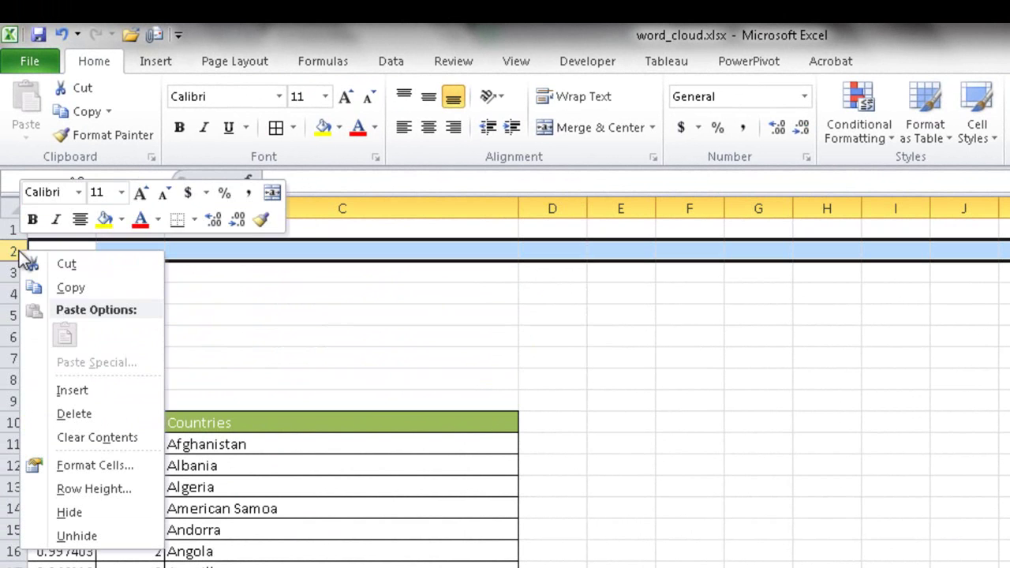
{"action": "left_click", "coordinate": [75, 388]}
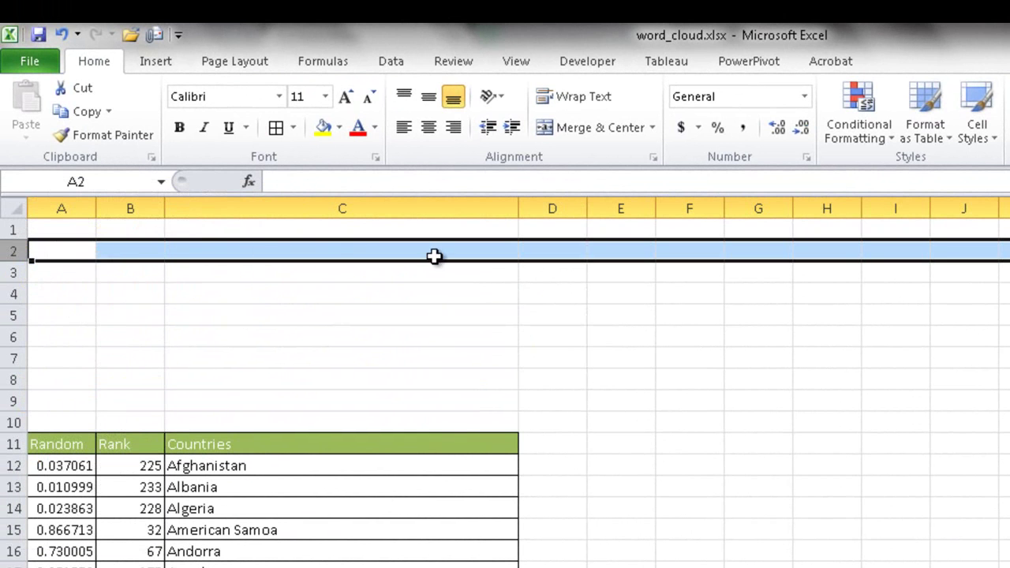
Enter the headers Rank in B2 and Countries in C2.
{"action": "left_click", "coordinate": [325, 296]}
{"action": "left_click", "coordinate": [135, 252]}
{"action": "type", "text": "Rank"}
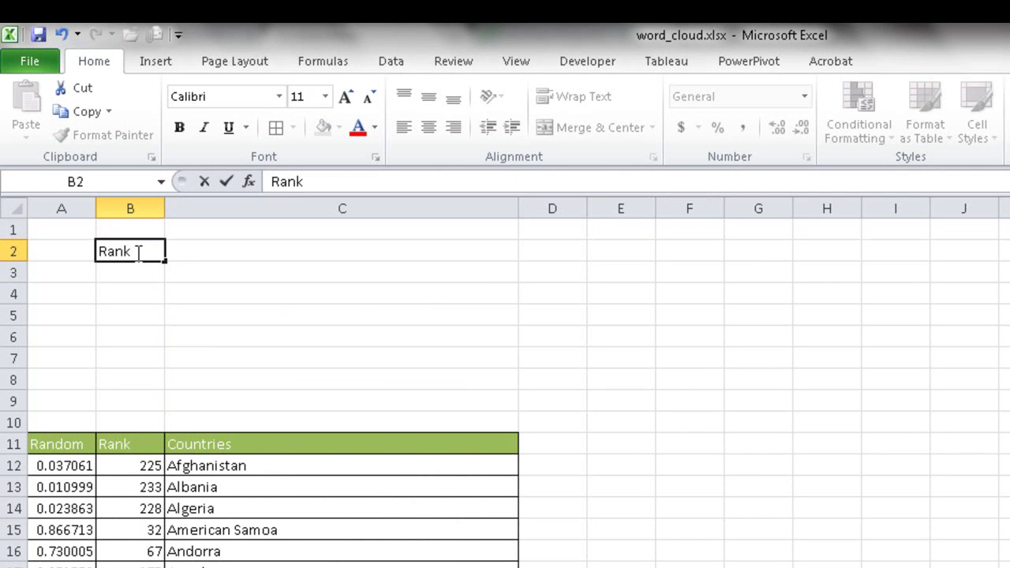
{"action": "left_click", "coordinate": [201, 250]}
{"action": "type", "text": "Countri"}
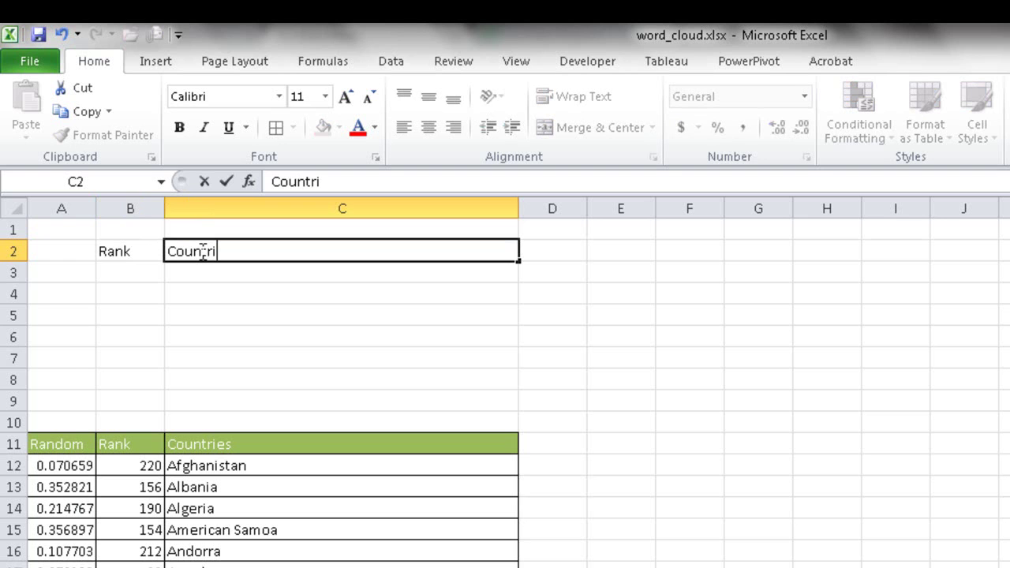
{"action": "type", "text": "es"}
{"action": "key", "text": "Return"}
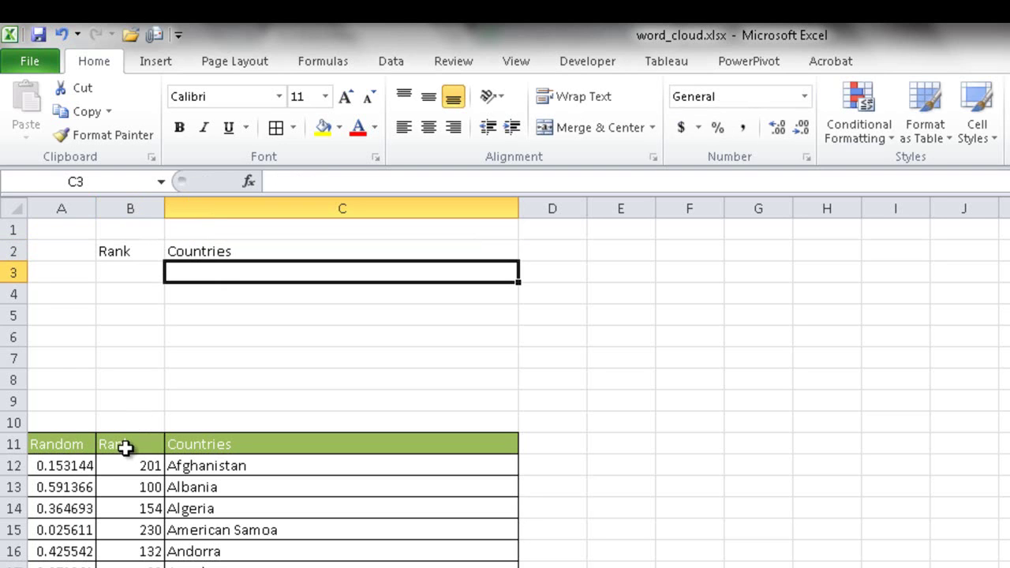
Copy the green Rank and Countries header cells B11:C11 and paste them onto B2:C2.
{"action": "left_click_drag", "start_coordinate": [125, 446], "coordinate": [178, 445]}
{"action": "key", "text": "ctrl+c"}
{"action": "left_click", "coordinate": [137, 253]}
{"action": "key", "text": "ctrl+v"}
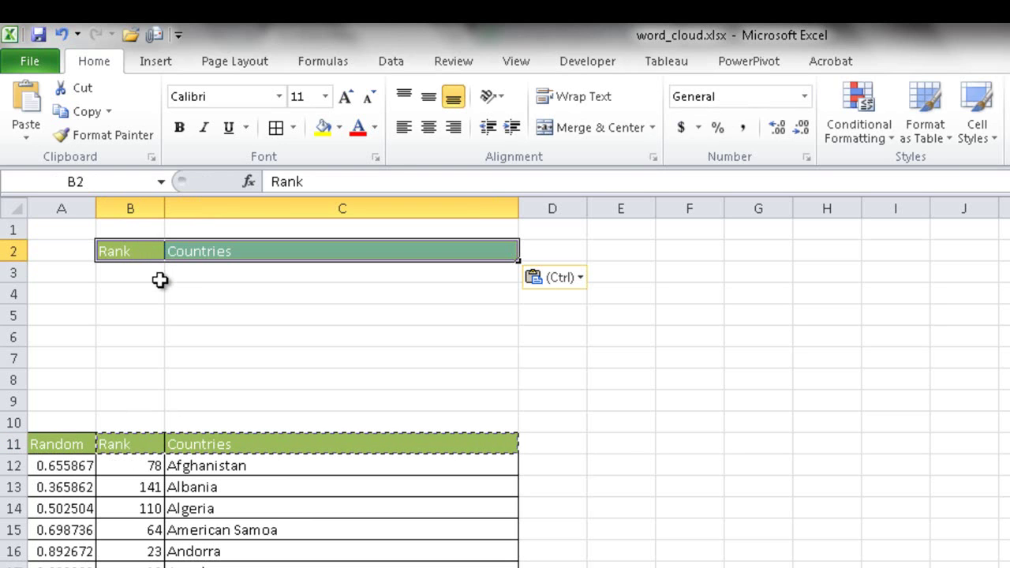
Enter 1 in B3 as the first value under the upper Rank header.
{"action": "left_click", "coordinate": [159, 278]}
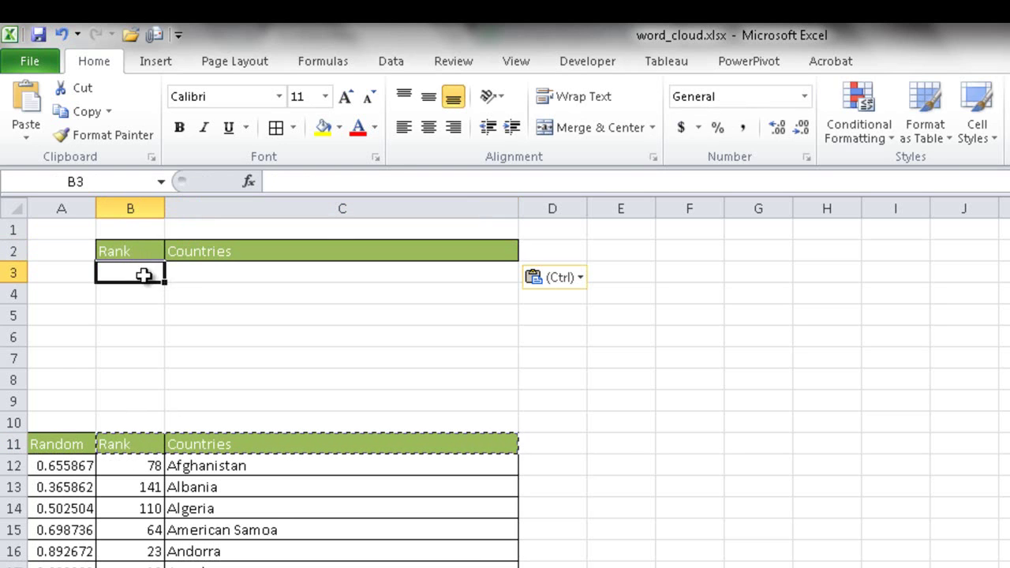
{"action": "type", "text": "1"}
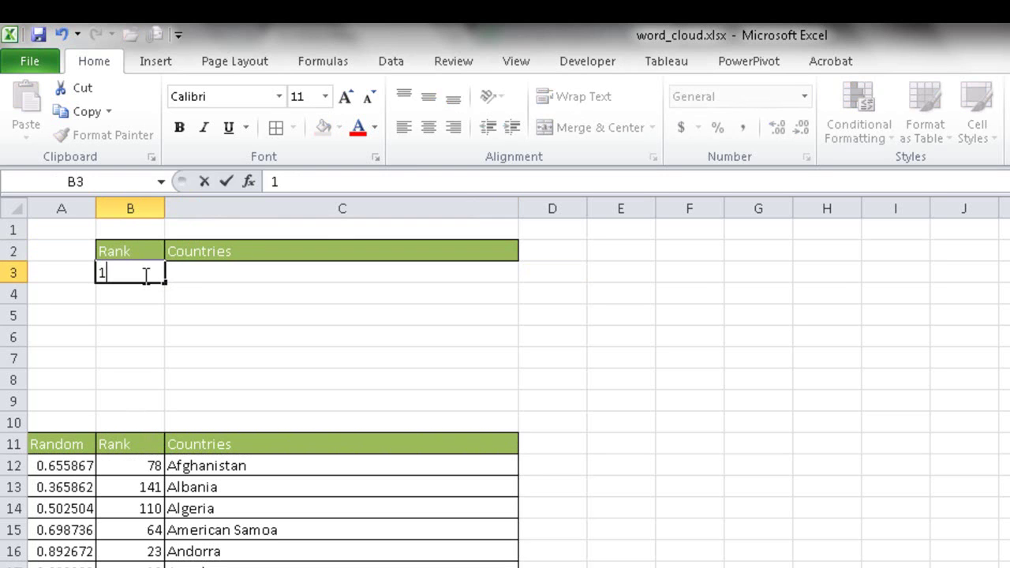
{"action": "key", "text": "Return"}
{"action": "type", "text": "2"}
{"action": "key", "text": "Return"}
{"action": "type", "text": "3"}
{"action": "key", "text": "Return"}
{"action": "left_click_drag", "start_coordinate": [139, 289], "coordinate": [134, 308]}
{"action": "key", "text": "Delete"}
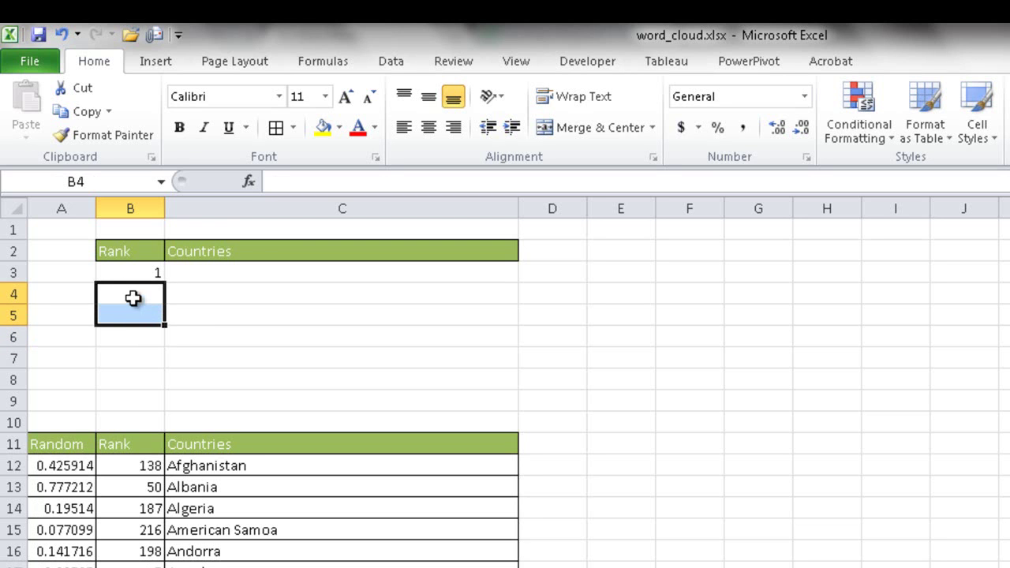
Extend the 1 in B3 down through B5 as a fill series.
{"action": "left_click", "coordinate": [138, 273]}
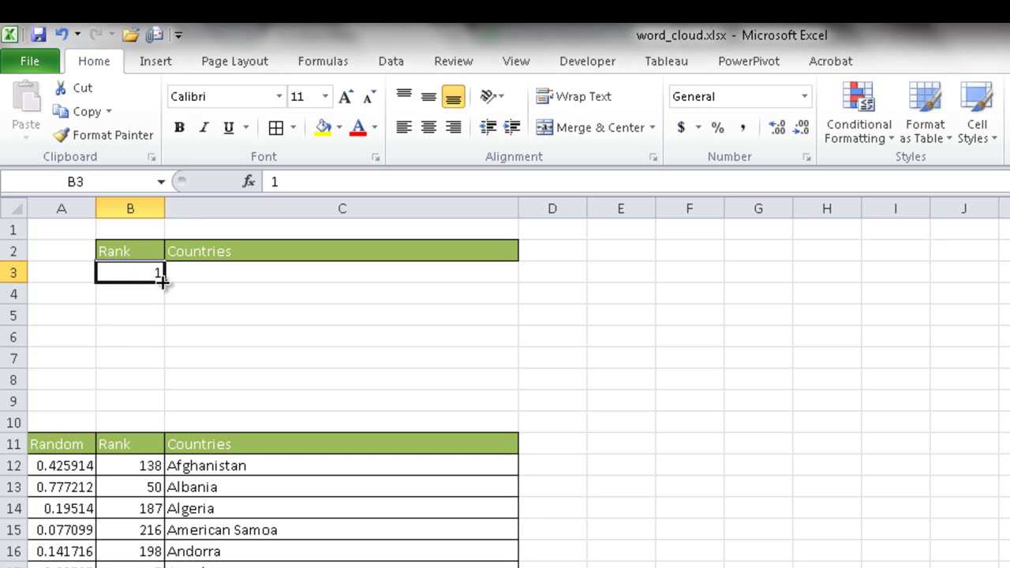
{"action": "left_click_drag", "start_coordinate": [164, 285], "coordinate": [158, 320]}
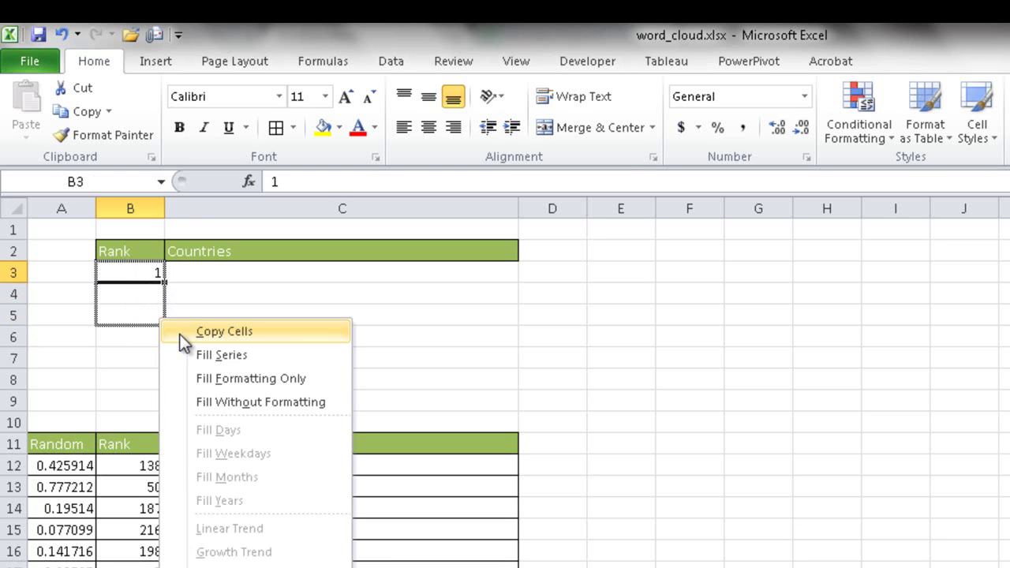
{"action": "left_click", "coordinate": [213, 356]}
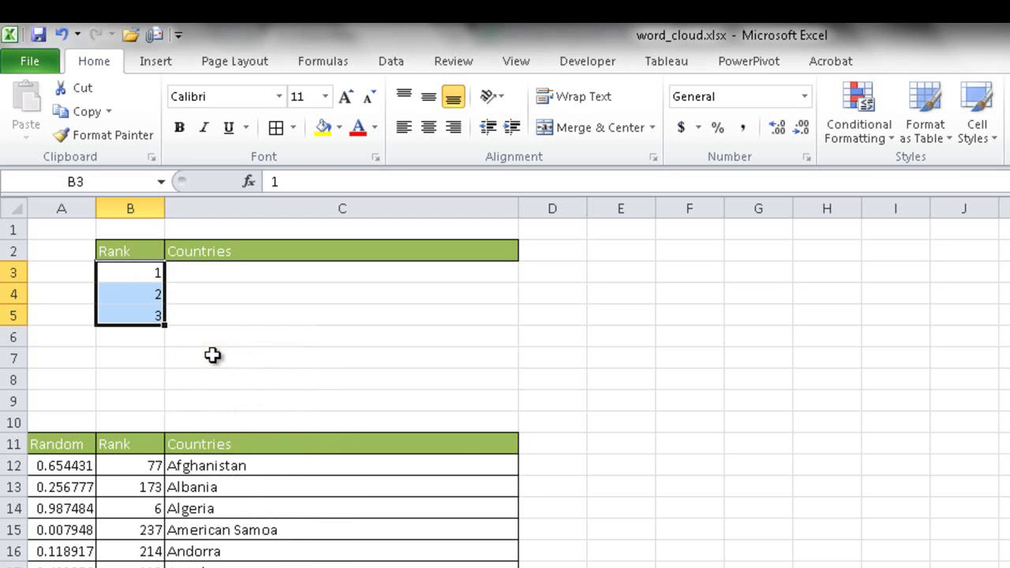
{"action": "left_click", "coordinate": [147, 290]}
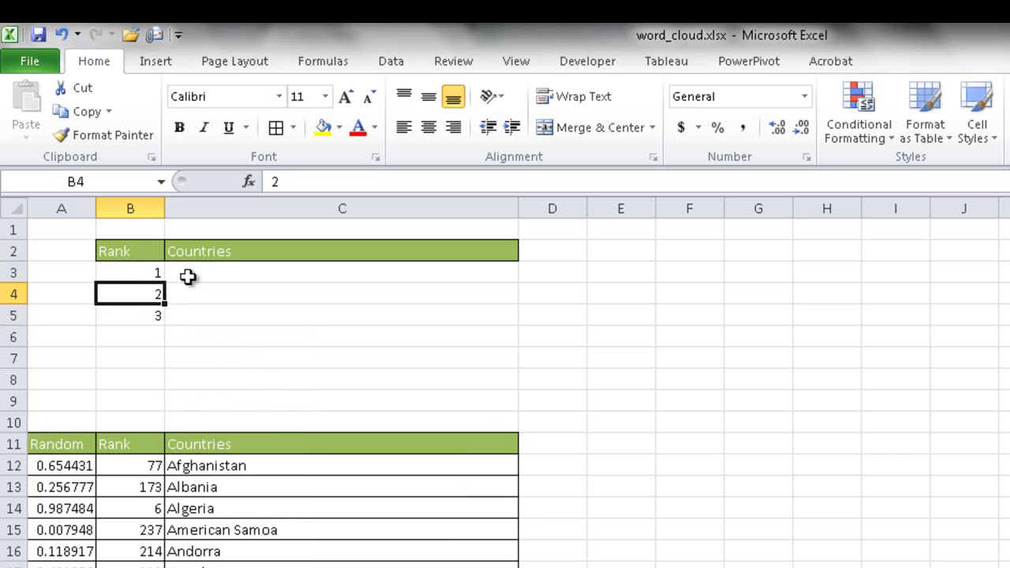
{"action": "left_click", "coordinate": [203, 271]}
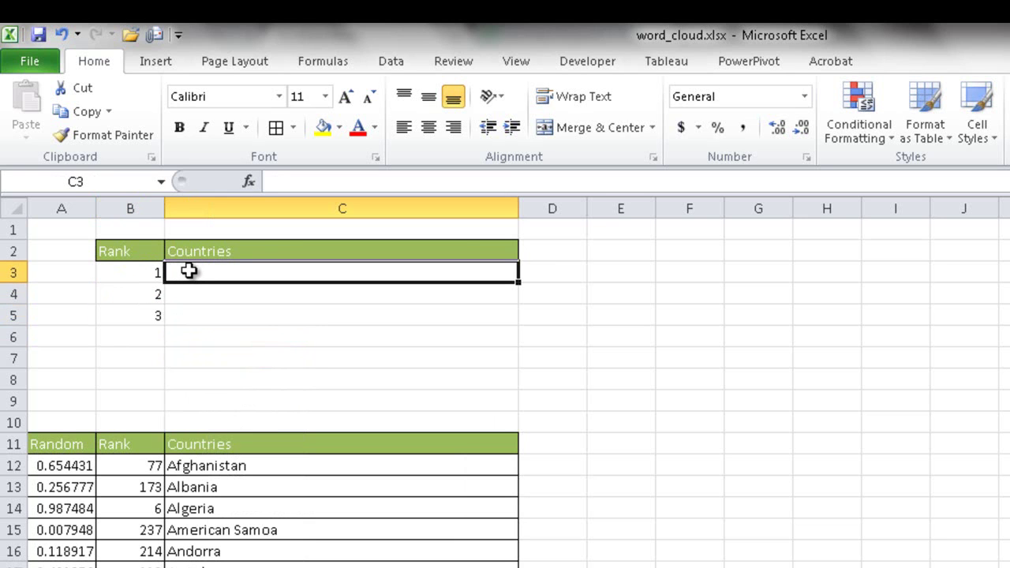
{"action": "left_click", "coordinate": [146, 274]}
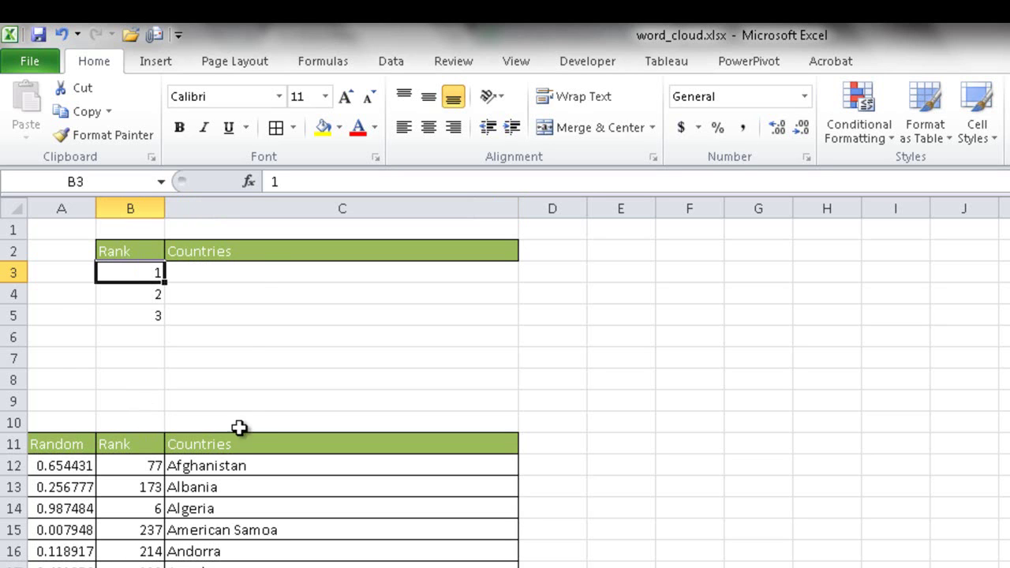
Begin a VLOOKUP formula in C3 with the rank in B3 as the lookup value.
{"action": "left_click", "coordinate": [257, 271]}
{"action": "double_click", "coordinate": [257, 270]}
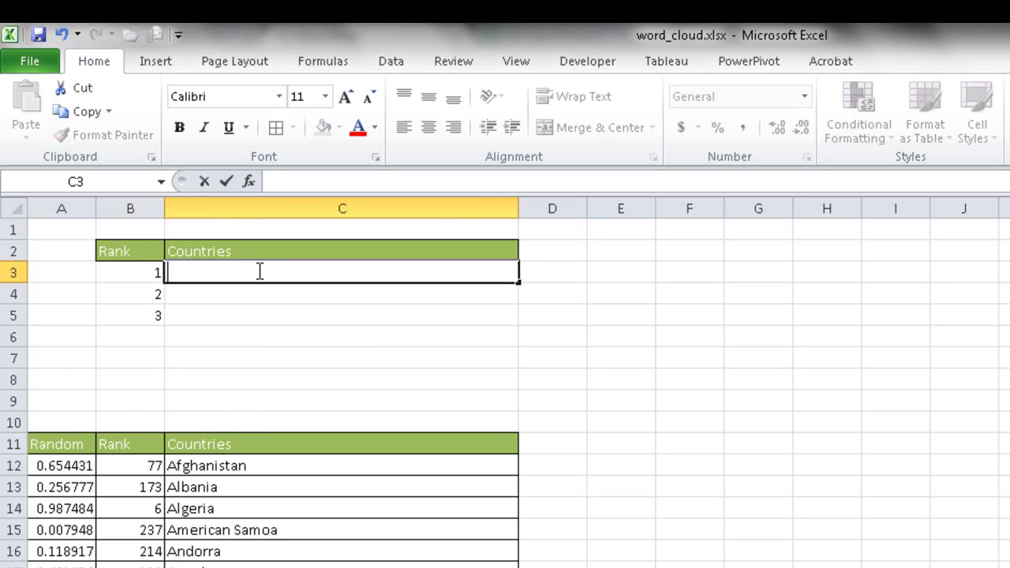
{"action": "type", "text": "="}
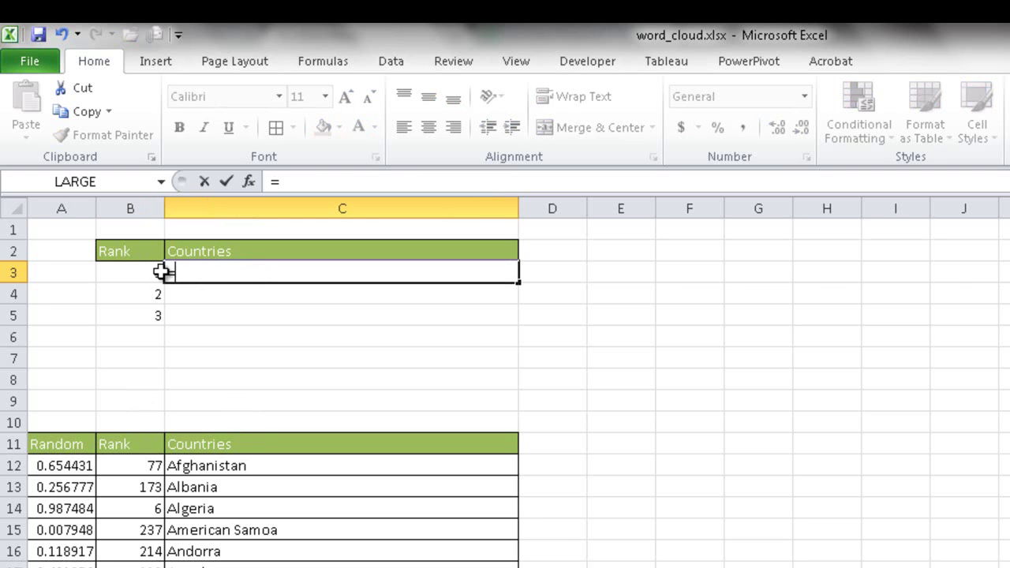
{"action": "type", "text": "vloo"}
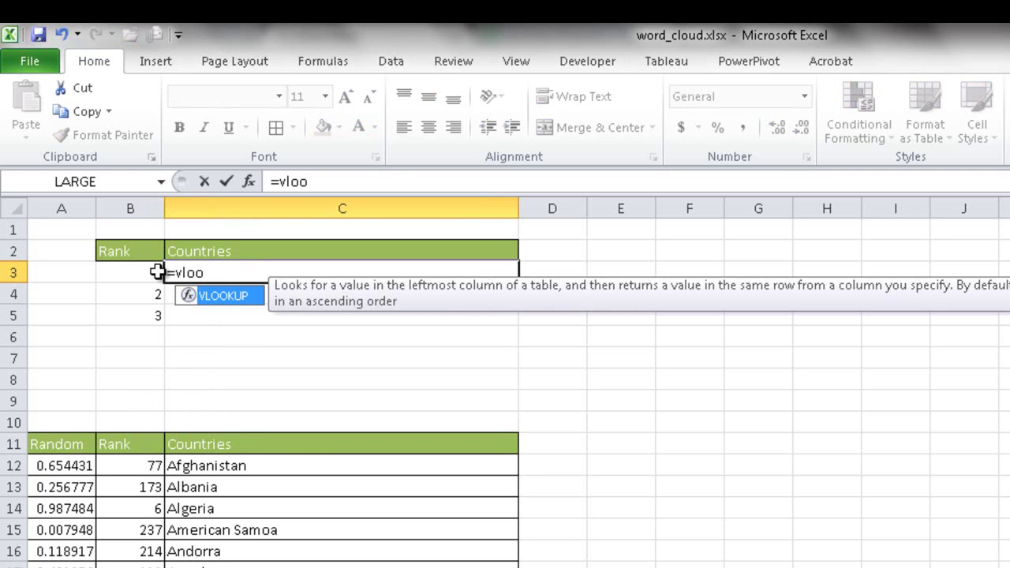
{"action": "key", "text": "Tab"}
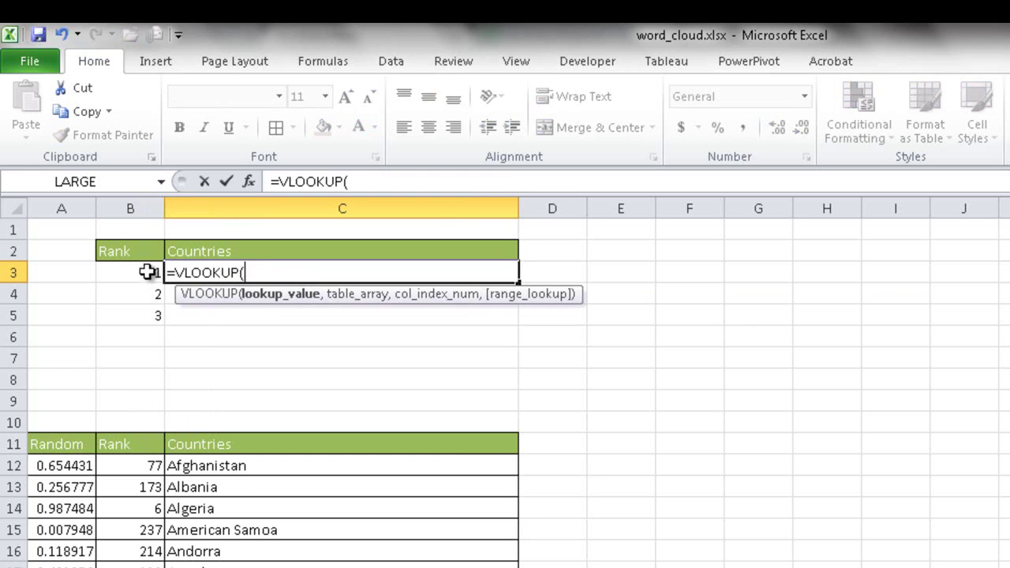
{"action": "left_click", "coordinate": [147, 276]}
{"action": "type", "text": ","}
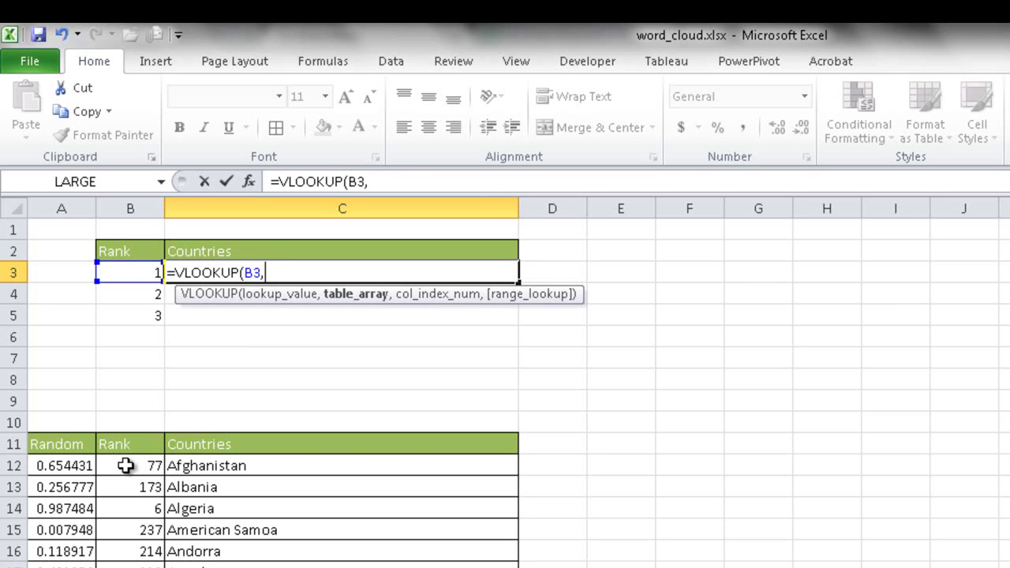
Complete the C3 VLOOKUP with the absolute table range $B$12:$C$252, column index 2 and FALSE for an exact match.
{"action": "left_click_drag", "start_coordinate": [125, 465], "coordinate": [223, 467]}
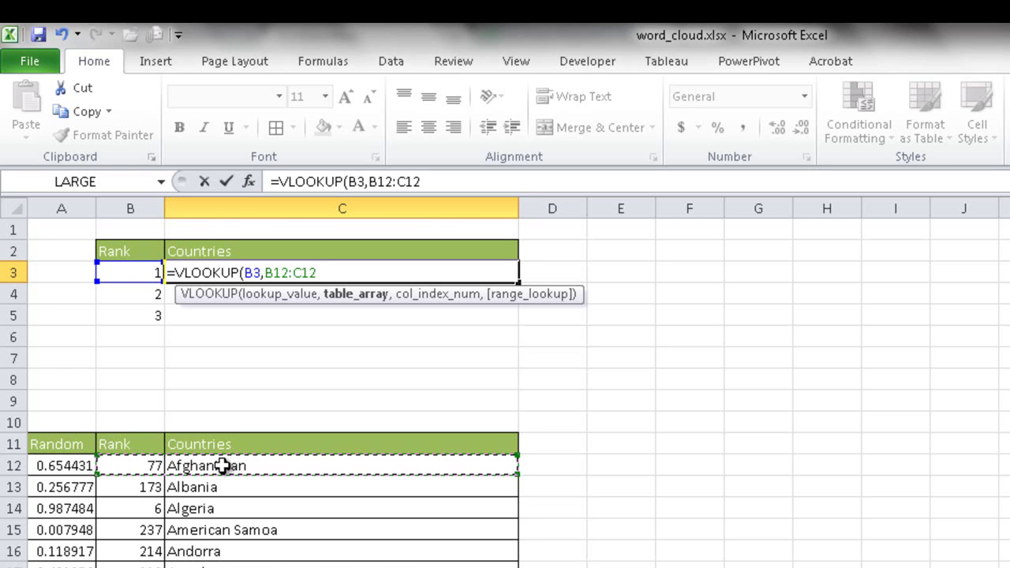
{"action": "key", "text": "ctrl+shift+Down"}
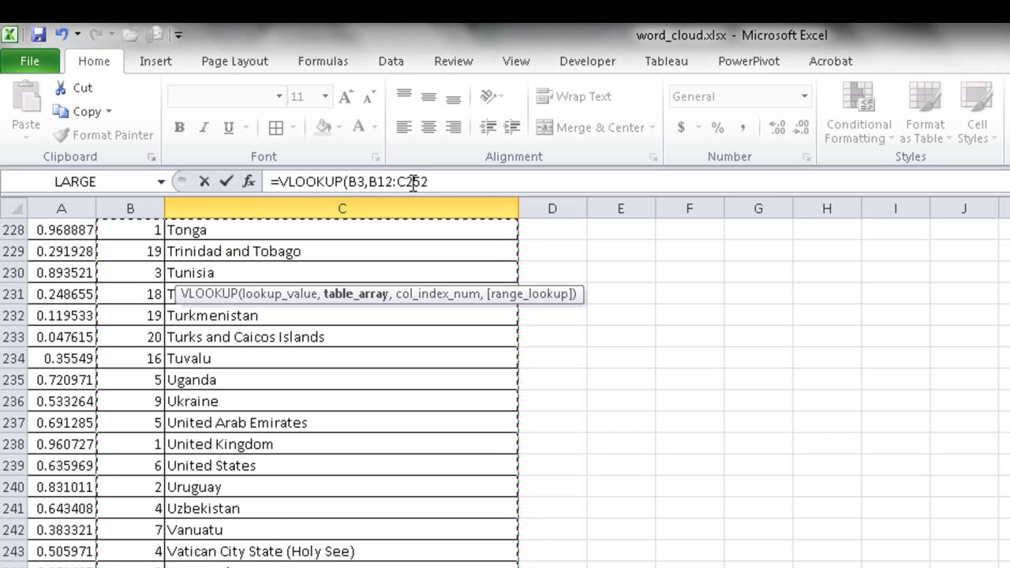
{"action": "key", "text": "F4"}
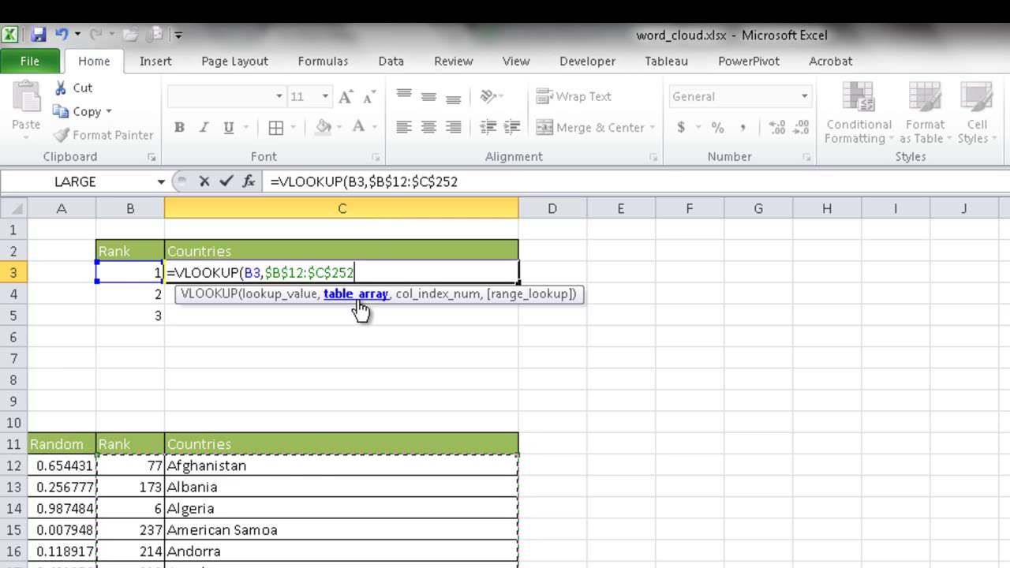
{"action": "type", "text": ","}
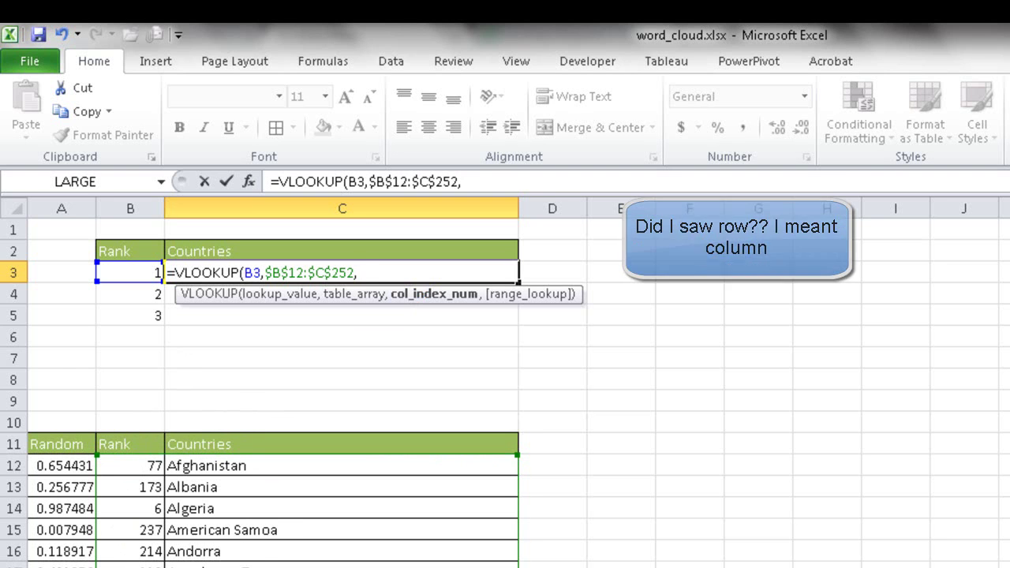
{"action": "type", "text": "2,"}
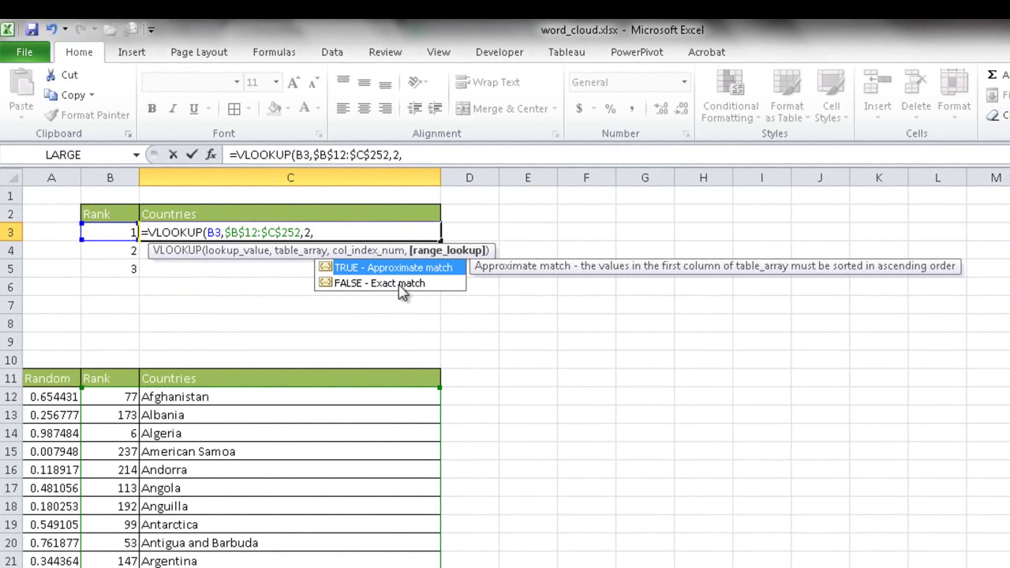
{"action": "double_click", "coordinate": [399, 284]}
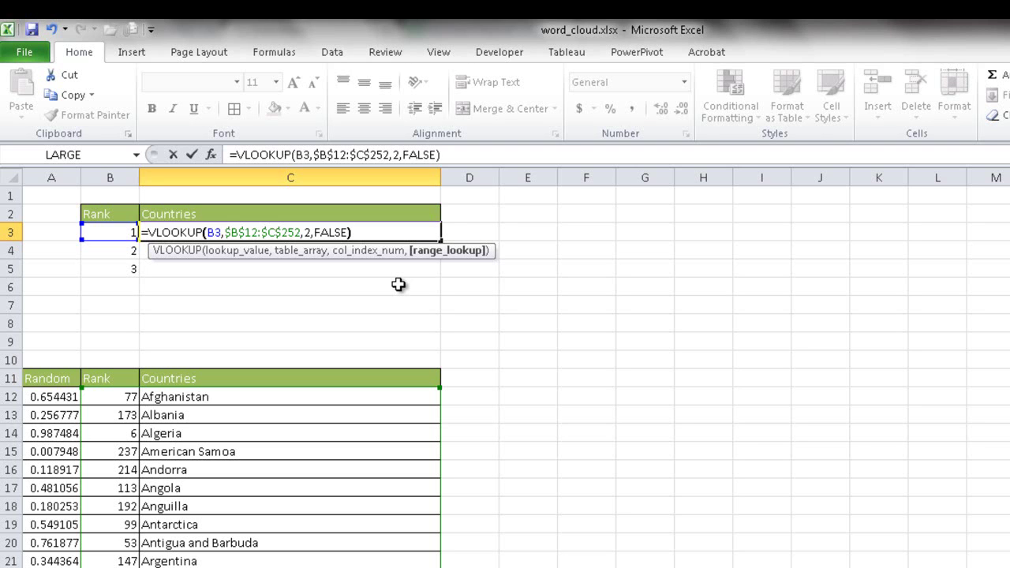
{"action": "key", "text": "Return"}
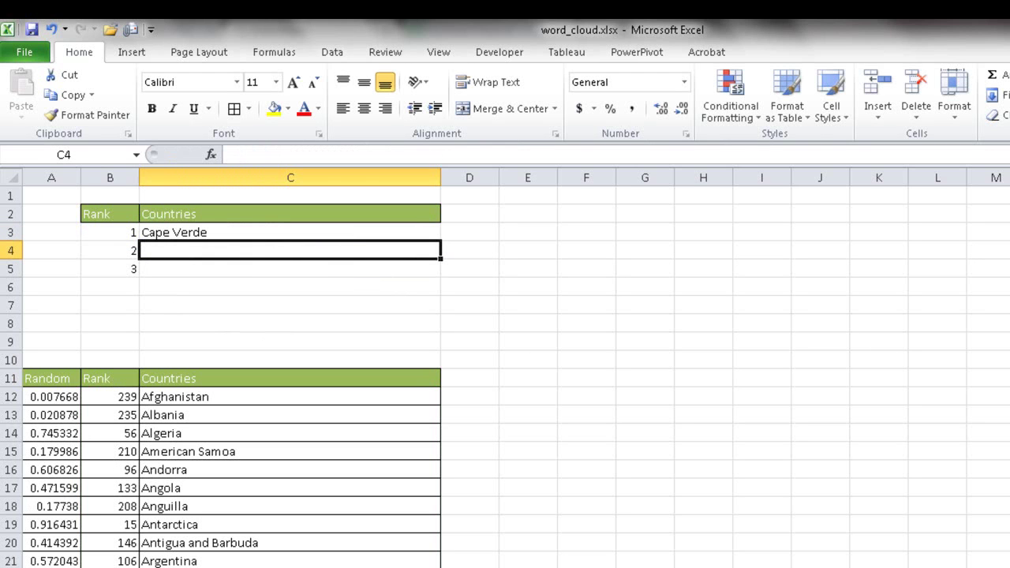
Check the rank 1 country in the lower list against C3, and recalculate the workbook to test the lookup.
{"action": "scroll", "coordinate": [625, 220], "scroll_direction": "down", "scroll_amount": 4}
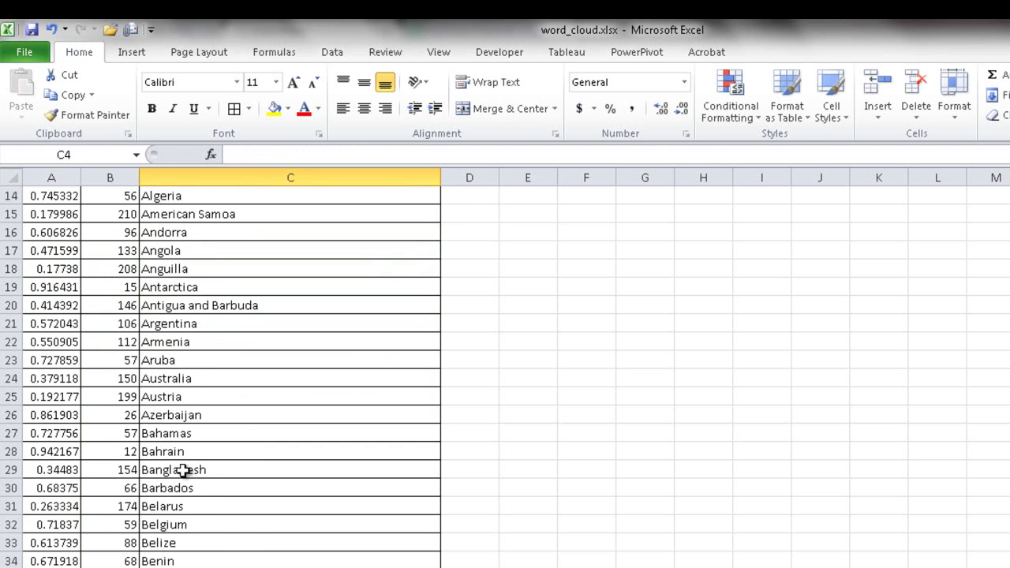
{"action": "scroll", "coordinate": [505, 371], "scroll_direction": "down", "scroll_amount": 7}
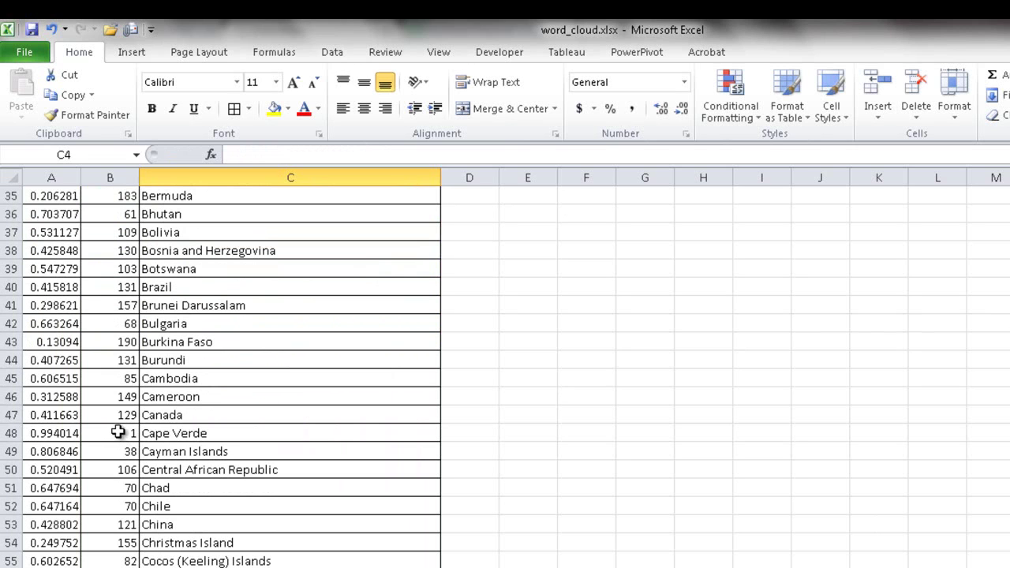
{"action": "left_click", "coordinate": [278, 55]}
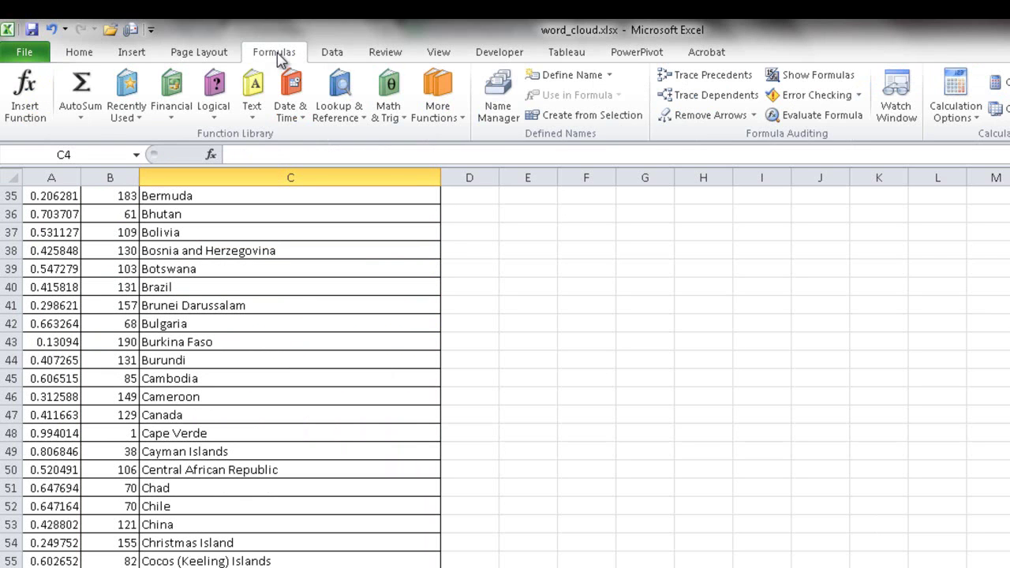
{"action": "left_click", "coordinate": [997, 82]}
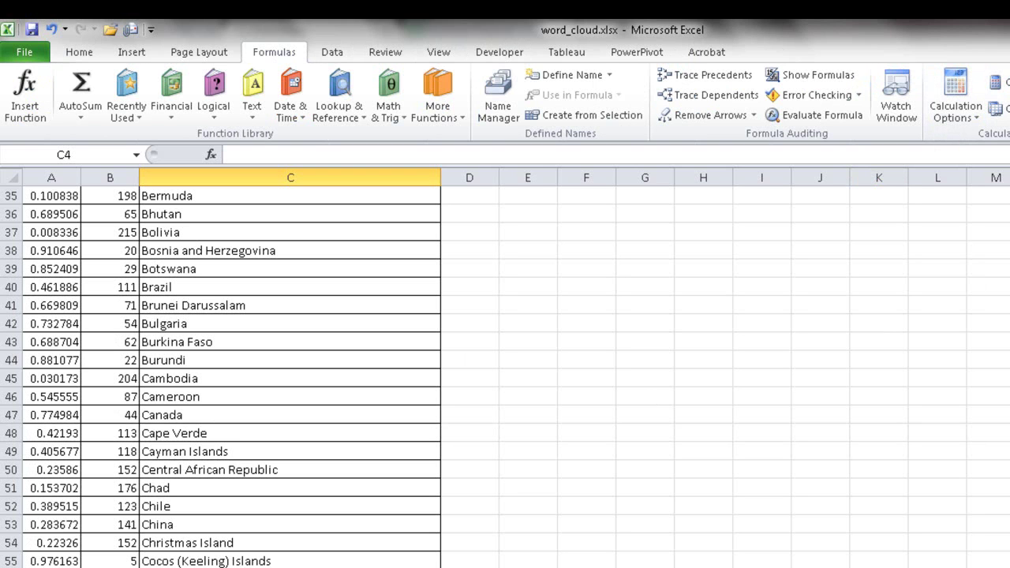
{"action": "scroll", "coordinate": [505, 371], "scroll_direction": "up", "scroll_amount": 11}
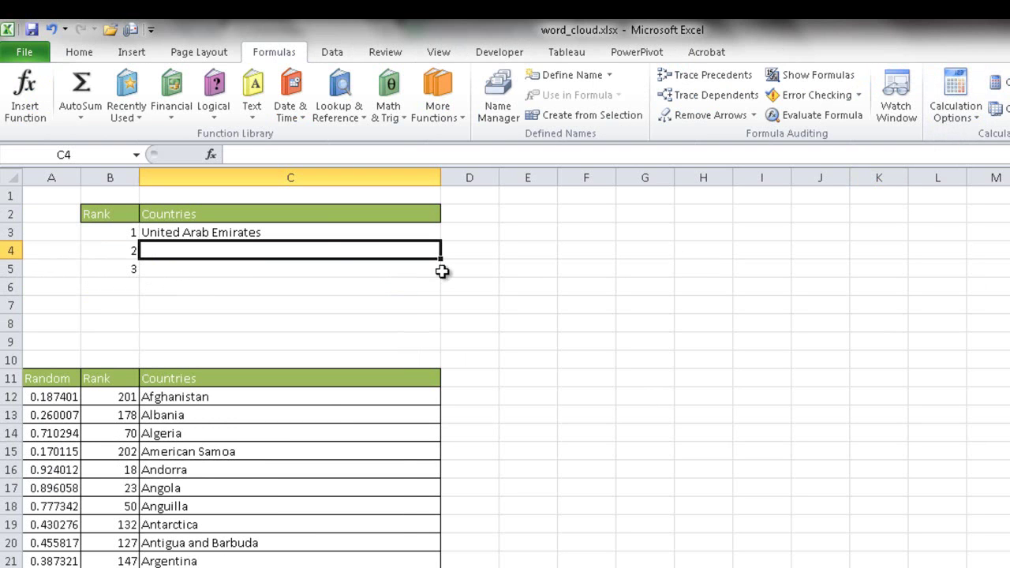
Fill the VLOOKUP formula from C3 down through C5.
{"action": "left_click", "coordinate": [265, 234]}
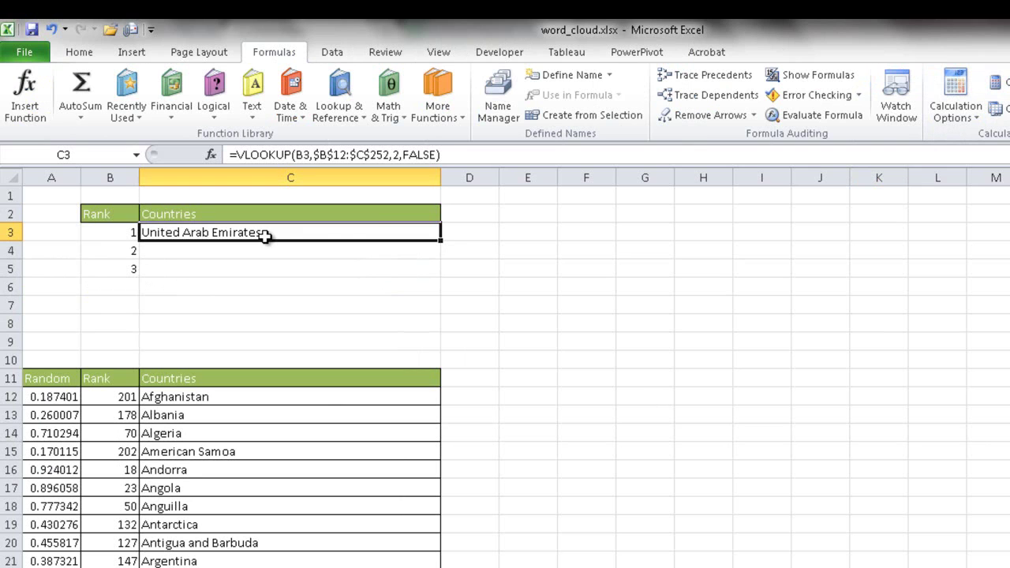
{"action": "left_click", "coordinate": [273, 250]}
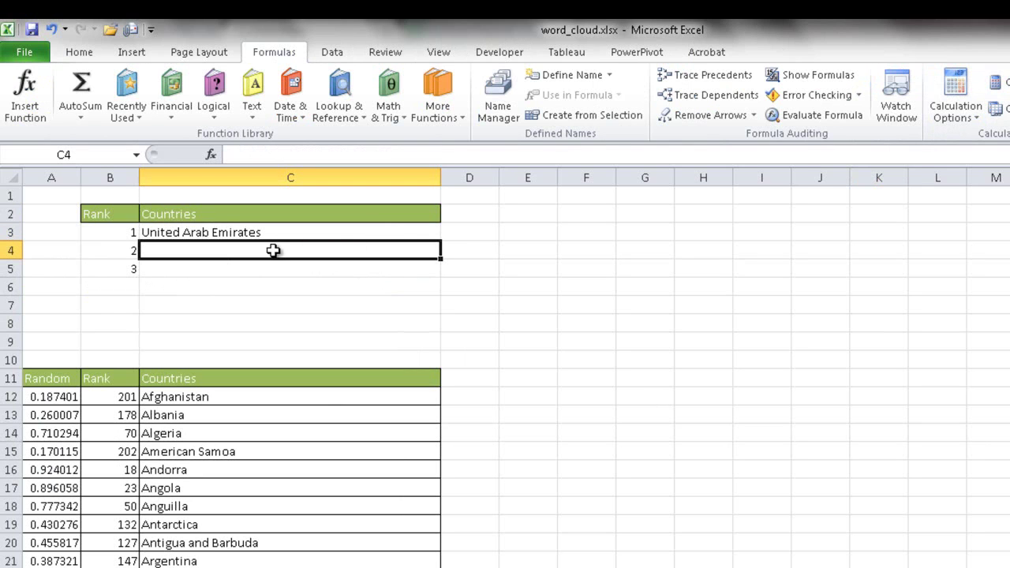
{"action": "left_click", "coordinate": [266, 232]}
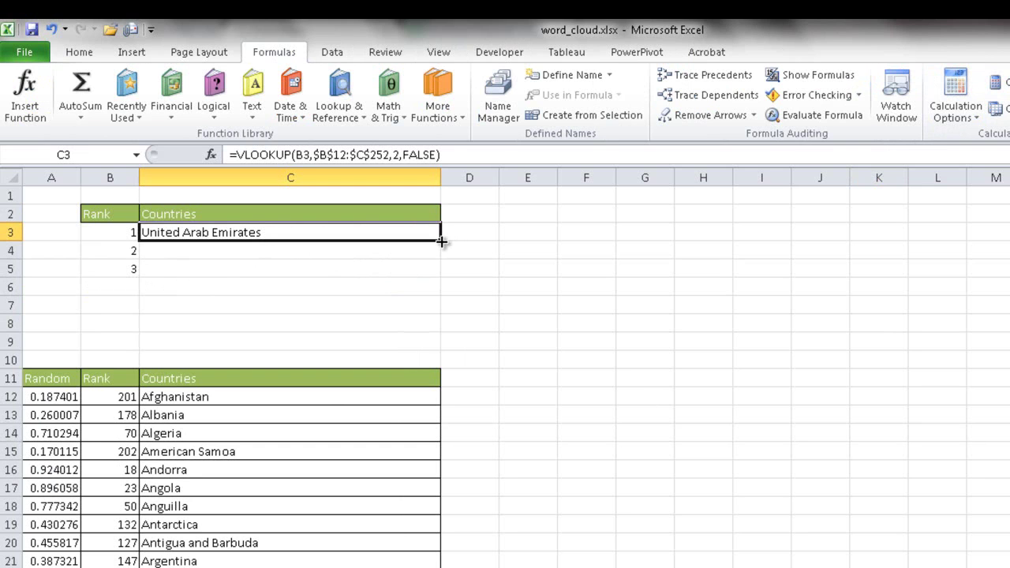
{"action": "left_click_drag", "start_coordinate": [441, 241], "coordinate": [441, 270]}
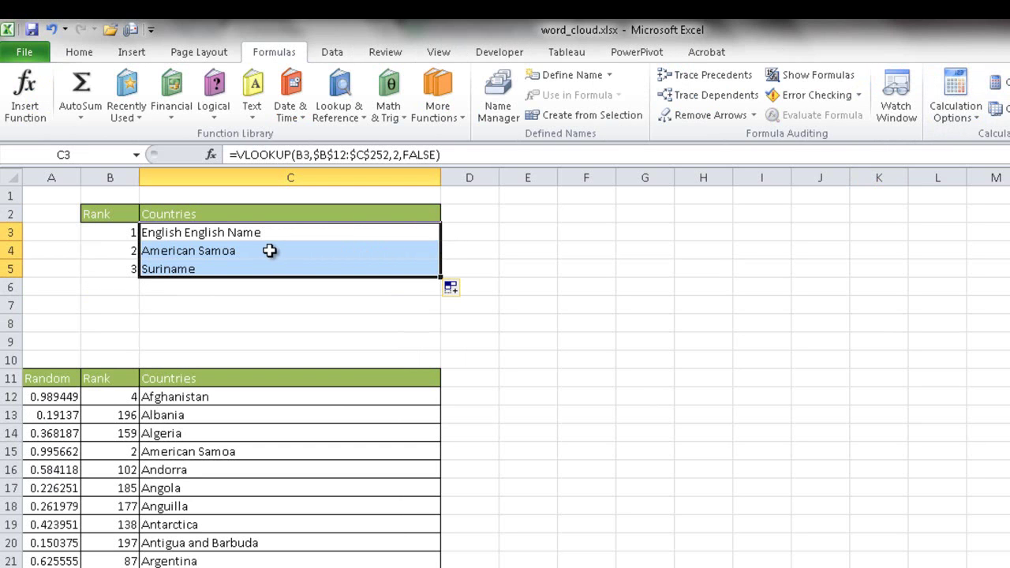
Inspect the copied VLOOKUP formulas in C4 and C5, checking the lookup cell and the fixed table range.
{"action": "left_click", "coordinate": [217, 253]}
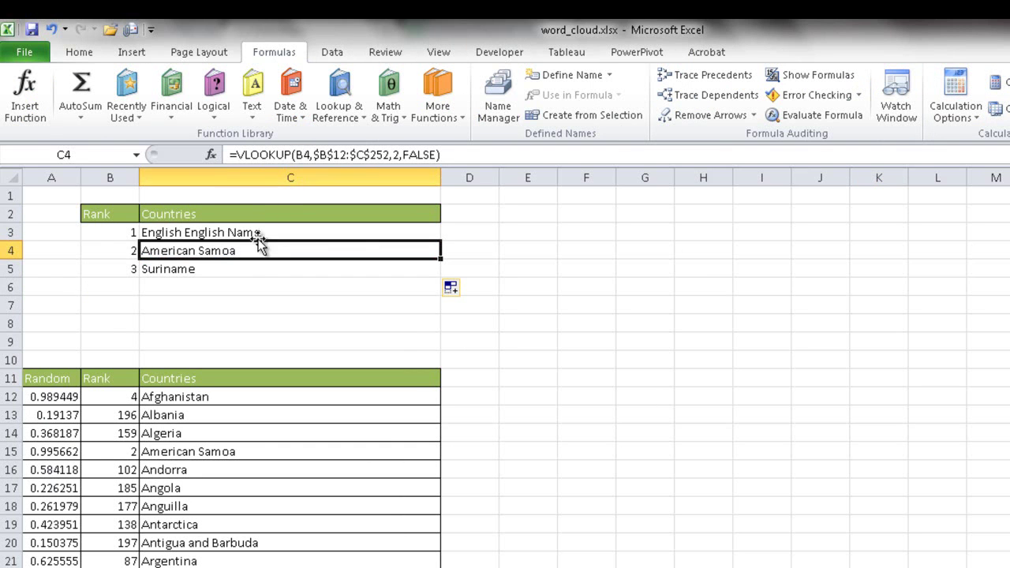
{"action": "left_click", "coordinate": [237, 269]}
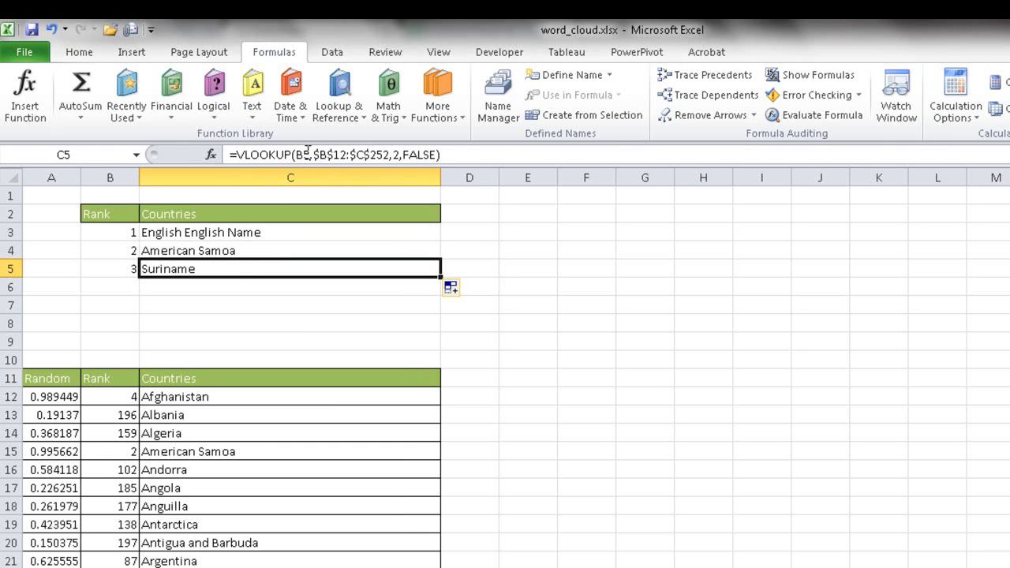
{"action": "left_click_drag", "start_coordinate": [319, 154], "coordinate": [378, 154]}
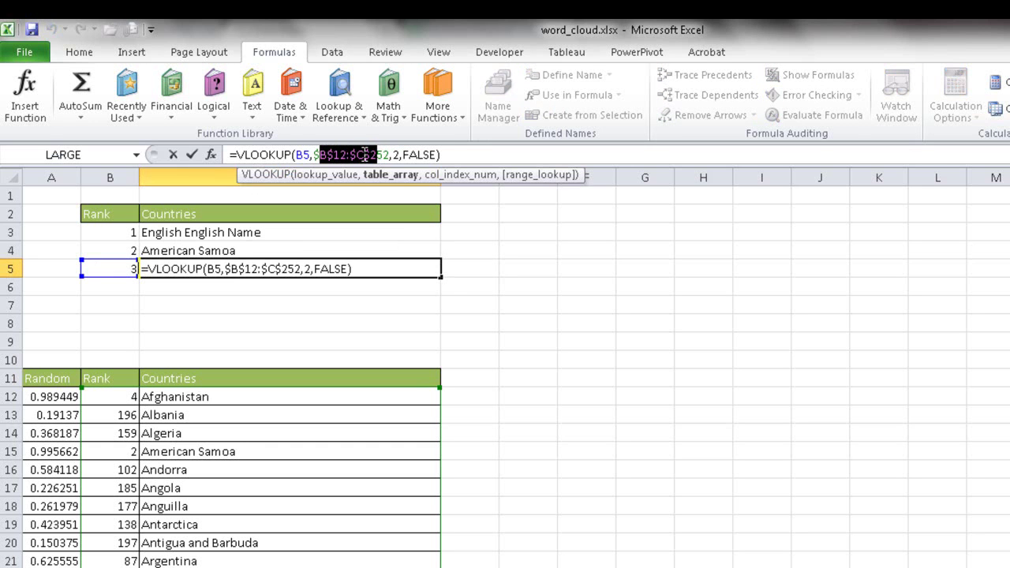
{"action": "key", "text": "ctrl+Return"}
{"action": "left_click_drag", "start_coordinate": [377, 299], "coordinate": [371, 285]}
{"action": "left_click", "coordinate": [288, 233]}
{"action": "left_click", "coordinate": [274, 253]}
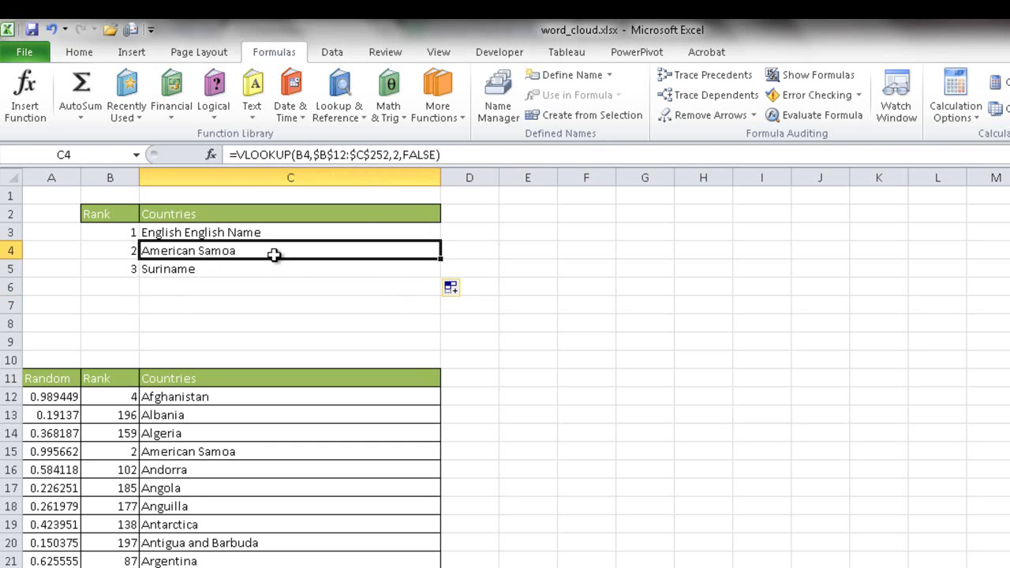
Clear the formatting from the upper Rank and Countries header cells B2:C2.
{"action": "left_click_drag", "start_coordinate": [123, 216], "coordinate": [242, 210]}
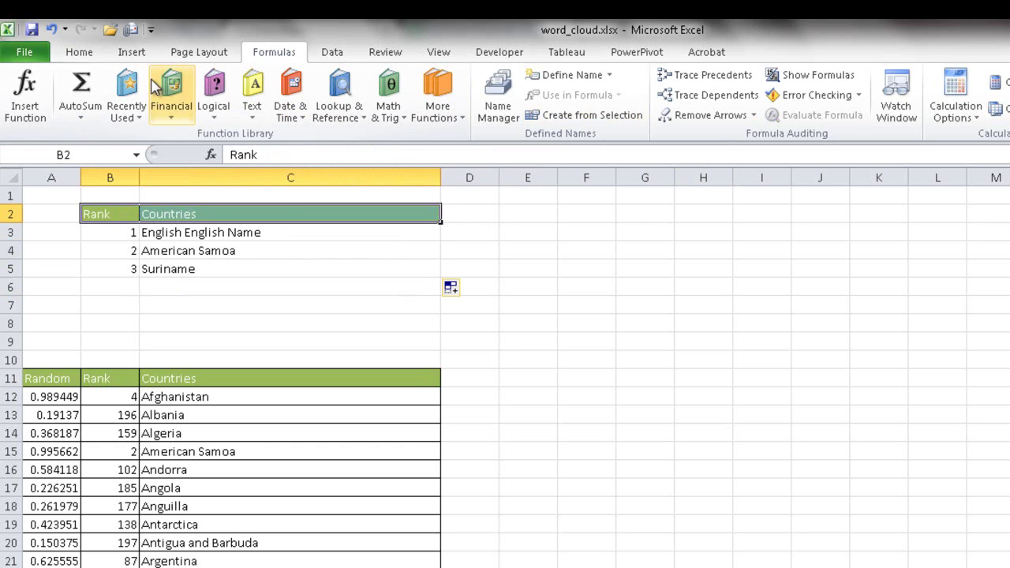
{"action": "left_click", "coordinate": [82, 53]}
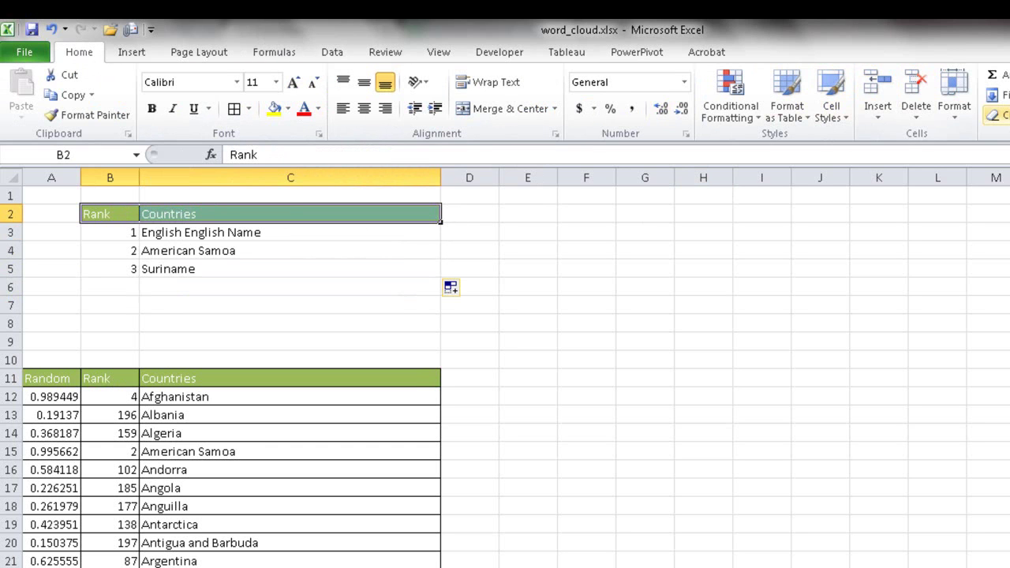
{"action": "left_click", "coordinate": [995, 114]}
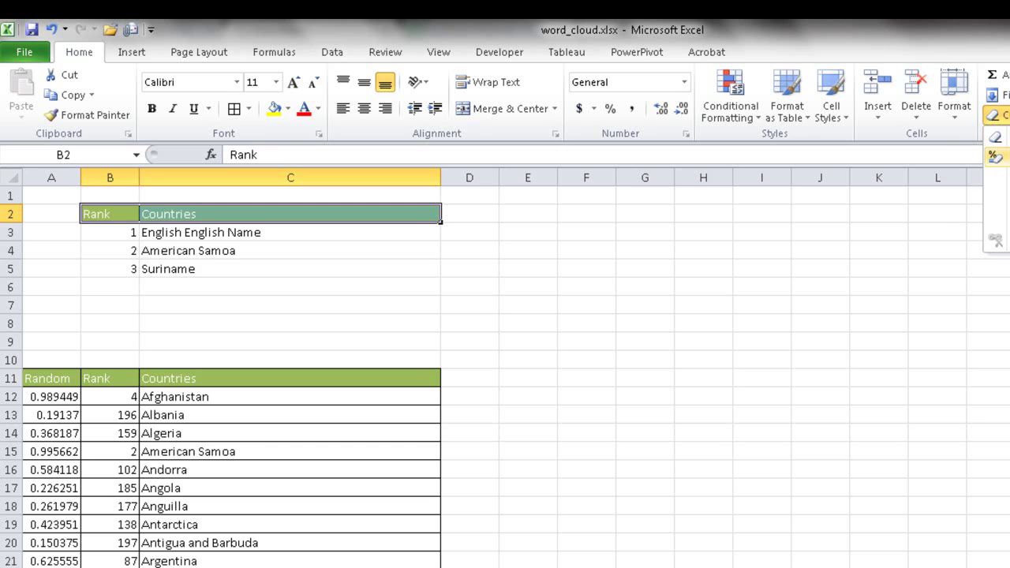
{"action": "left_click", "coordinate": [996, 156]}
{"action": "left_click", "coordinate": [703, 304]}
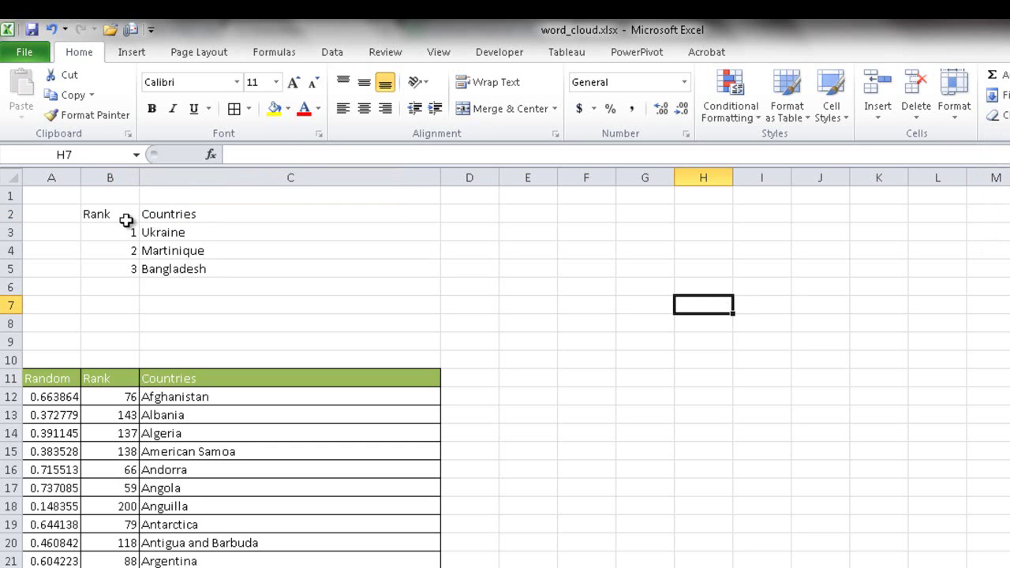
{"action": "left_click", "coordinate": [173, 233]}
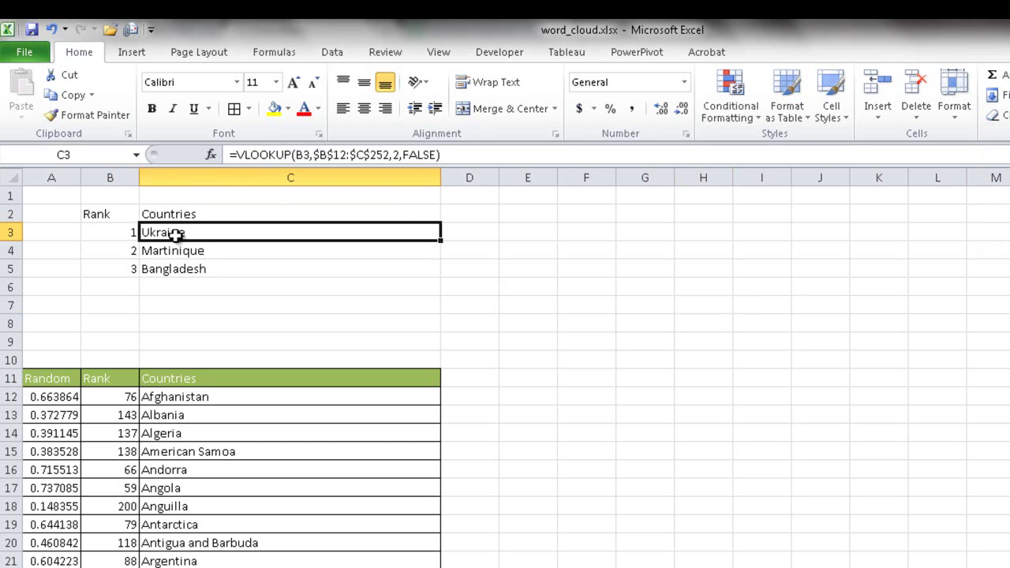
{"action": "left_click_drag", "start_coordinate": [185, 234], "coordinate": [185, 269]}
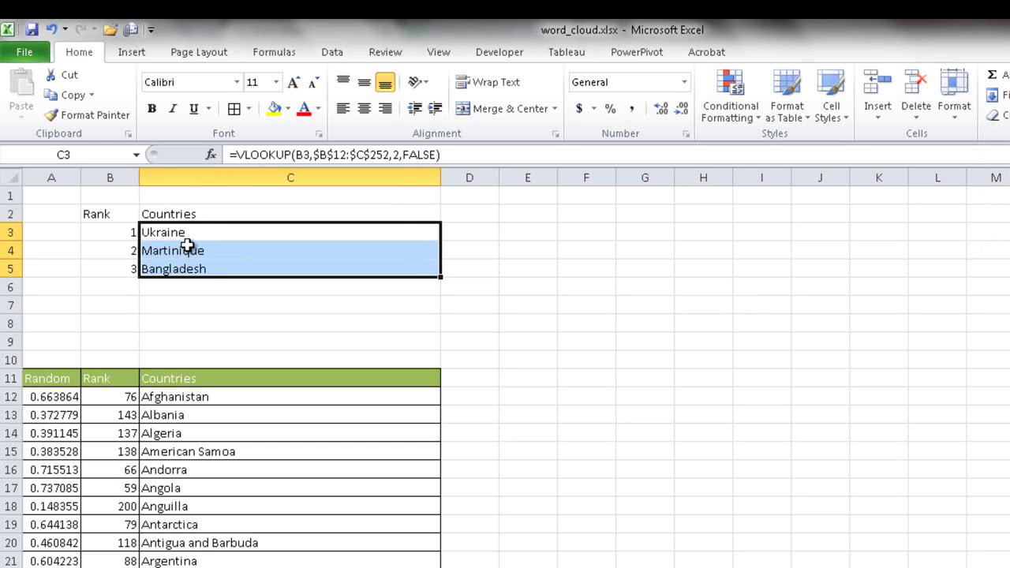
{"action": "left_click", "coordinate": [217, 232]}
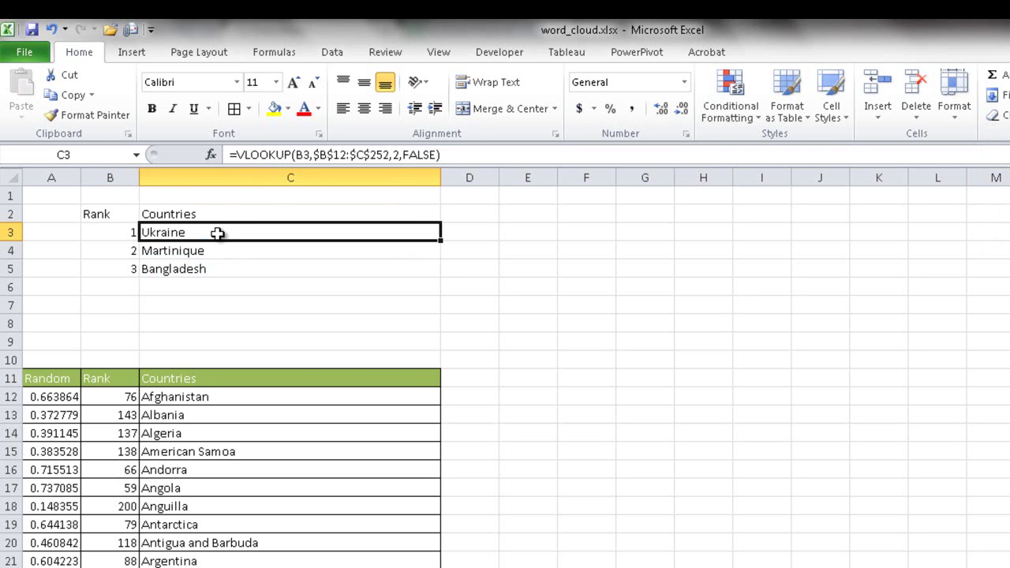
Set the font colours of the looked-up countries to red for C3, green for C4 and purple for C5.
{"action": "left_click", "coordinate": [320, 109]}
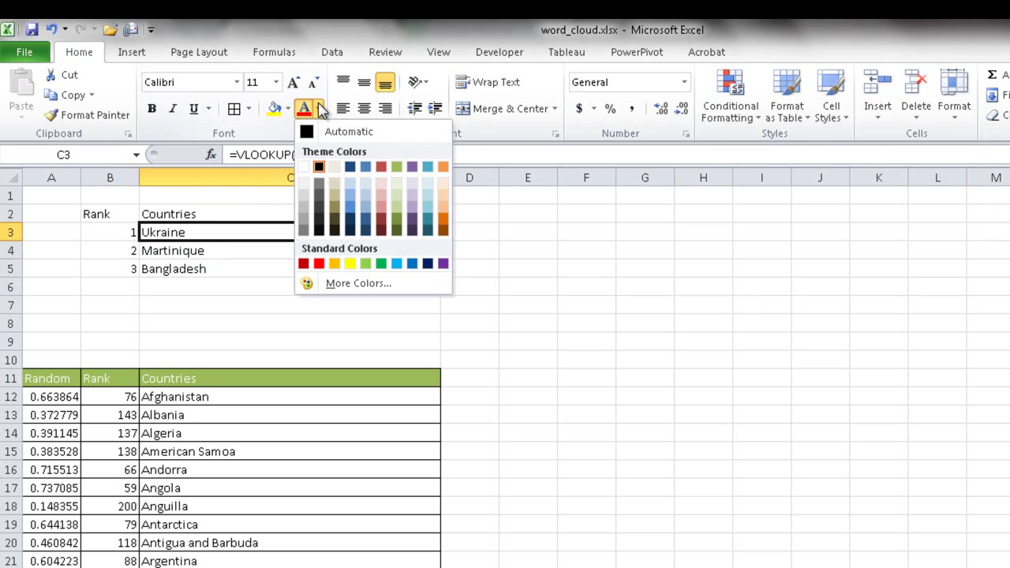
{"action": "left_click", "coordinate": [319, 264]}
{"action": "left_click", "coordinate": [232, 258]}
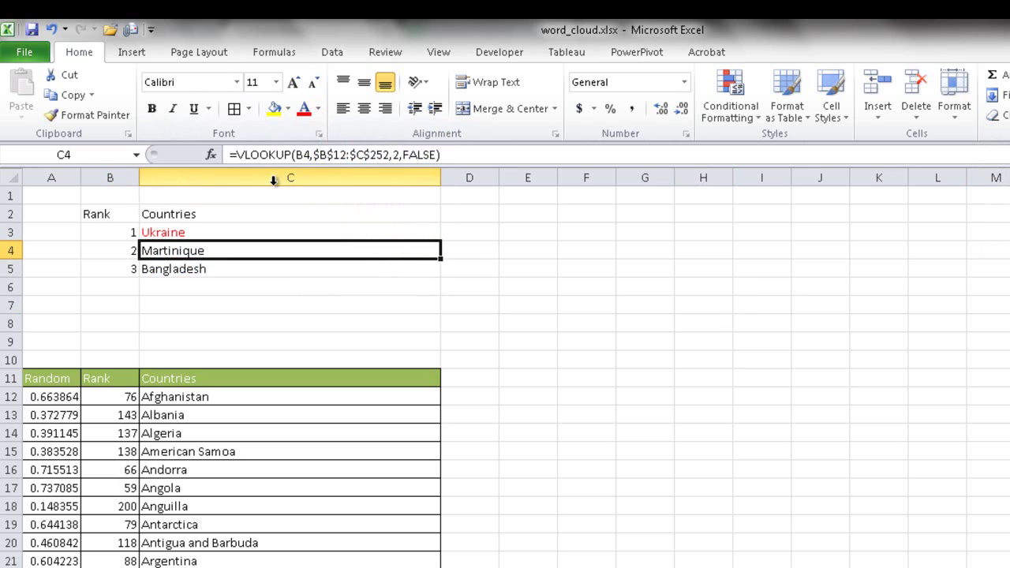
{"action": "left_click", "coordinate": [319, 111]}
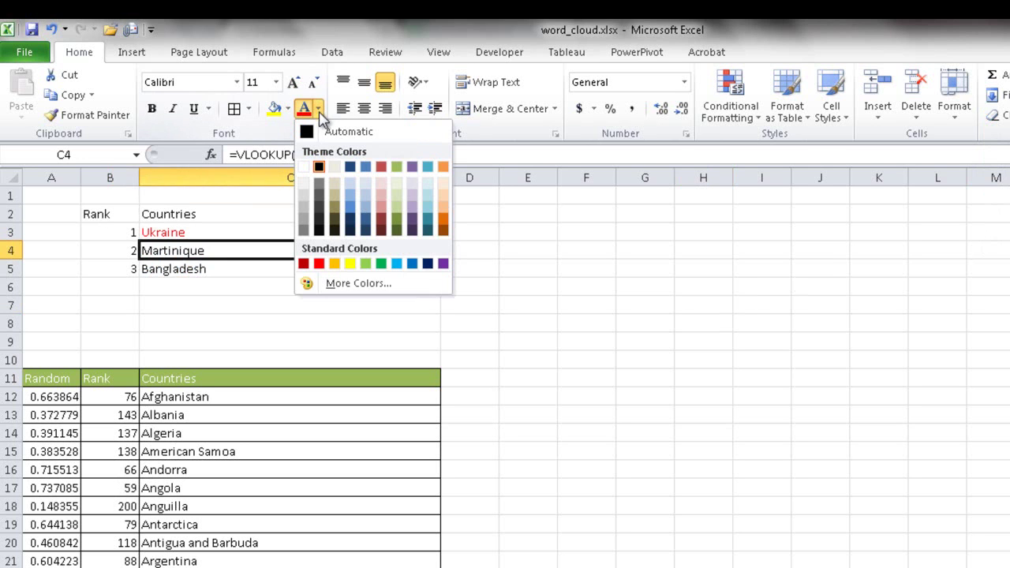
{"action": "left_click", "coordinate": [381, 264]}
{"action": "left_click", "coordinate": [234, 273]}
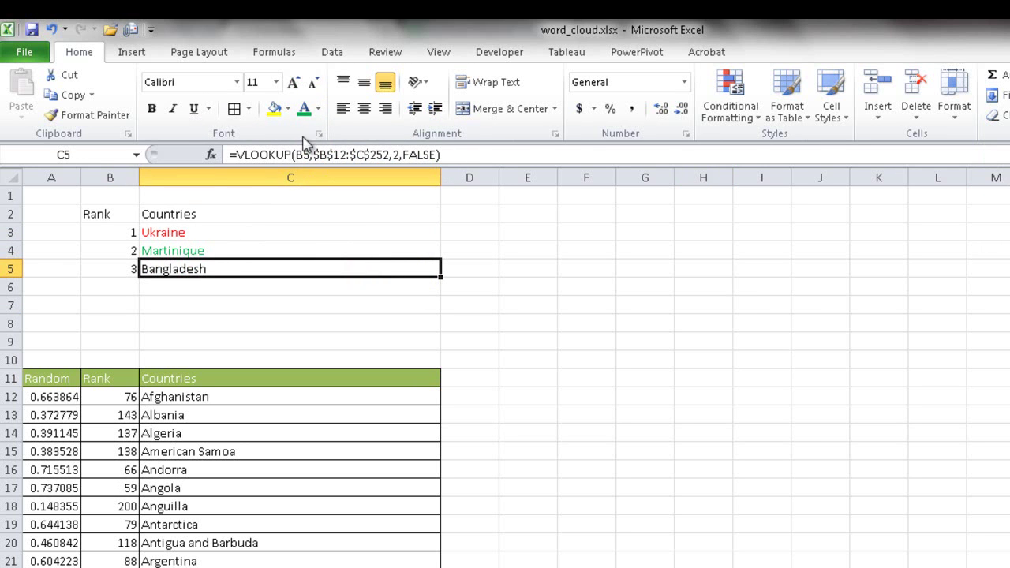
{"action": "left_click", "coordinate": [318, 108]}
{"action": "left_click", "coordinate": [443, 263]}
Set the font of C3 to Adobe Caslon Pro Bold and the font of C4 to Cooper Std Black.
{"action": "left_click", "coordinate": [284, 233]}
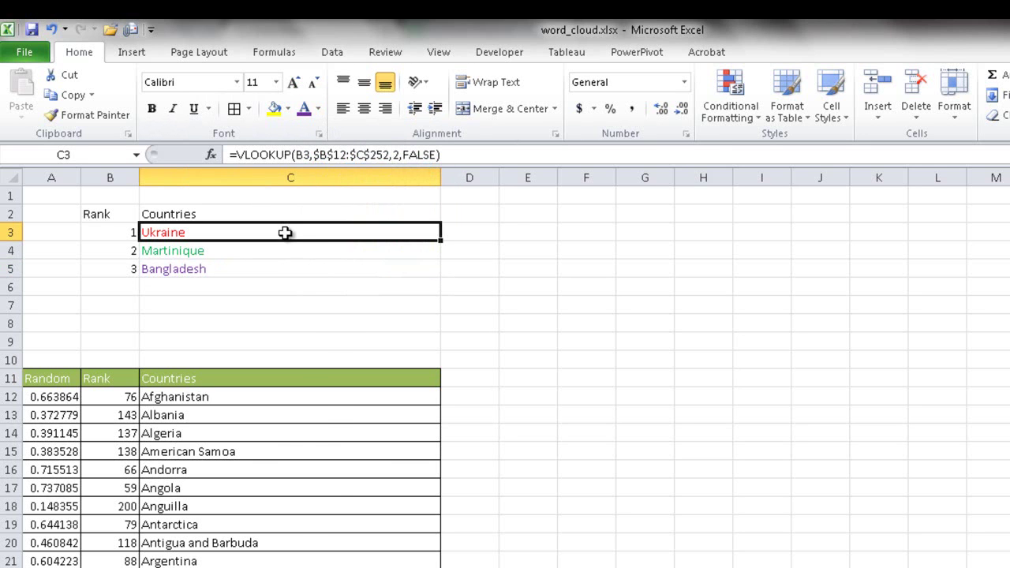
{"action": "right_click", "coordinate": [286, 235]}
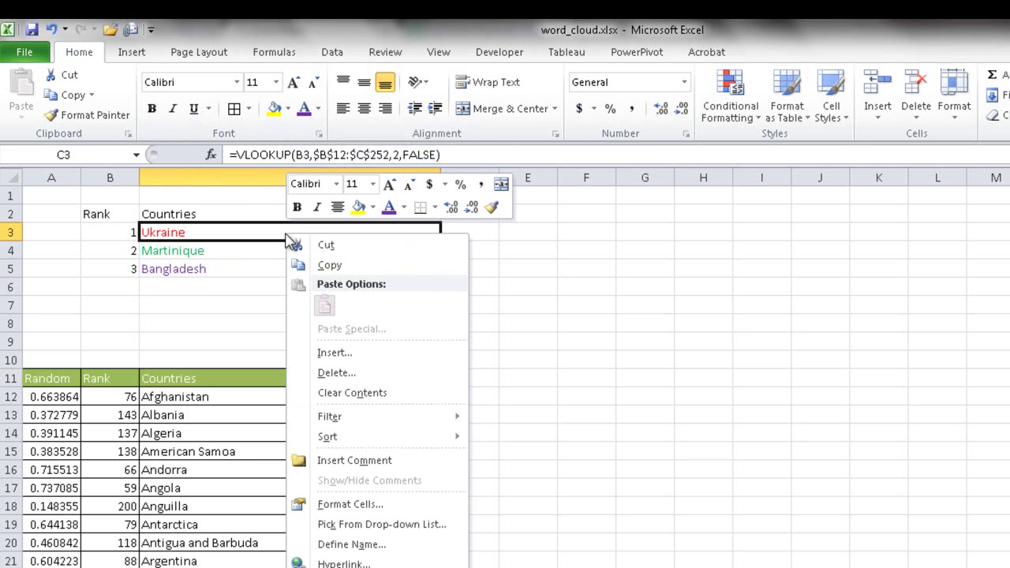
{"action": "left_click", "coordinate": [338, 185]}
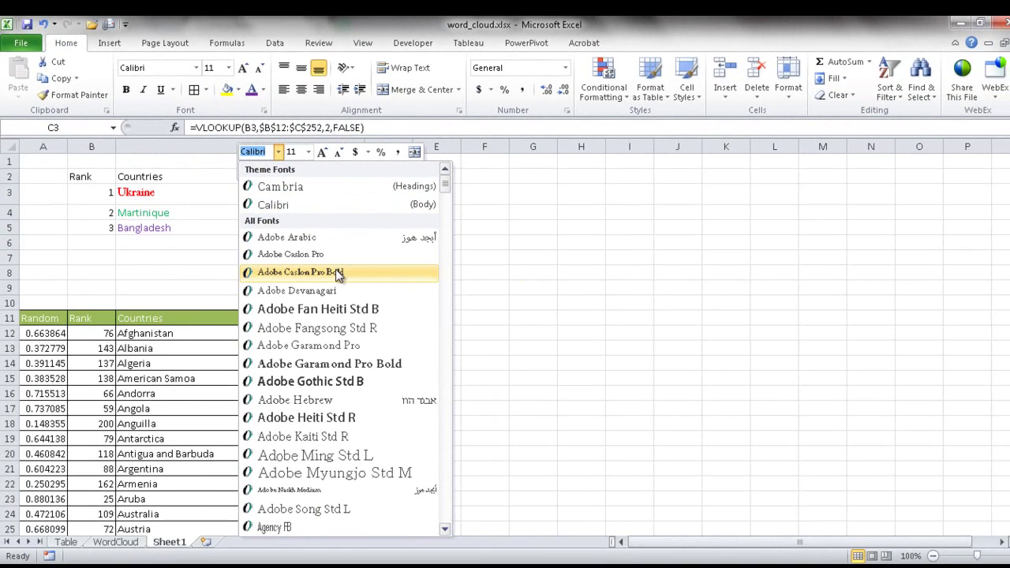
{"action": "left_click", "coordinate": [333, 272]}
{"action": "left_click", "coordinate": [234, 214]}
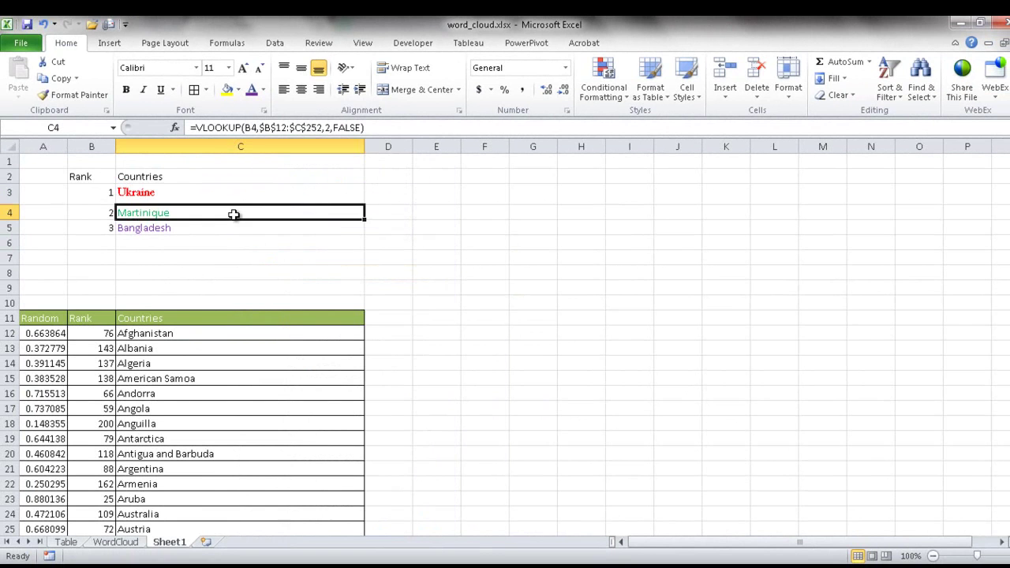
{"action": "left_click", "coordinate": [196, 68]}
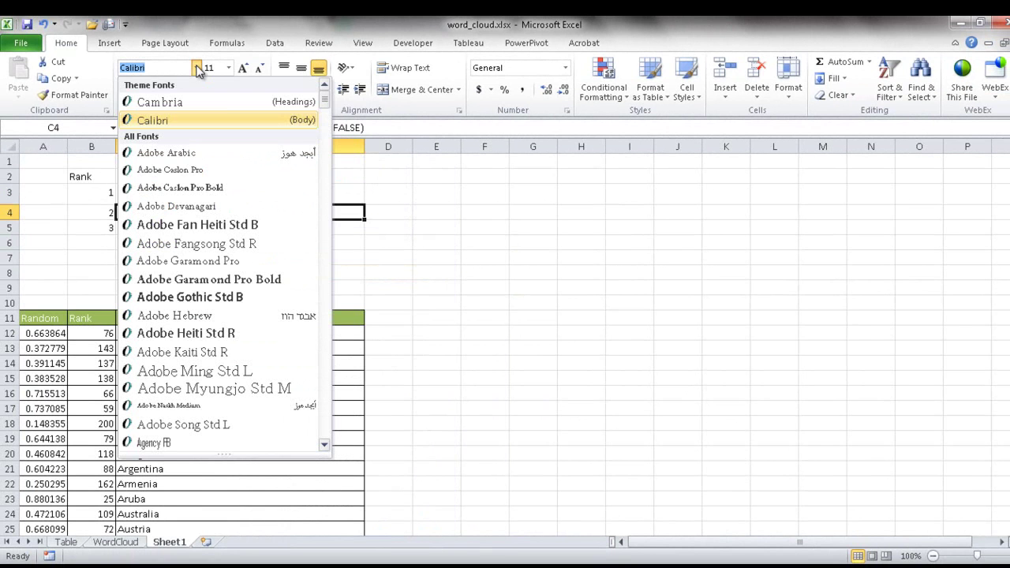
{"action": "scroll", "coordinate": [322, 352], "scroll_direction": "down", "scroll_amount": 20}
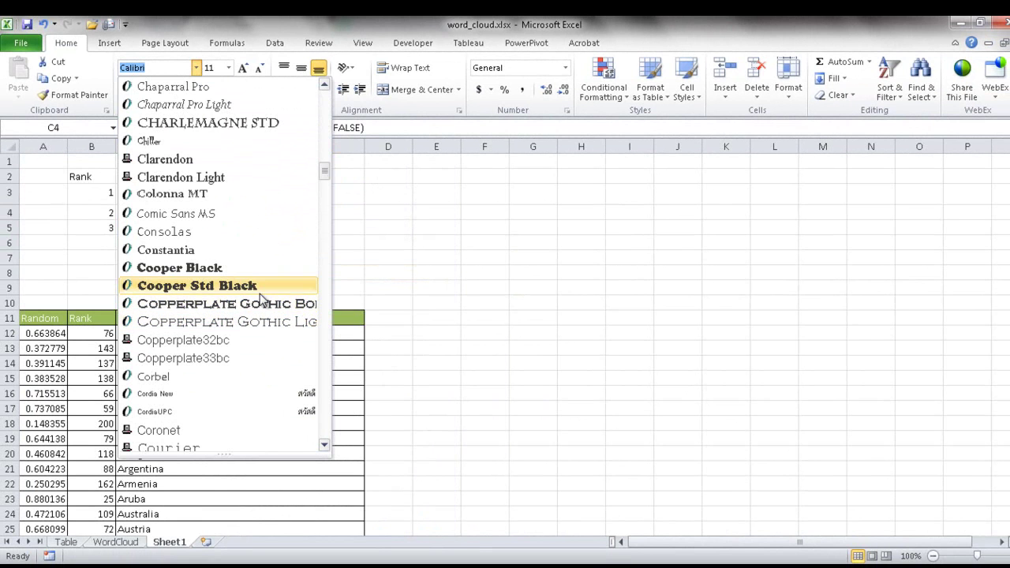
{"action": "left_click", "coordinate": [257, 289]}
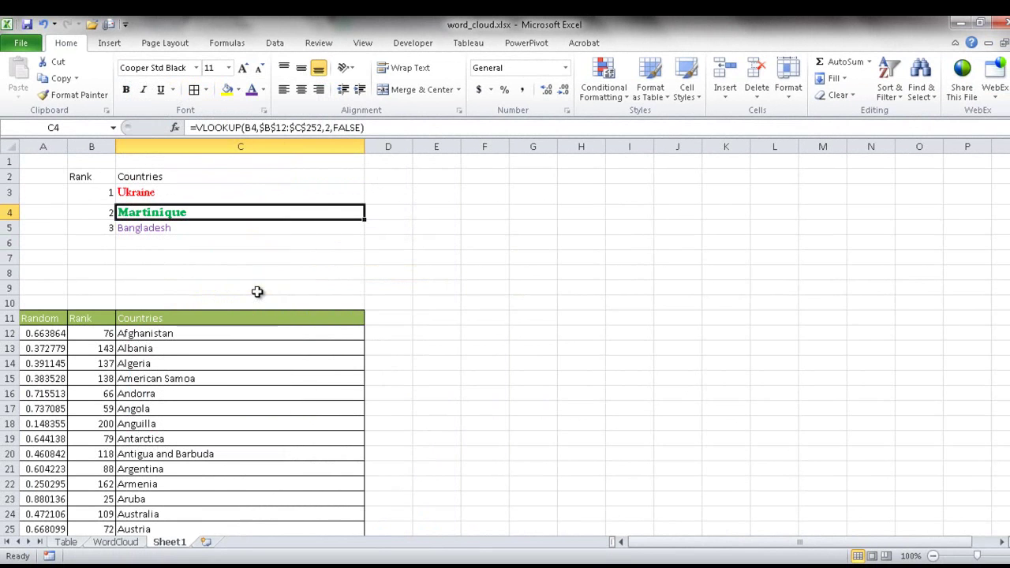
Set the font of the rank 3 country in C5 to Harlow Solid Italic.
{"action": "left_click", "coordinate": [190, 229]}
{"action": "right_click", "coordinate": [190, 229]}
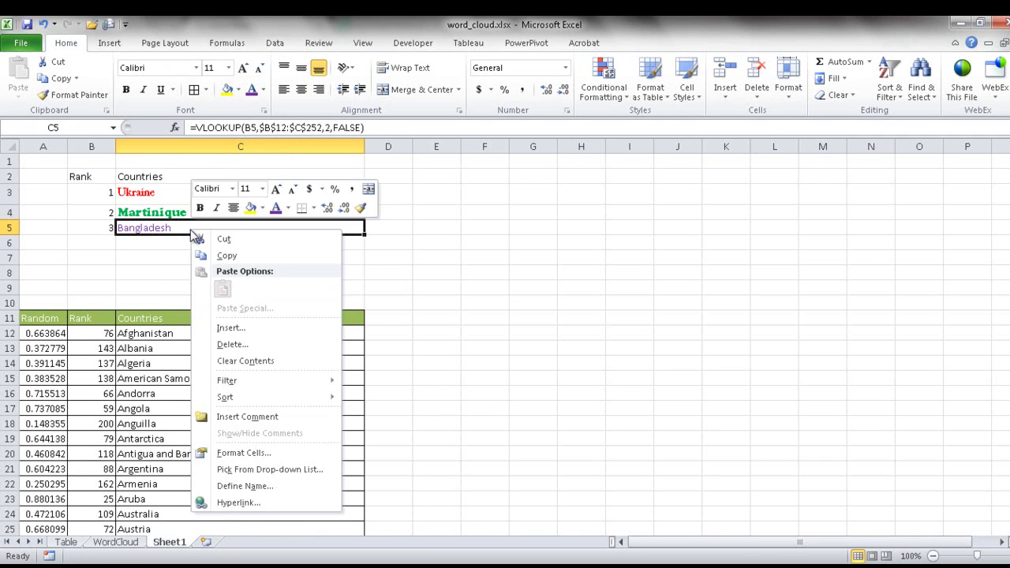
{"action": "left_click", "coordinate": [233, 189]}
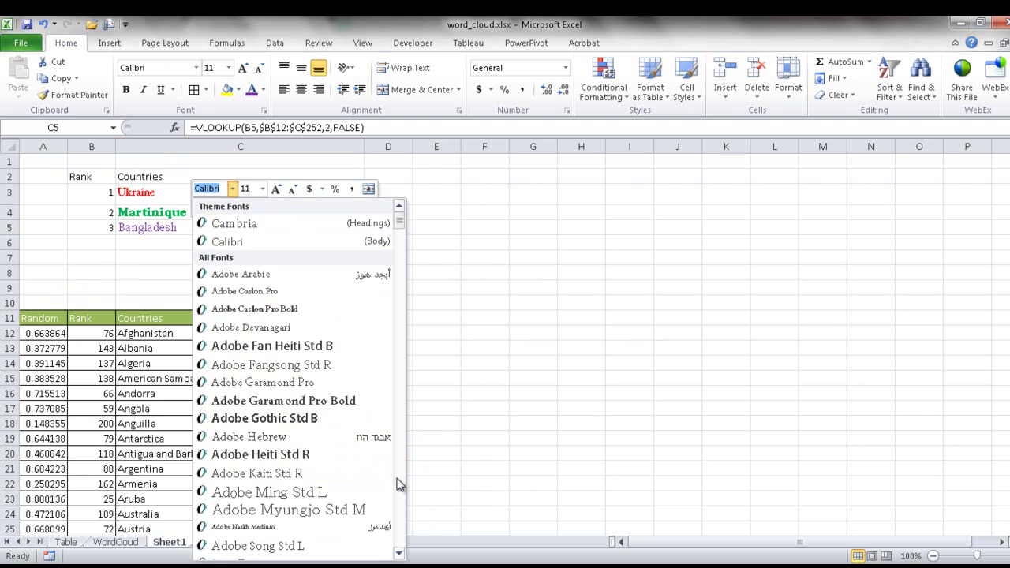
{"action": "scroll", "coordinate": [397, 479], "scroll_direction": "down", "scroll_amount": 15}
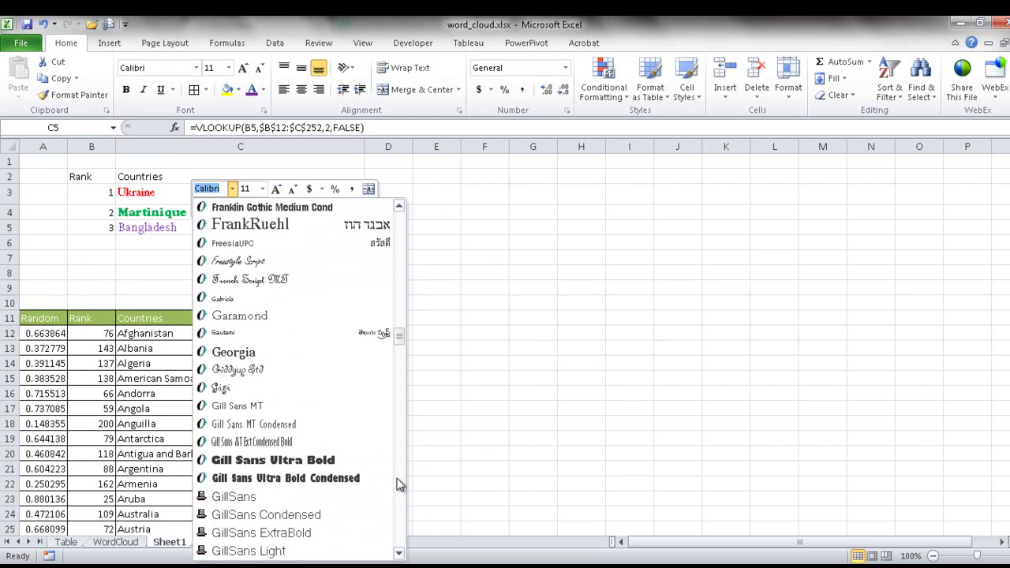
{"action": "scroll", "coordinate": [398, 485], "scroll_direction": "down", "scroll_amount": 6}
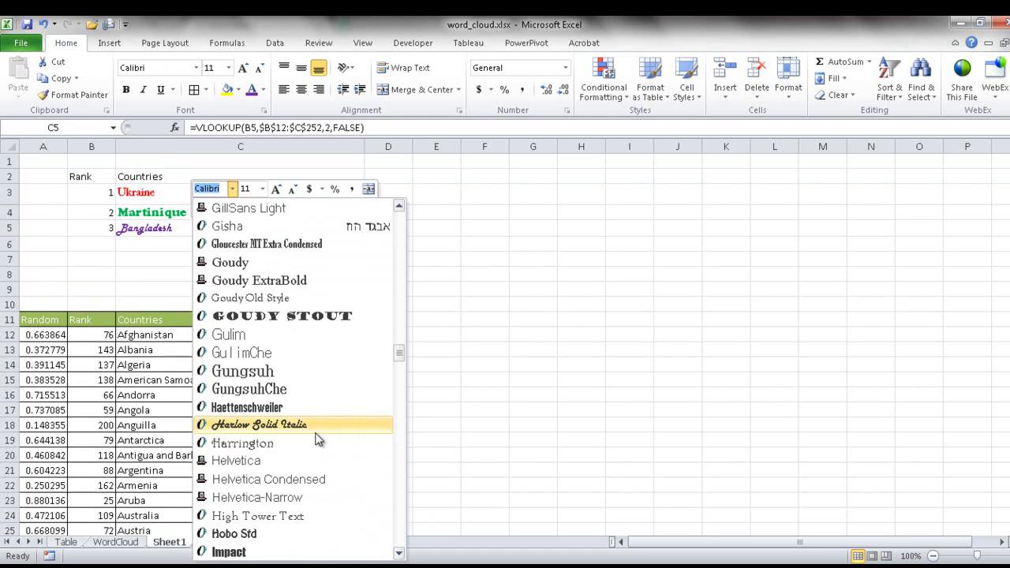
{"action": "left_click", "coordinate": [313, 424]}
{"action": "left_click", "coordinate": [433, 270]}
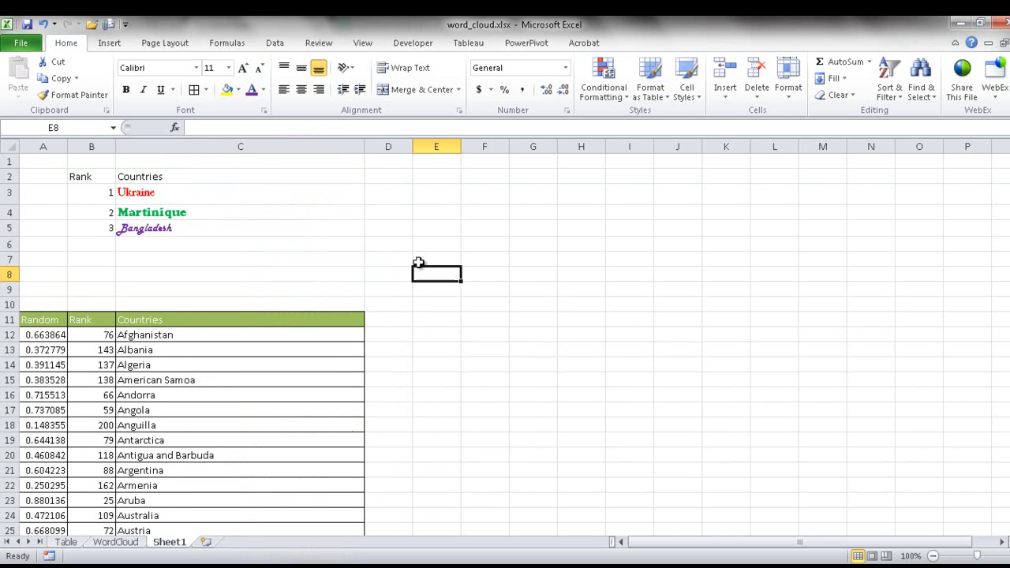
Set the background of the country cells C3:C5 to No Fill.
{"action": "left_click_drag", "start_coordinate": [174, 198], "coordinate": [172, 232]}
{"action": "left_click", "coordinate": [240, 194]}
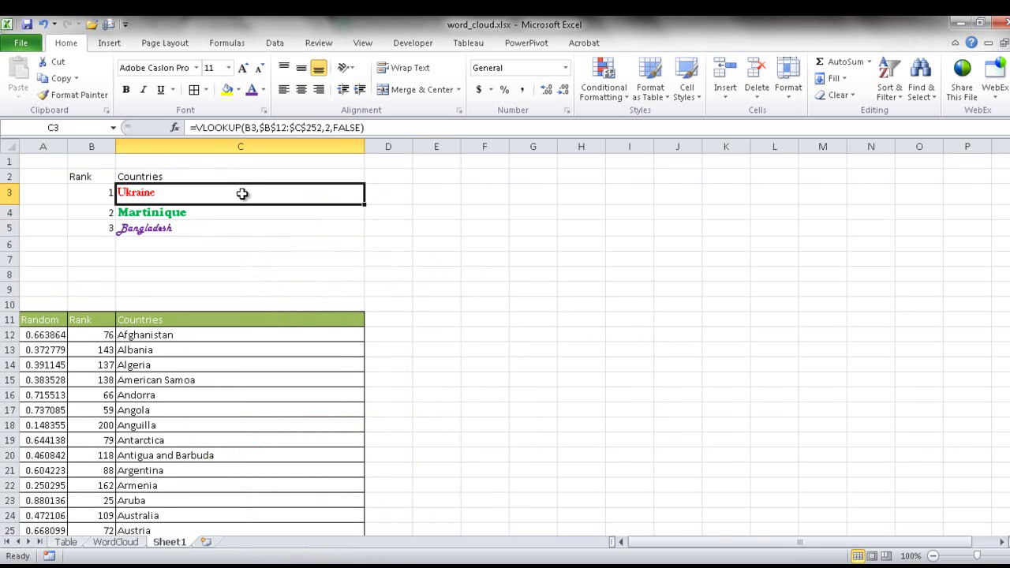
{"action": "left_click_drag", "start_coordinate": [230, 196], "coordinate": [230, 222]}
{"action": "left_click", "coordinate": [238, 90]}
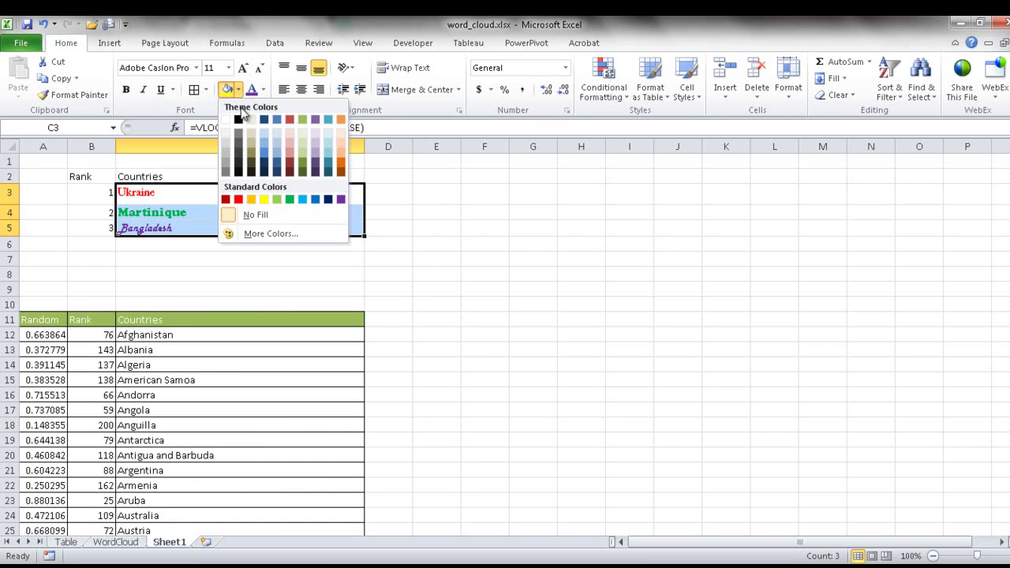
{"action": "left_click", "coordinate": [259, 216]}
{"action": "left_click", "coordinate": [406, 246]}
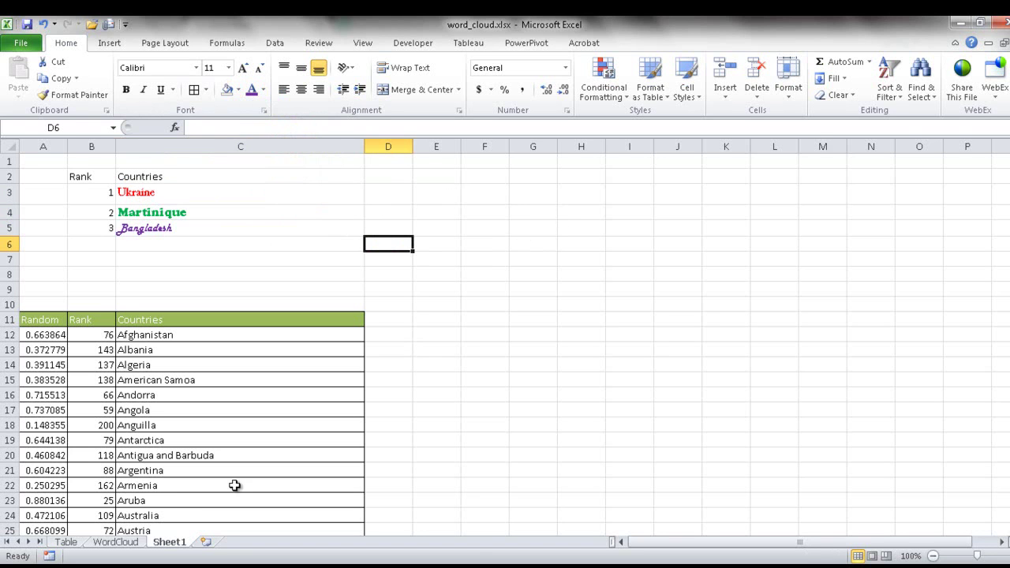
Examine the finished example on the WordCloud sheet, and return to Sheet1 to check the country cells C3 and C5.
{"action": "left_click", "coordinate": [118, 542]}
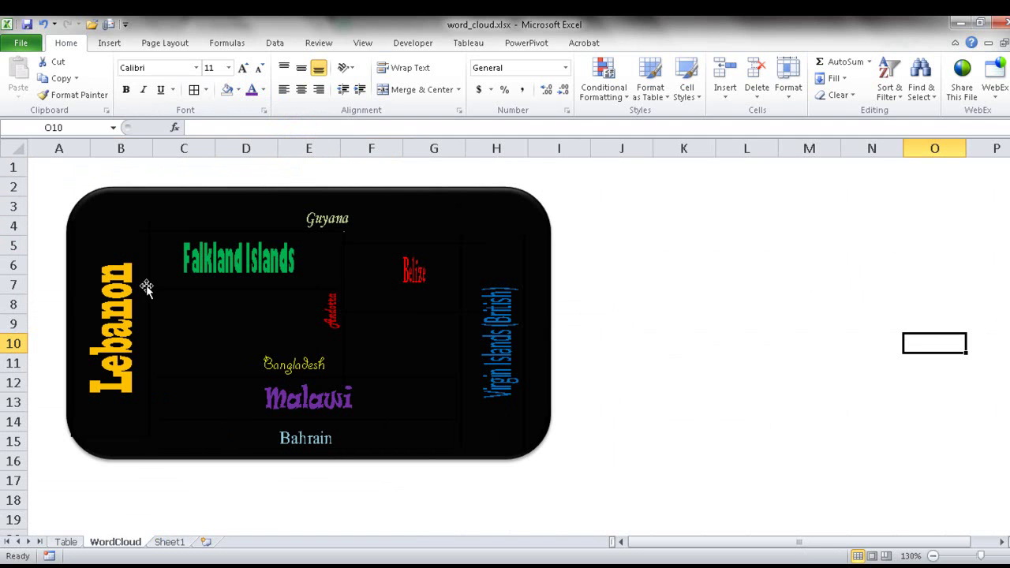
{"action": "left_click", "coordinate": [171, 543]}
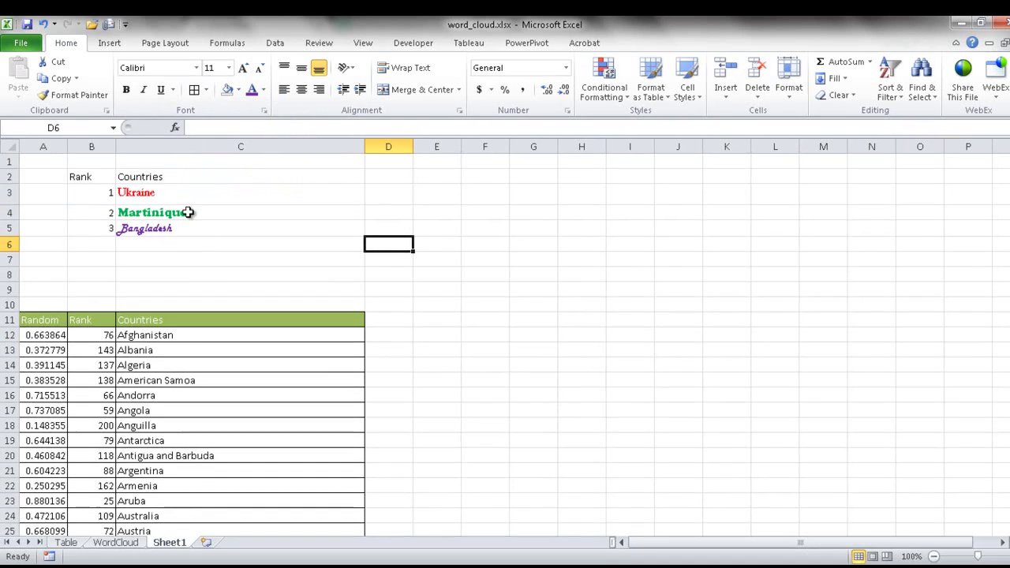
{"action": "left_click", "coordinate": [193, 188]}
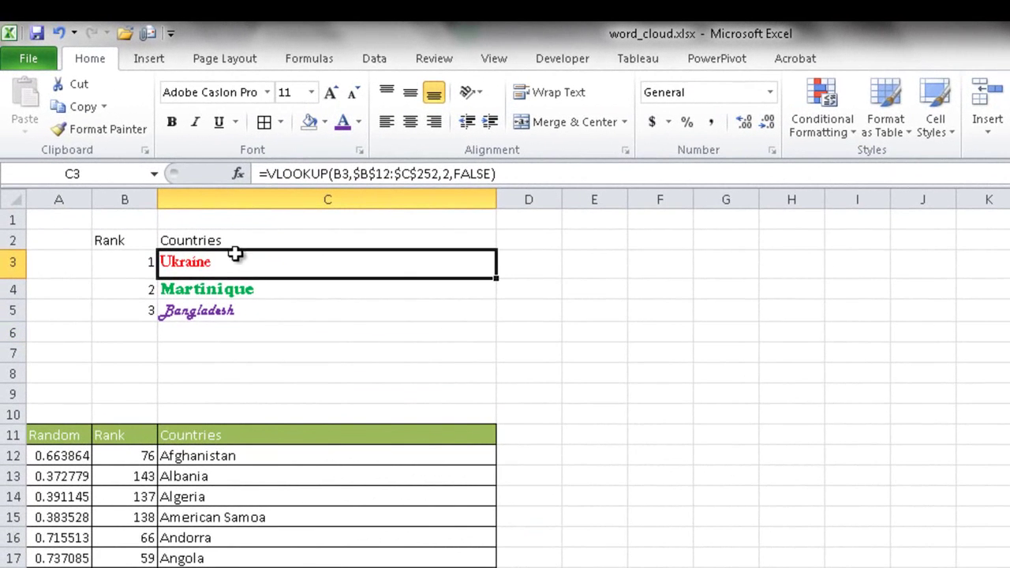
{"action": "left_click", "coordinate": [266, 308]}
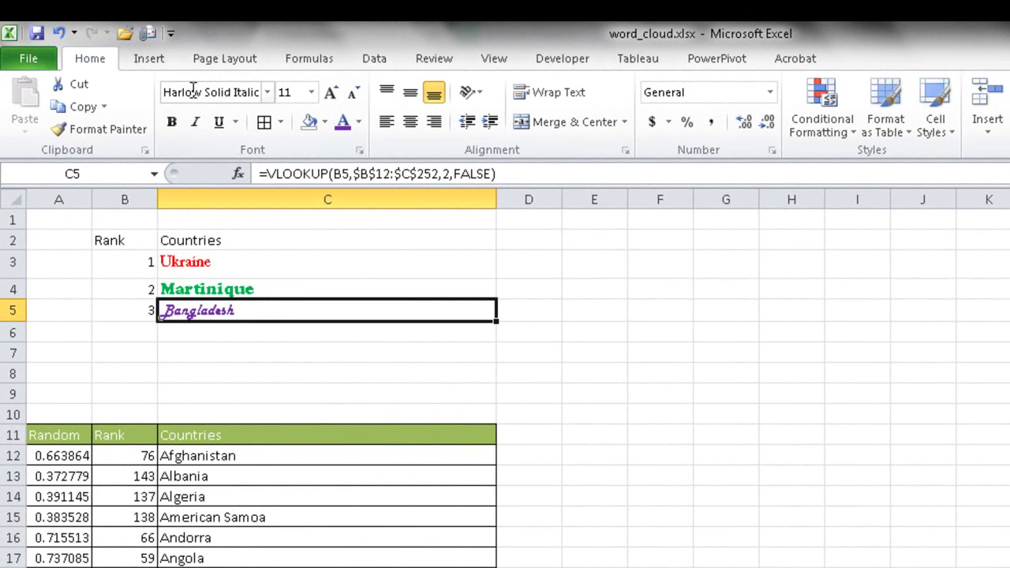
Draw a rounded rectangle from about G4 to N17 beside the country list and give it the solid black shape style.
{"action": "left_click", "coordinate": [155, 68]}
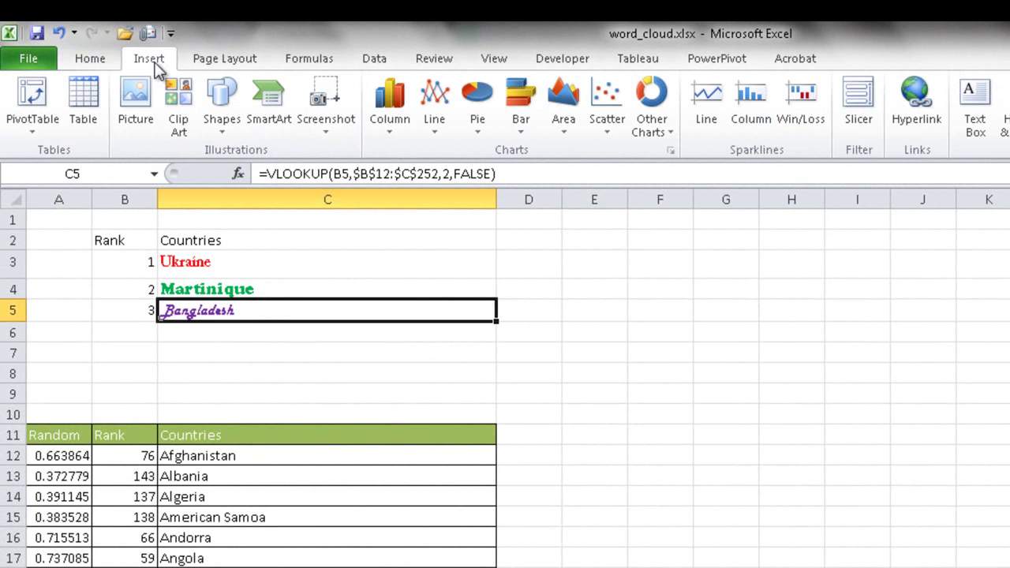
{"action": "left_click", "coordinate": [218, 130]}
{"action": "left_click", "coordinate": [316, 171]}
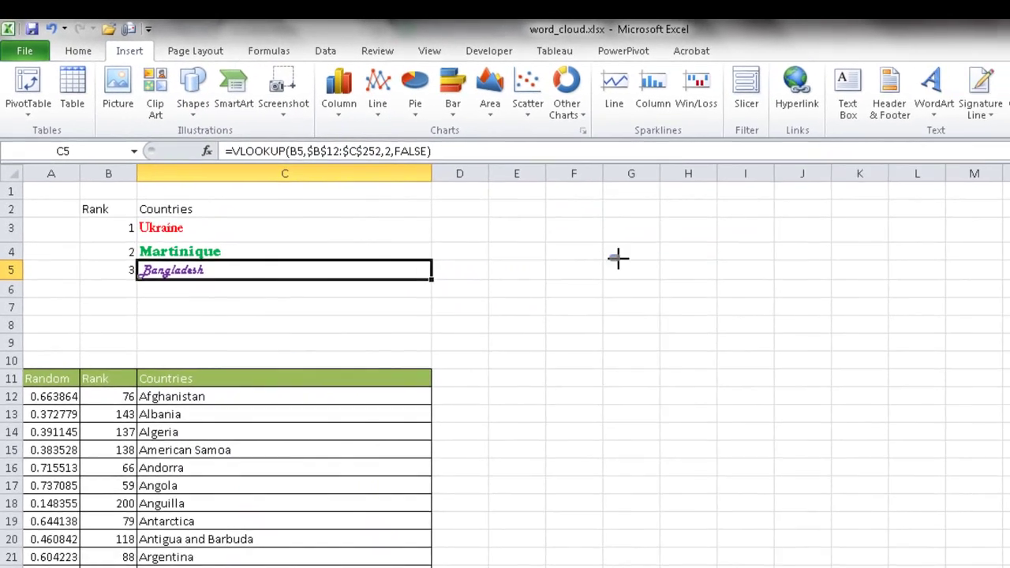
{"action": "left_click_drag", "start_coordinate": [618, 257], "coordinate": [1009, 495]}
{"action": "left_click_drag", "start_coordinate": [898, 438], "coordinate": [899, 438]}
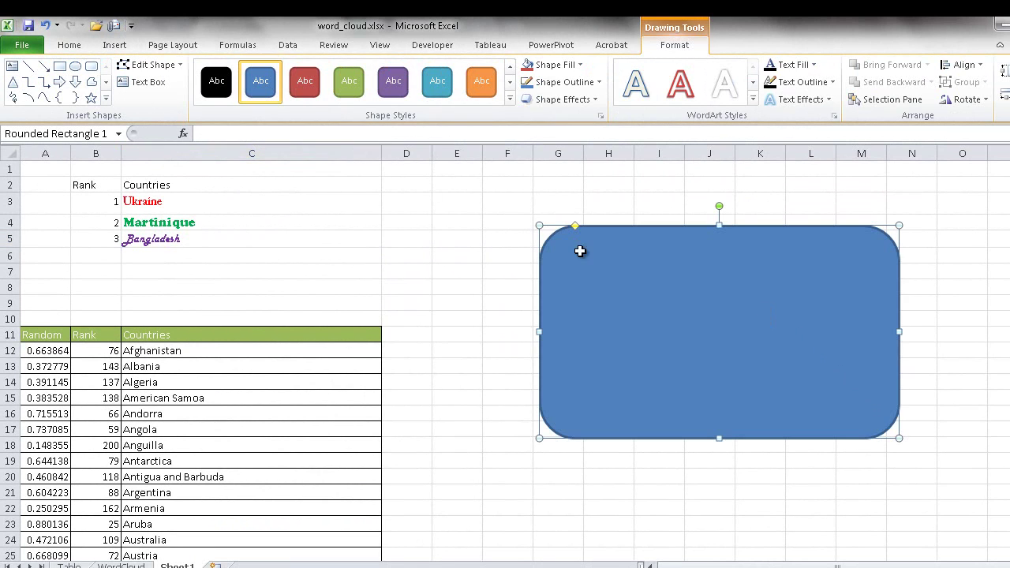
{"action": "left_click", "coordinate": [220, 88]}
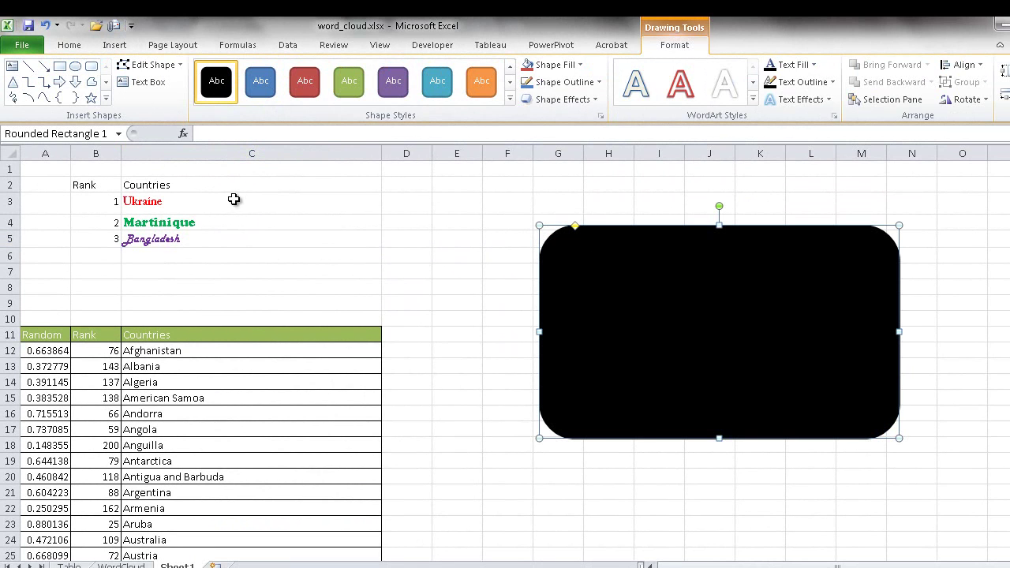
Apply outline and inside borders in the Automatic colour to the country cells C3:C5.
{"action": "left_click_drag", "start_coordinate": [233, 199], "coordinate": [231, 240]}
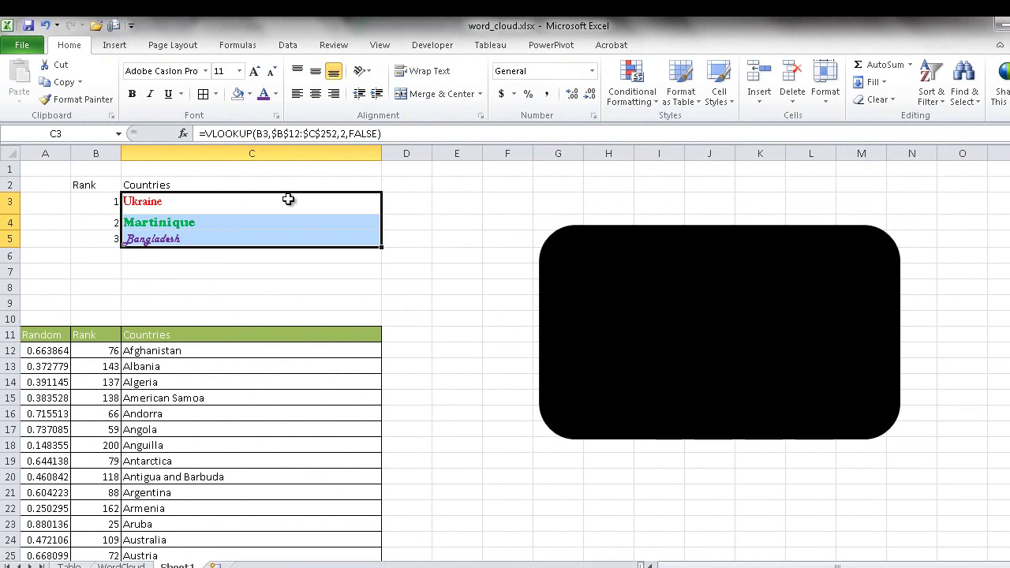
{"action": "left_click", "coordinate": [215, 96]}
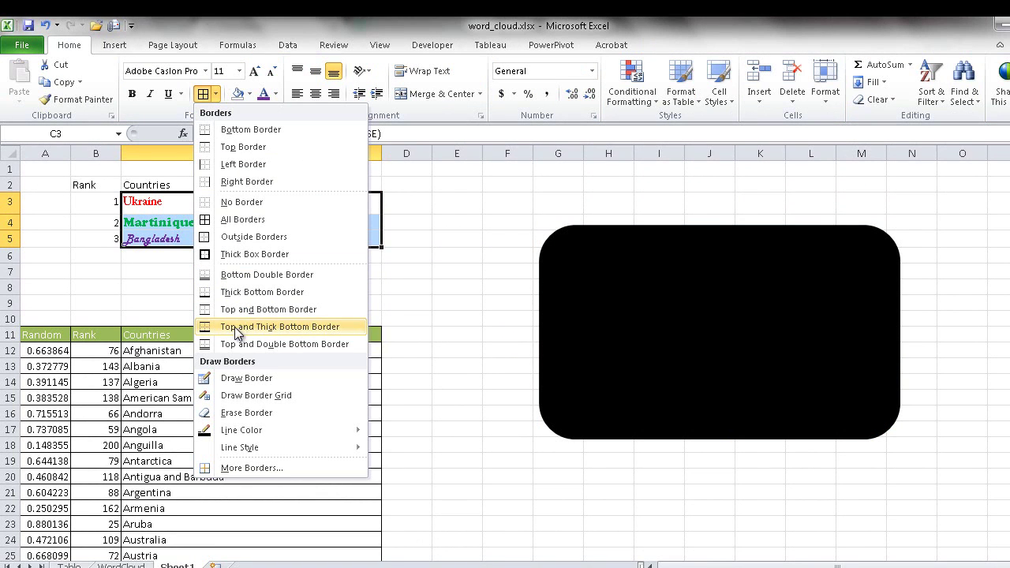
{"action": "left_click", "coordinate": [241, 466]}
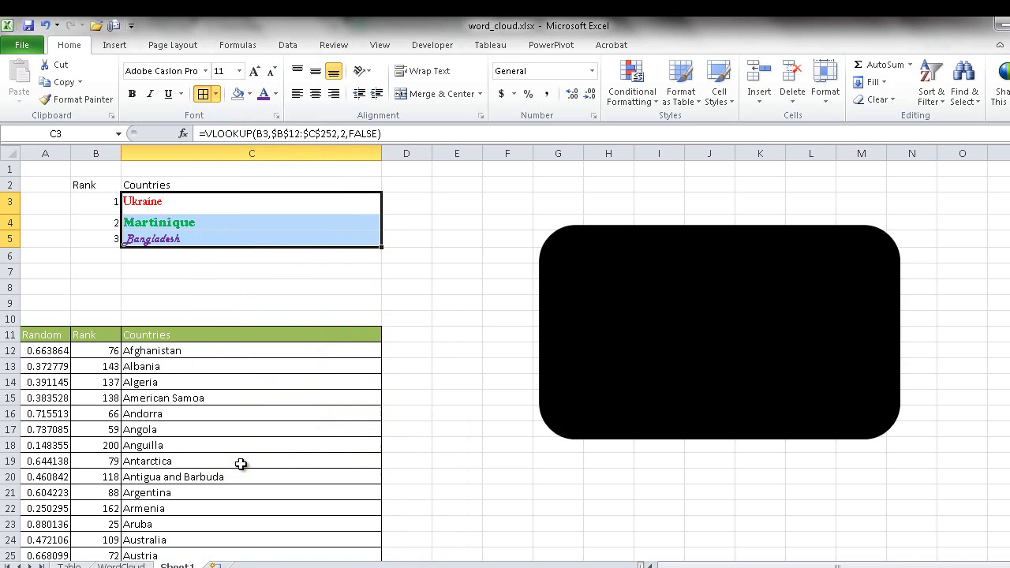
{"action": "left_click", "coordinate": [687, 376]}
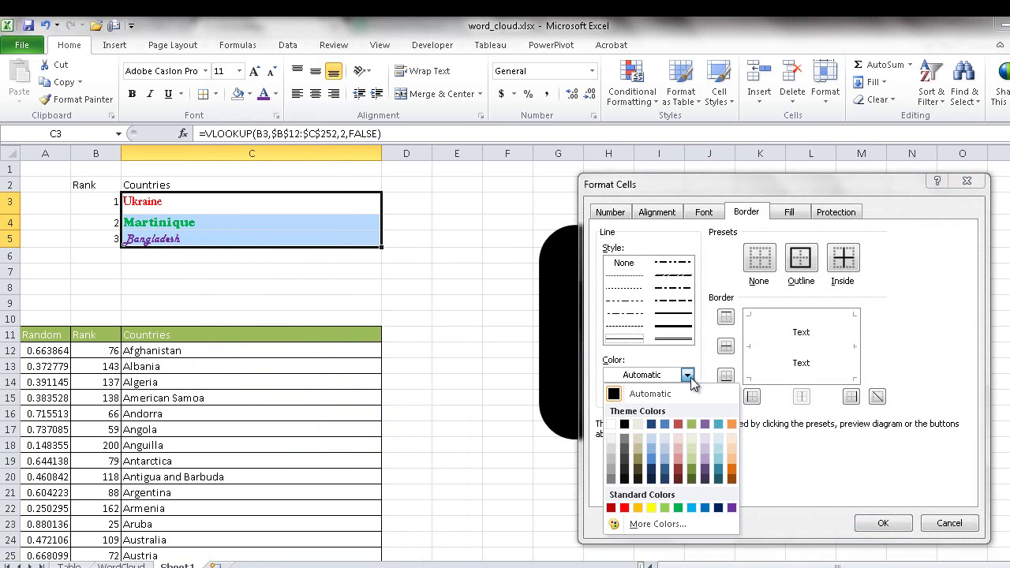
{"action": "left_click", "coordinate": [629, 398]}
{"action": "left_click", "coordinate": [801, 260]}
{"action": "left_click", "coordinate": [841, 264]}
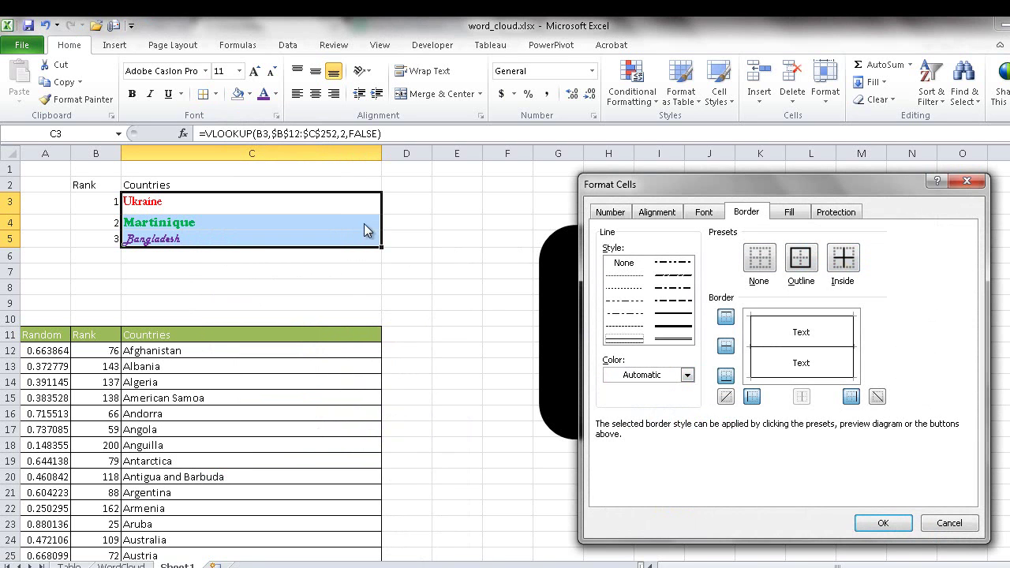
{"action": "left_click", "coordinate": [880, 524]}
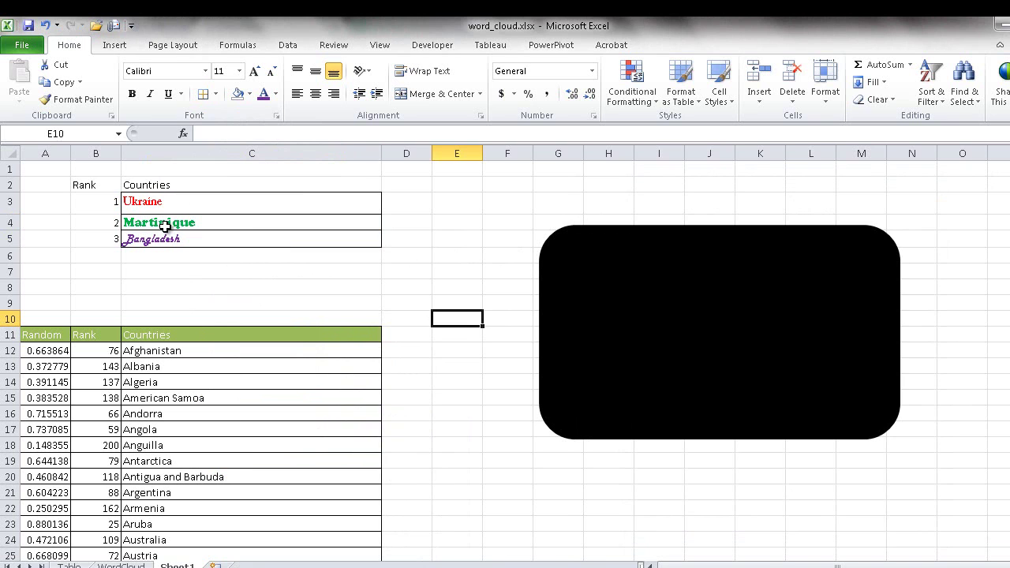
Copy the first country cell C3, paste it as a linked picture and place it over the upper part of the black rounded rectangle.
{"action": "left_click", "coordinate": [209, 205]}
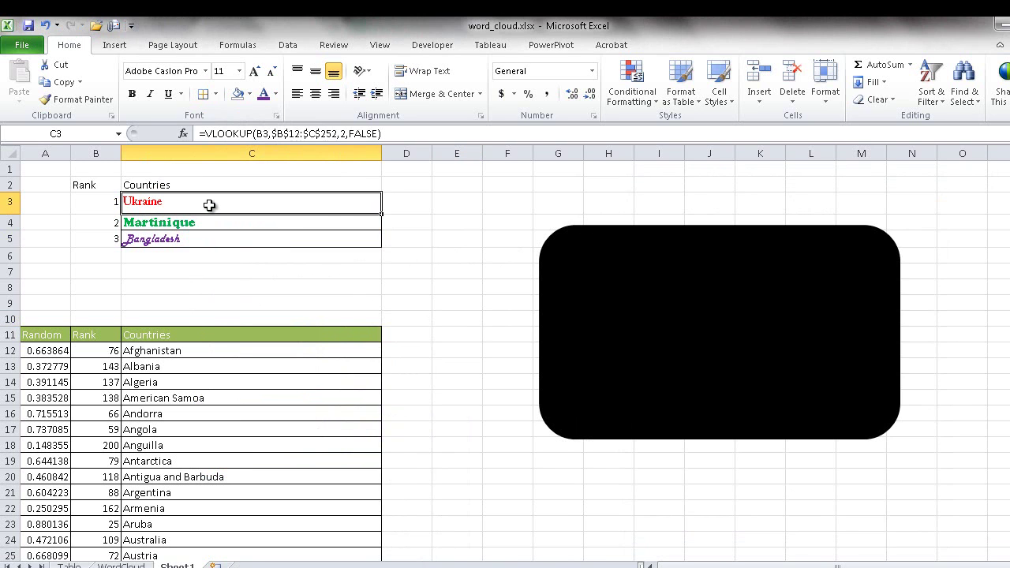
{"action": "key", "text": "ctrl+c"}
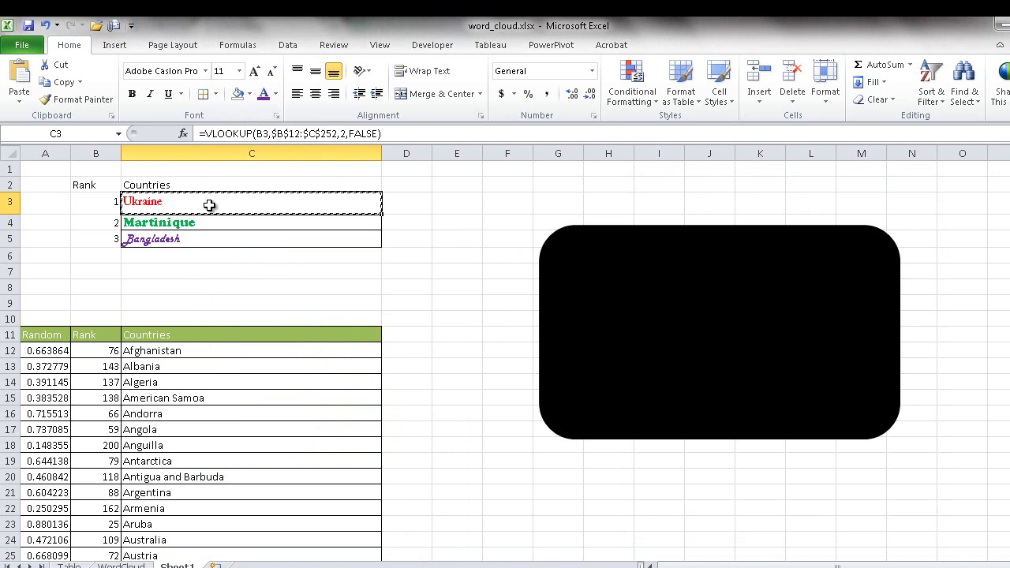
{"action": "left_click", "coordinate": [513, 261]}
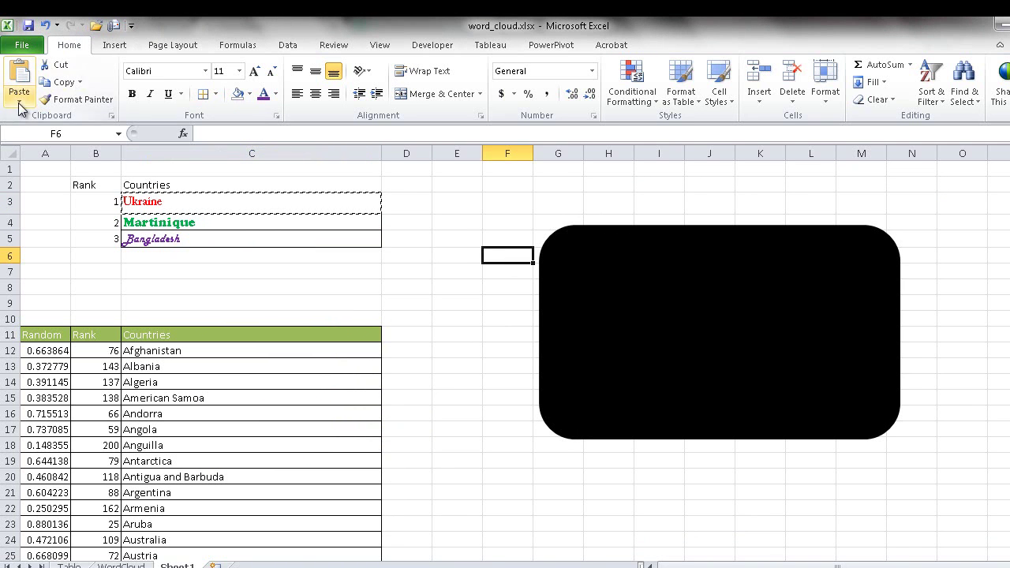
{"action": "left_click", "coordinate": [20, 103]}
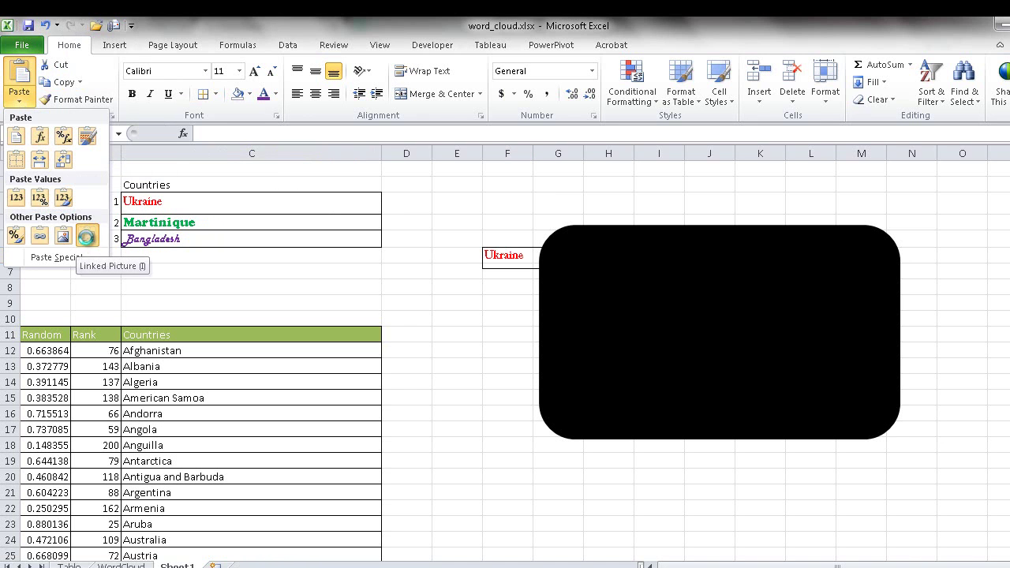
{"action": "left_click", "coordinate": [87, 237]}
{"action": "left_click_drag", "start_coordinate": [526, 272], "coordinate": [629, 275]}
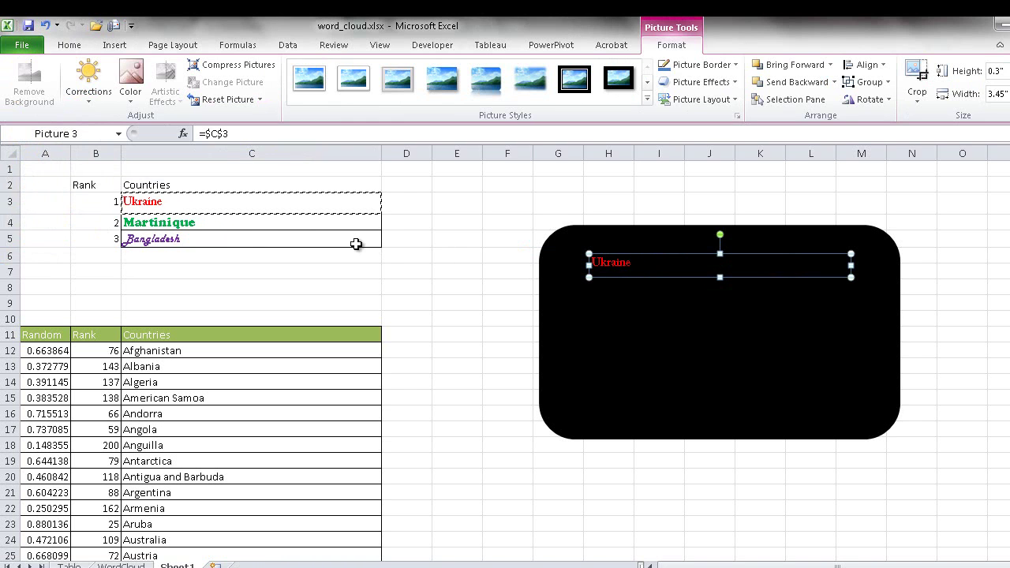
Centre the country names in C3:C5 horizontally and stretch the linked picture of C3 taller.
{"action": "left_click_drag", "start_coordinate": [205, 207], "coordinate": [199, 236]}
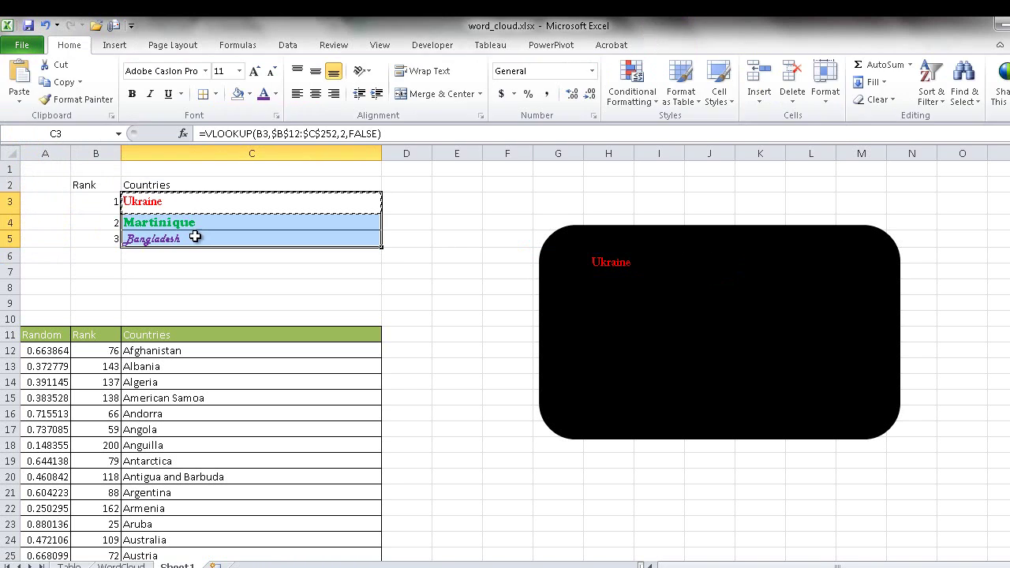
{"action": "left_click", "coordinate": [315, 93]}
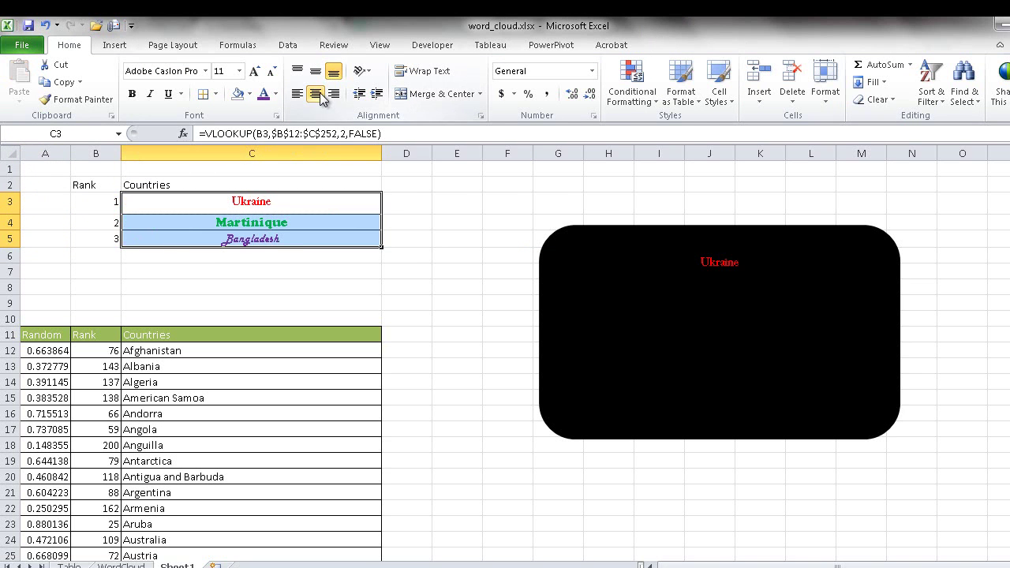
{"action": "left_click", "coordinate": [695, 258]}
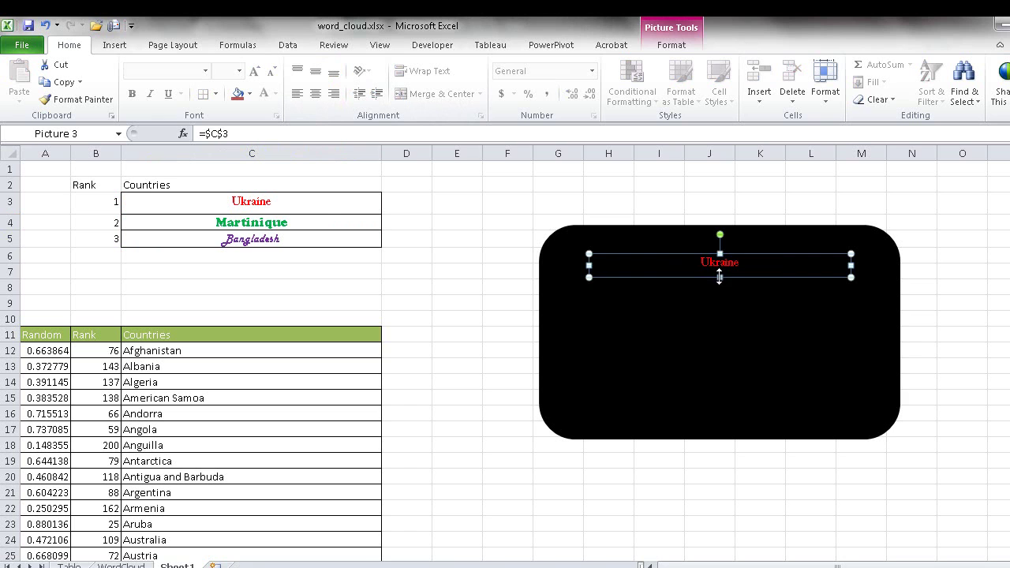
{"action": "left_click_drag", "start_coordinate": [718, 277], "coordinate": [720, 316]}
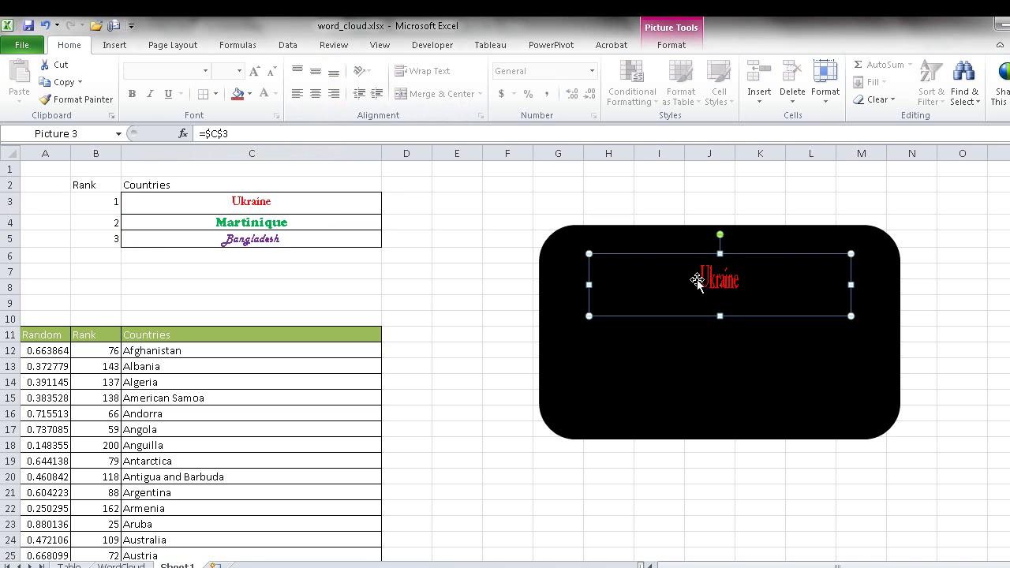
Try the linked picture of C3 narrowed, rotated to read vertically and placed near the black shape's left edge.
{"action": "left_click_drag", "start_coordinate": [836, 284], "coordinate": [767, 285]}
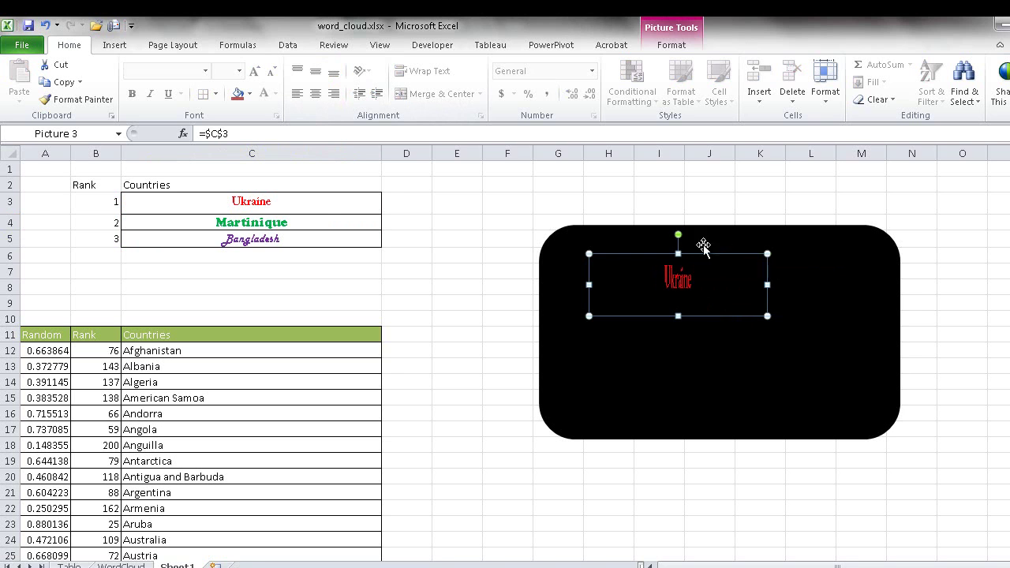
{"action": "left_click_drag", "start_coordinate": [677, 235], "coordinate": [581, 298]}
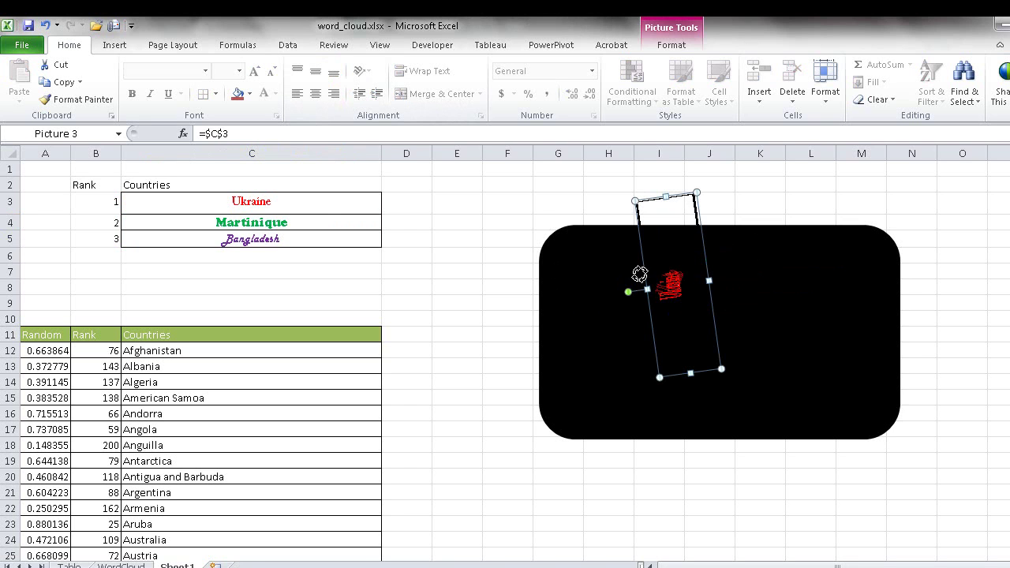
{"action": "left_click_drag", "start_coordinate": [633, 287], "coordinate": [629, 285]}
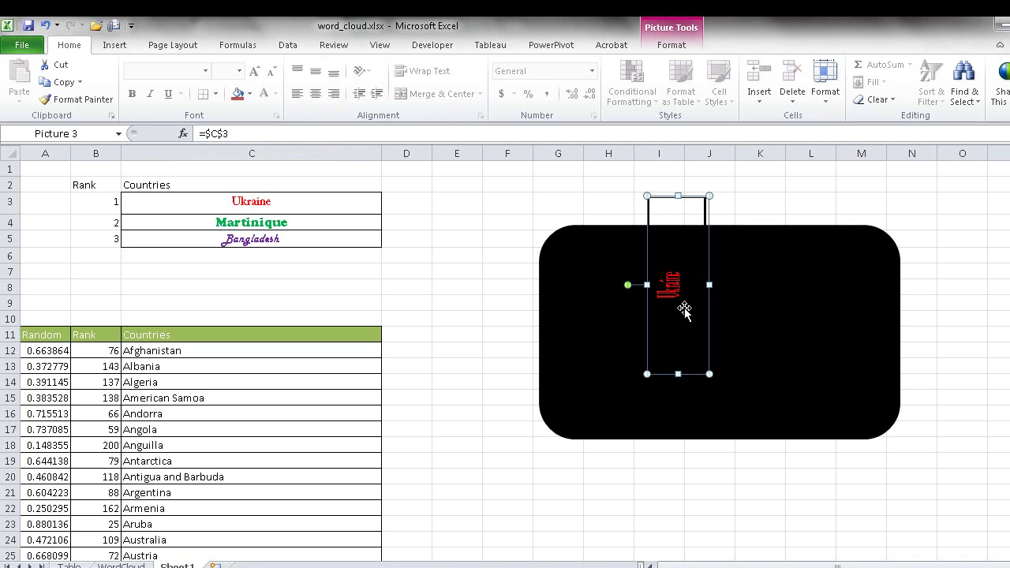
{"action": "left_click_drag", "start_coordinate": [678, 196], "coordinate": [677, 239]}
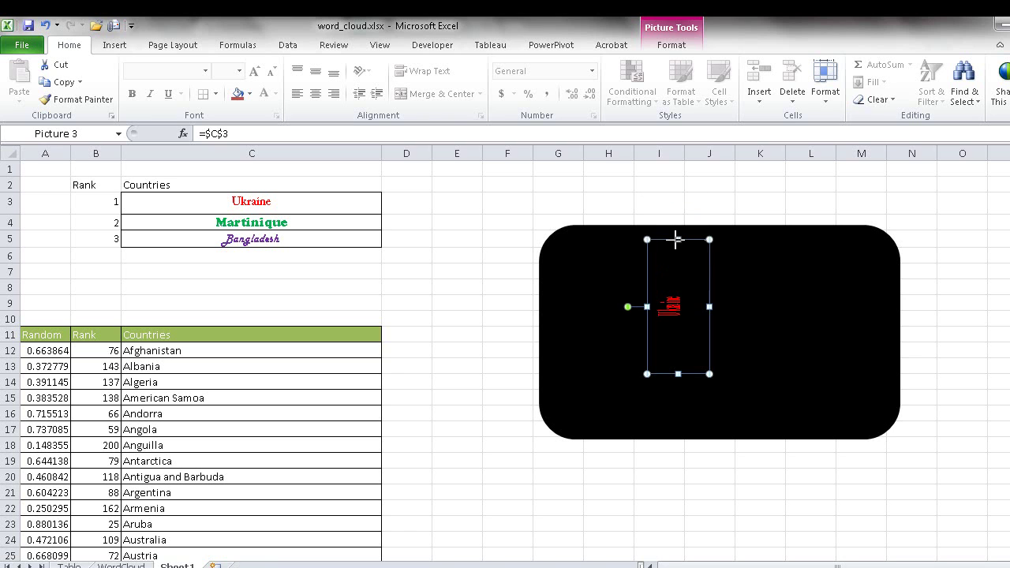
{"action": "left_click_drag", "start_coordinate": [708, 294], "coordinate": [633, 328]}
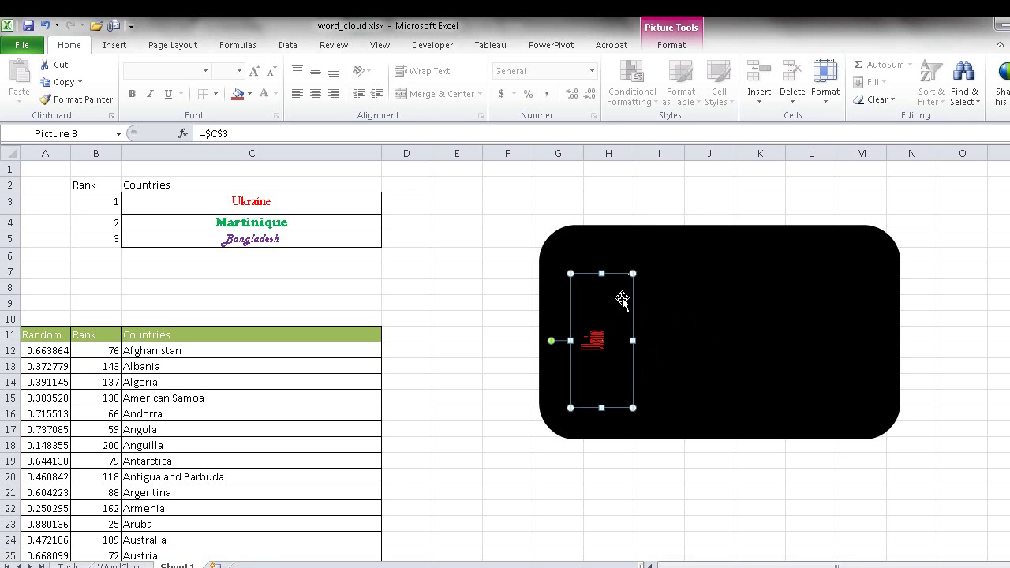
Rotate the linked picture of C3 back to horizontal and widen it across the upper part of the black shape.
{"action": "left_click_drag", "start_coordinate": [550, 344], "coordinate": [667, 255]}
{"action": "left_click_drag", "start_coordinate": [704, 285], "coordinate": [852, 286]}
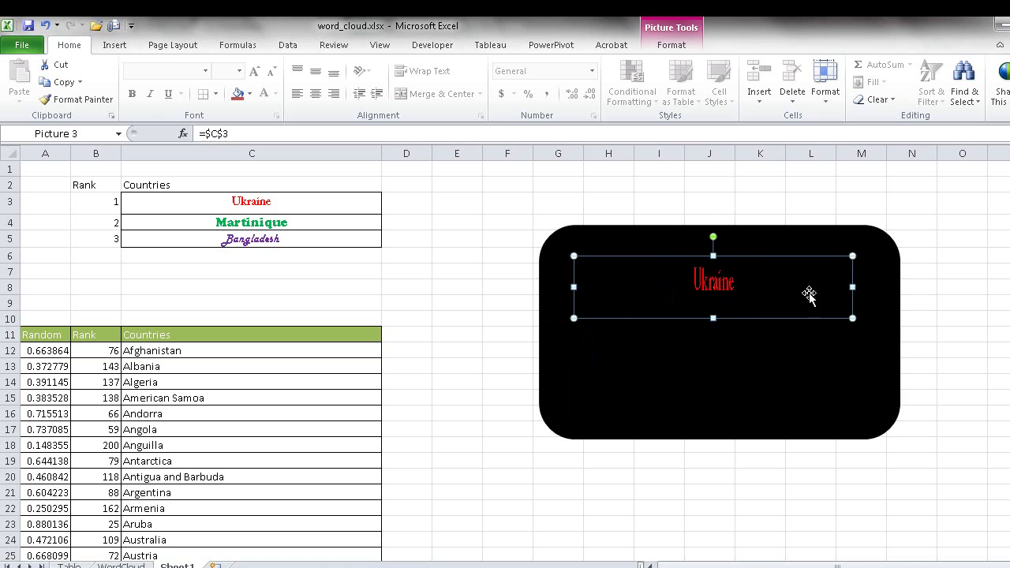
Paste C4 as a linked picture, enlarge it to about 3.94" wide and place it below the first country on the black shape.
{"action": "left_click", "coordinate": [302, 224]}
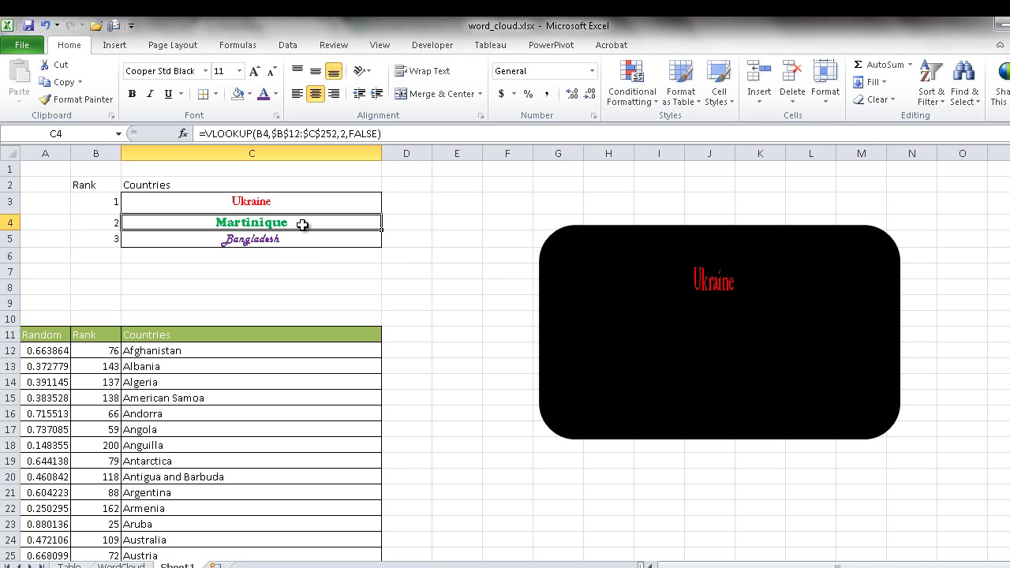
{"action": "key", "text": "ctrl+c"}
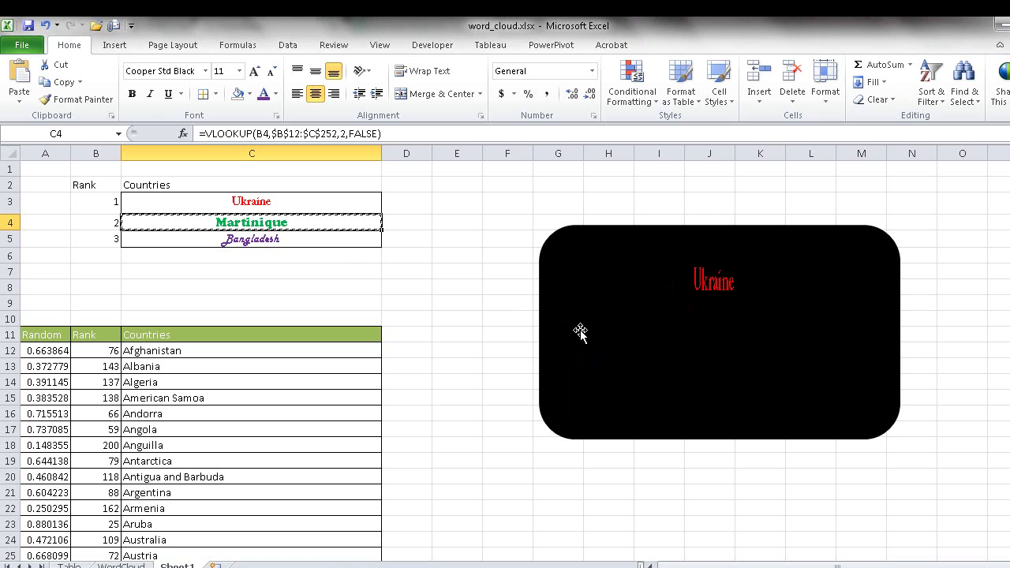
{"action": "left_click", "coordinate": [527, 326]}
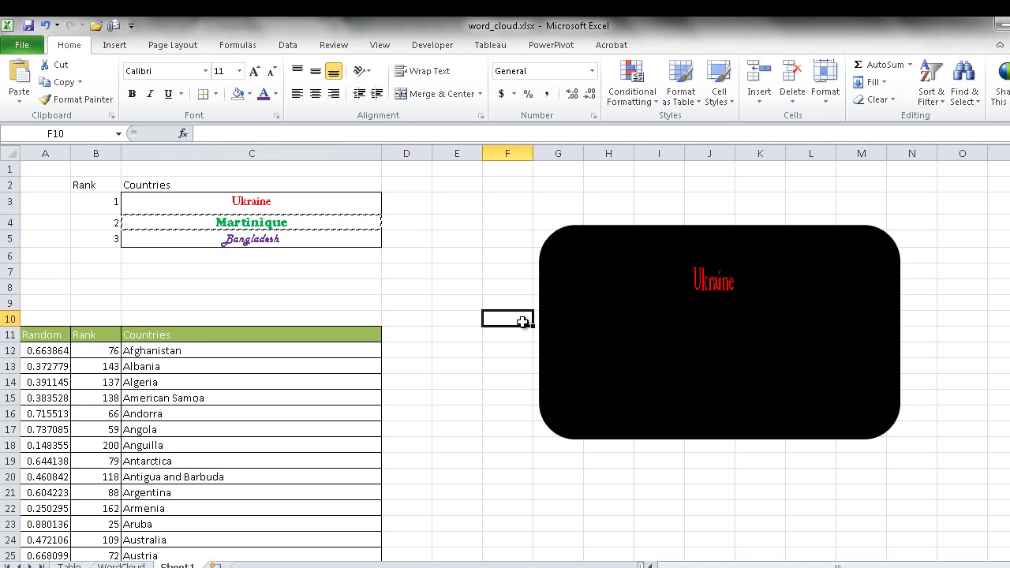
{"action": "key", "text": "ctrl+v"}
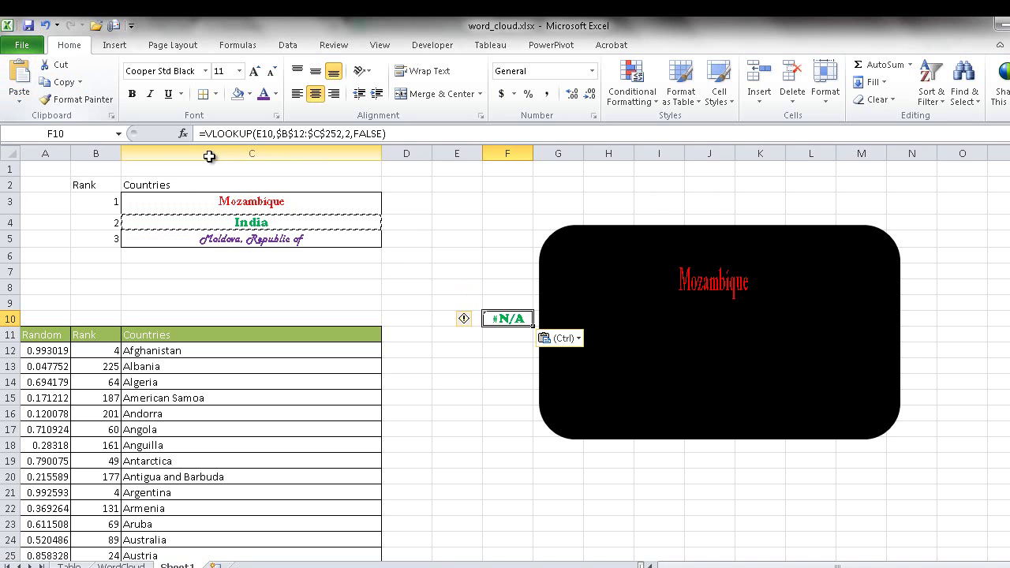
{"action": "left_click", "coordinate": [578, 339]}
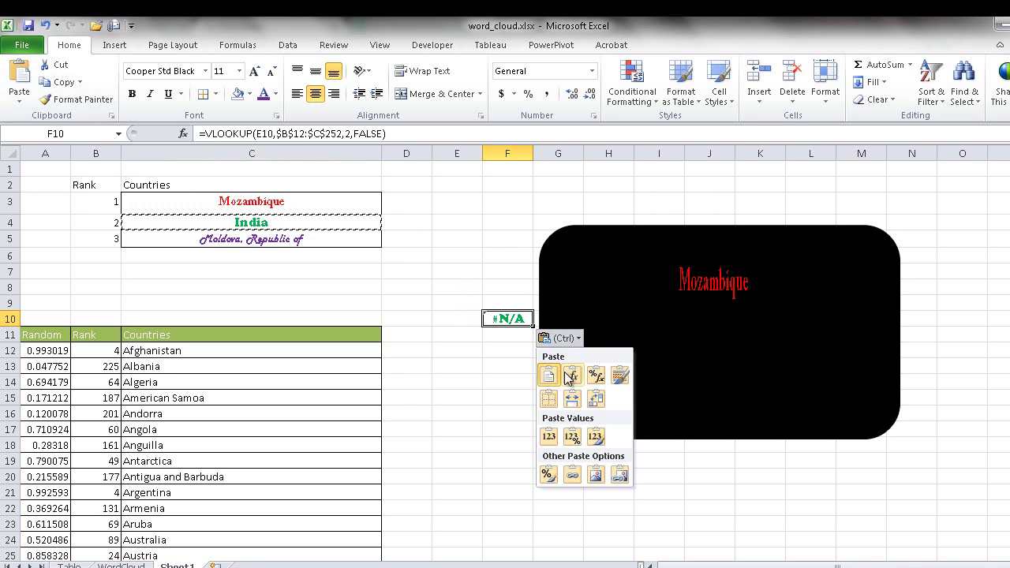
{"action": "left_click", "coordinate": [620, 476]}
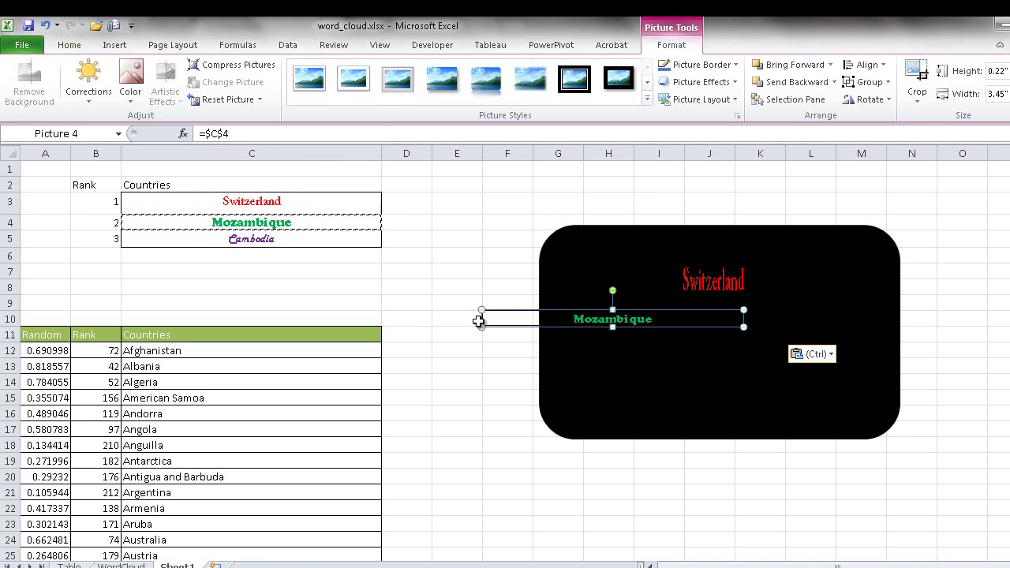
{"action": "left_click_drag", "start_coordinate": [482, 326], "coordinate": [458, 323]}
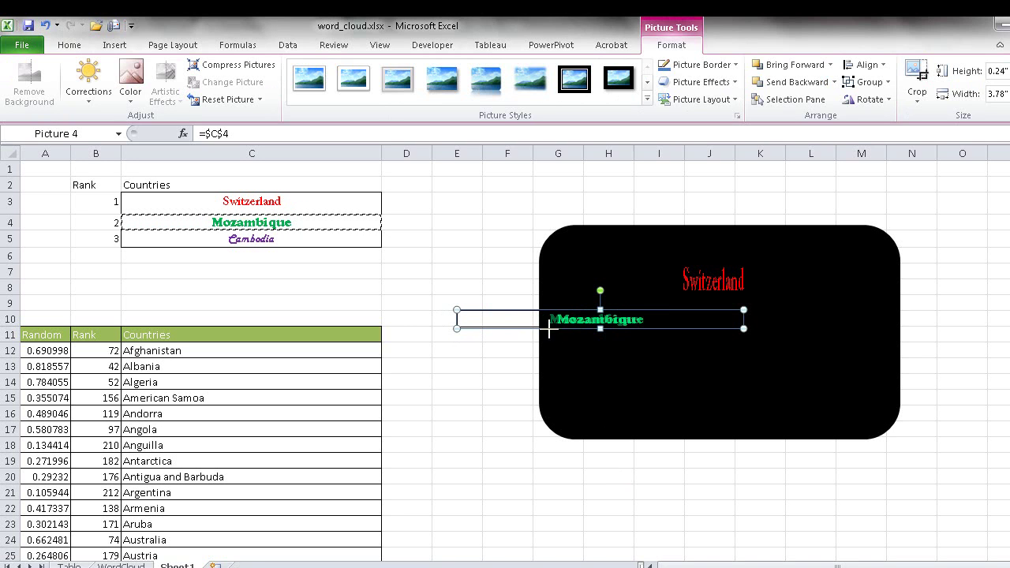
{"action": "left_click_drag", "start_coordinate": [649, 312], "coordinate": [767, 335]}
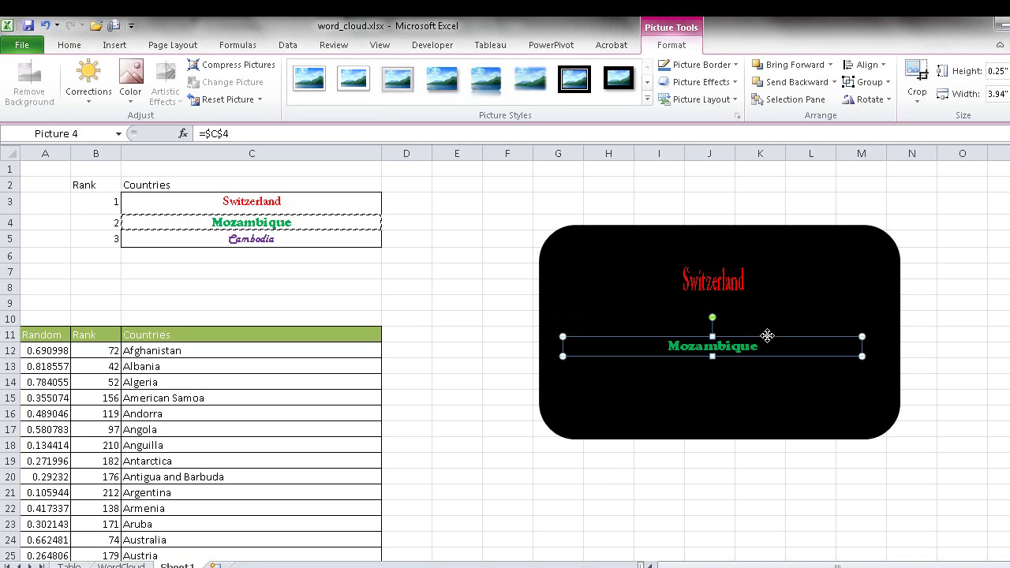
Paste the third country cell C5 as a linked picture on the black shape and rotate it to read vertically upward.
{"action": "left_click", "coordinate": [292, 242]}
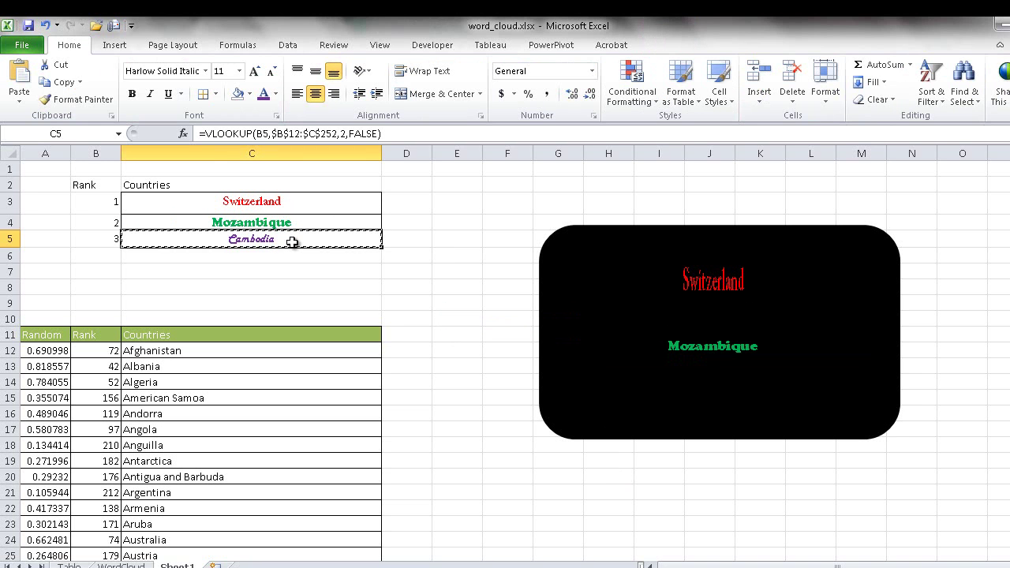
{"action": "left_click", "coordinate": [520, 381]}
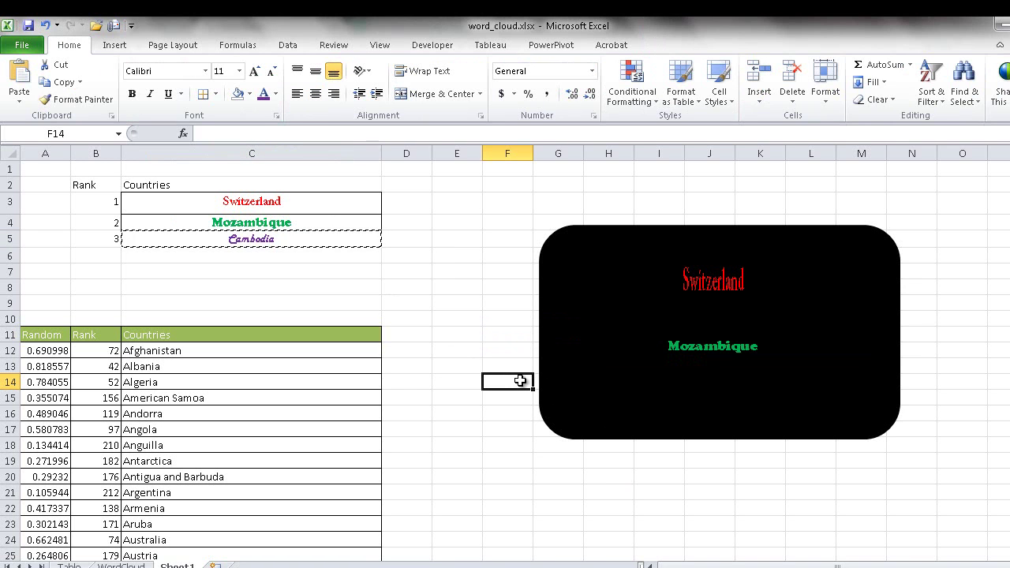
{"action": "left_click", "coordinate": [20, 95]}
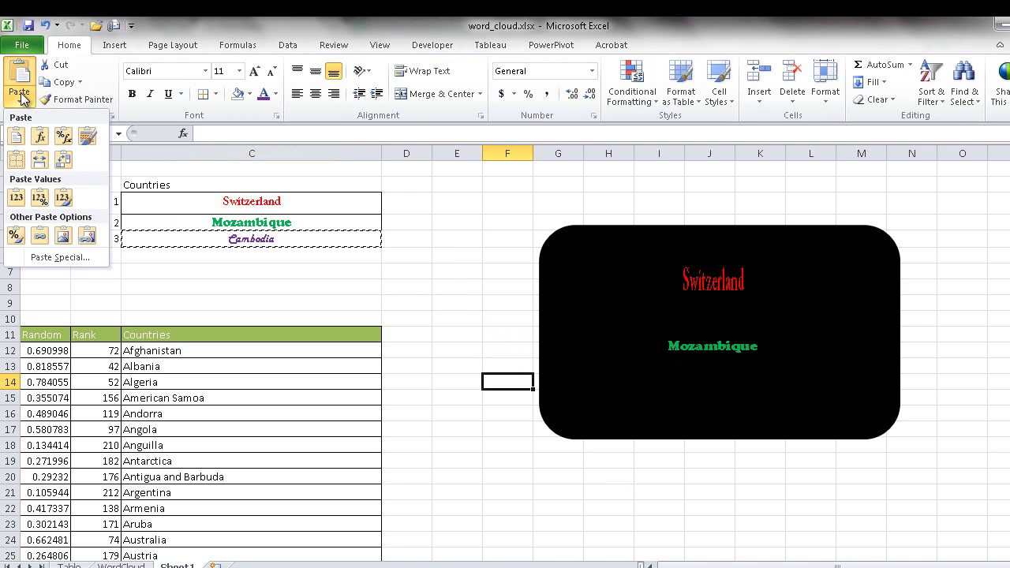
{"action": "left_click", "coordinate": [88, 237]}
{"action": "left_click_drag", "start_coordinate": [534, 377], "coordinate": [633, 386]}
{"action": "left_click_drag", "start_coordinate": [714, 357], "coordinate": [684, 390]}
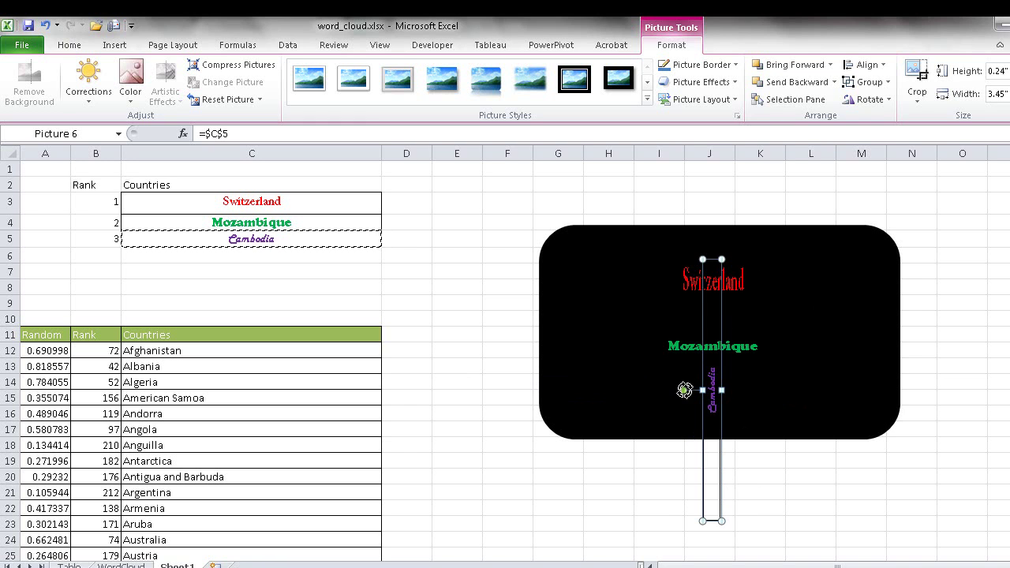
Move the vertical linked picture of C5 near the black shape's right edge and shorten it to about 2.7" long.
{"action": "left_click_drag", "start_coordinate": [713, 259], "coordinate": [715, 282]}
{"action": "left_click_drag", "start_coordinate": [723, 371], "coordinate": [852, 297]}
{"action": "left_click", "coordinate": [898, 239]}
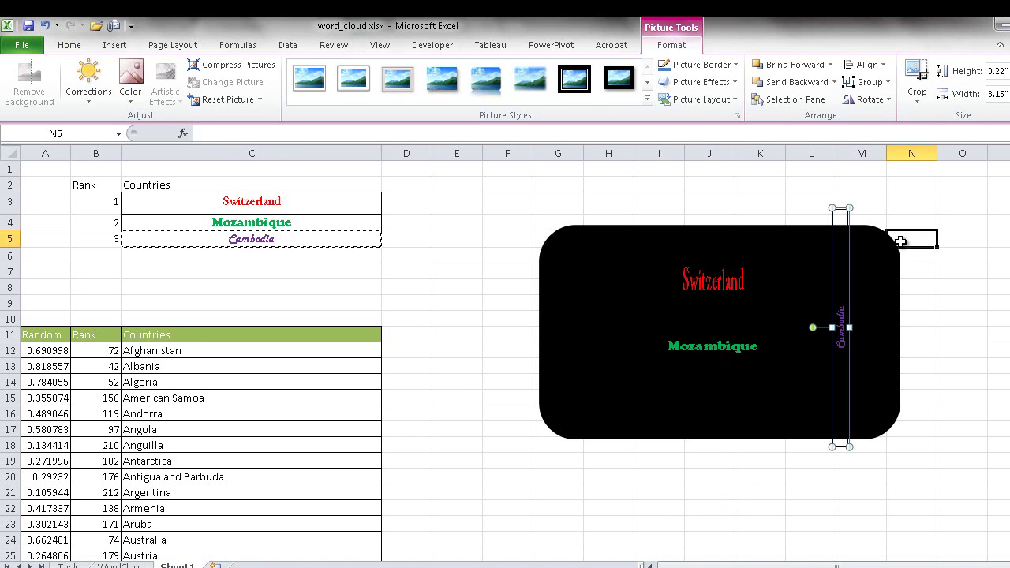
{"action": "left_click", "coordinate": [844, 219]}
{"action": "left_click_drag", "start_coordinate": [846, 206], "coordinate": [846, 237]}
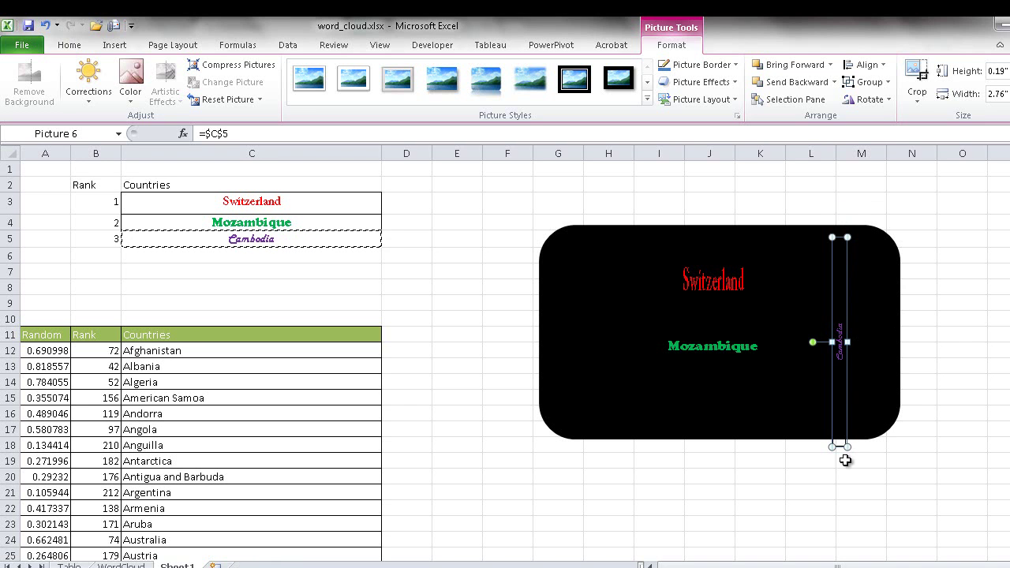
{"action": "left_click_drag", "start_coordinate": [846, 447], "coordinate": [846, 426]}
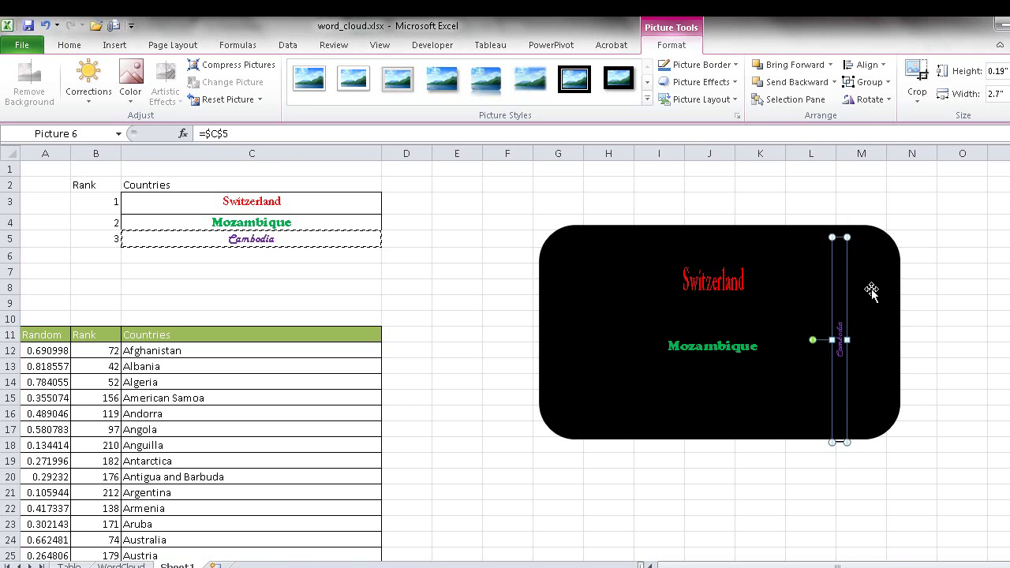
Try stretching the vertical linked picture of C5 to about 0.72" in height and undo that resize.
{"action": "left_click", "coordinate": [648, 318]}
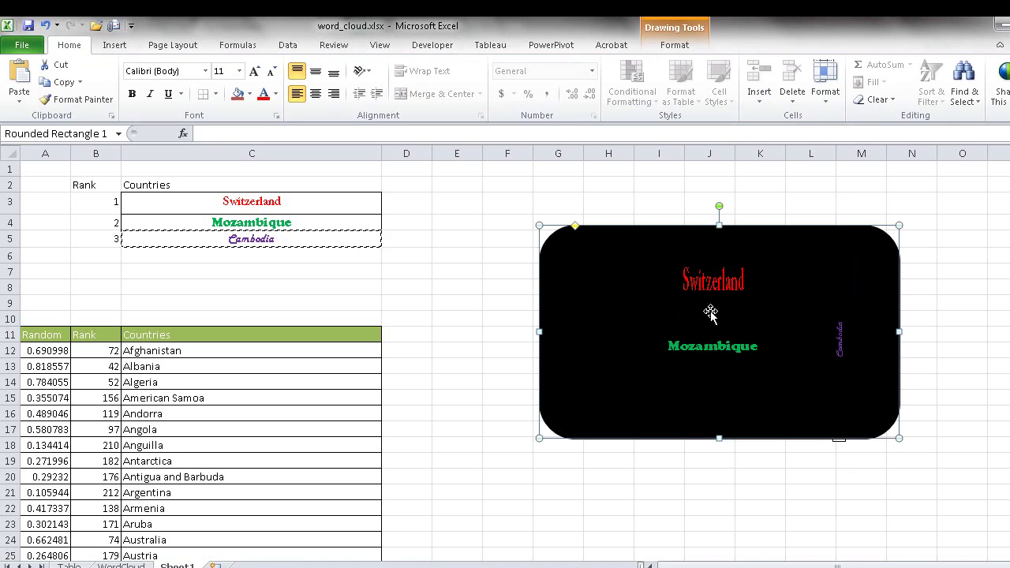
{"action": "left_click", "coordinate": [841, 320]}
{"action": "double_click", "coordinate": [841, 319]}
{"action": "left_click_drag", "start_coordinate": [832, 340], "coordinate": [792, 340]}
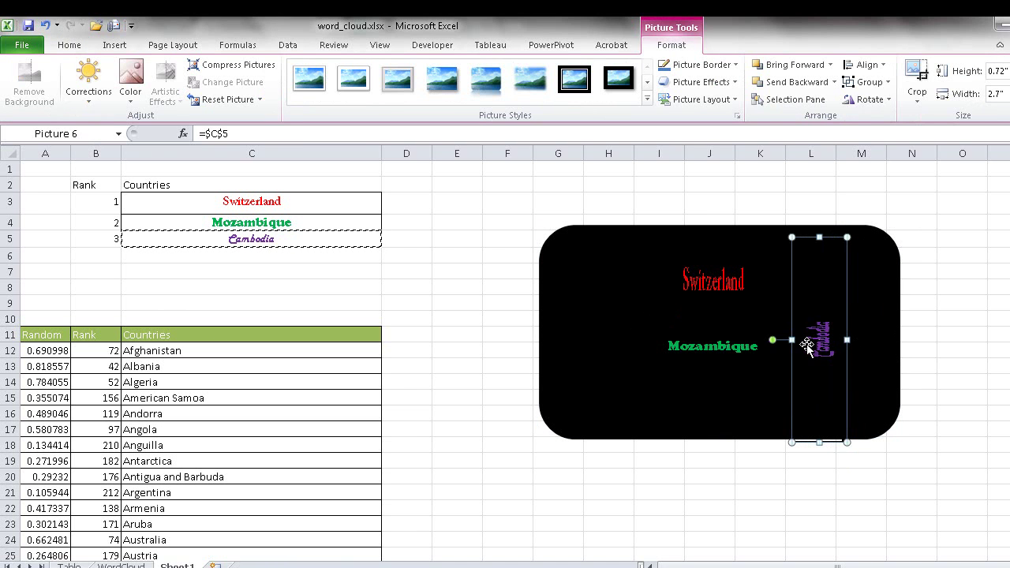
{"action": "key", "text": "ctrl+z"}
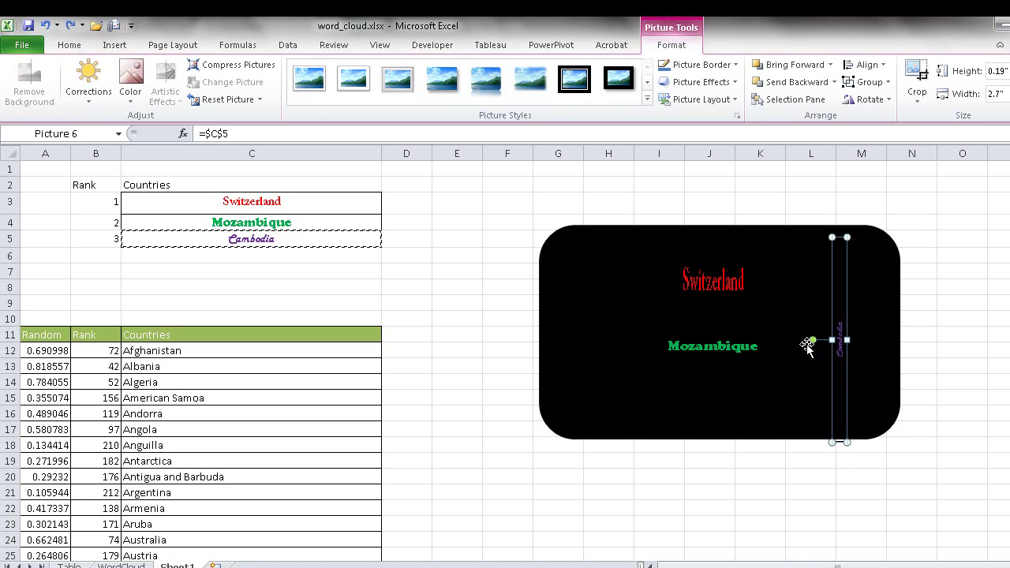
Increase the font size of the country cells C3:C5 to 14.
{"action": "left_click_drag", "start_coordinate": [314, 207], "coordinate": [313, 234]}
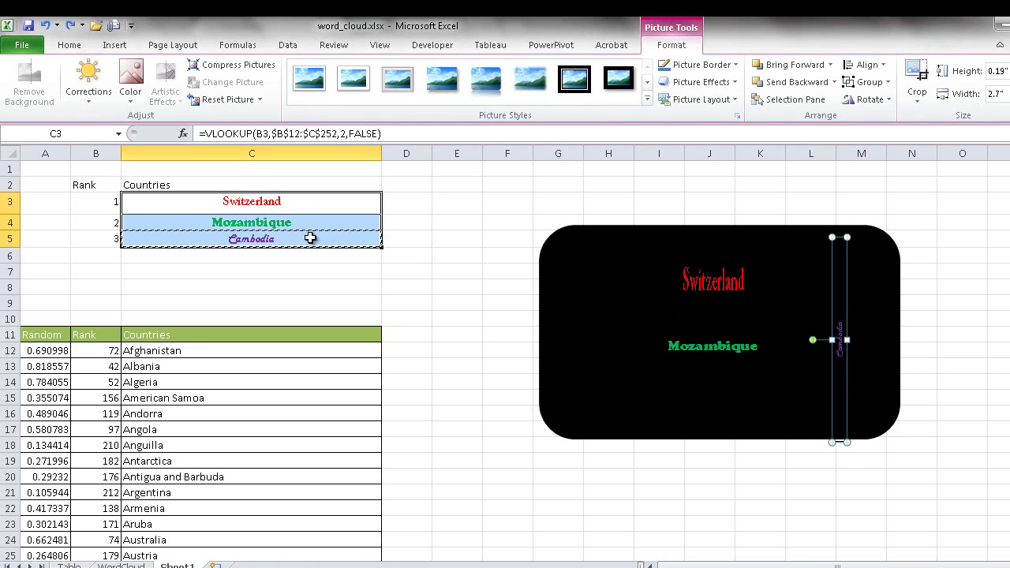
{"action": "left_click", "coordinate": [254, 72]}
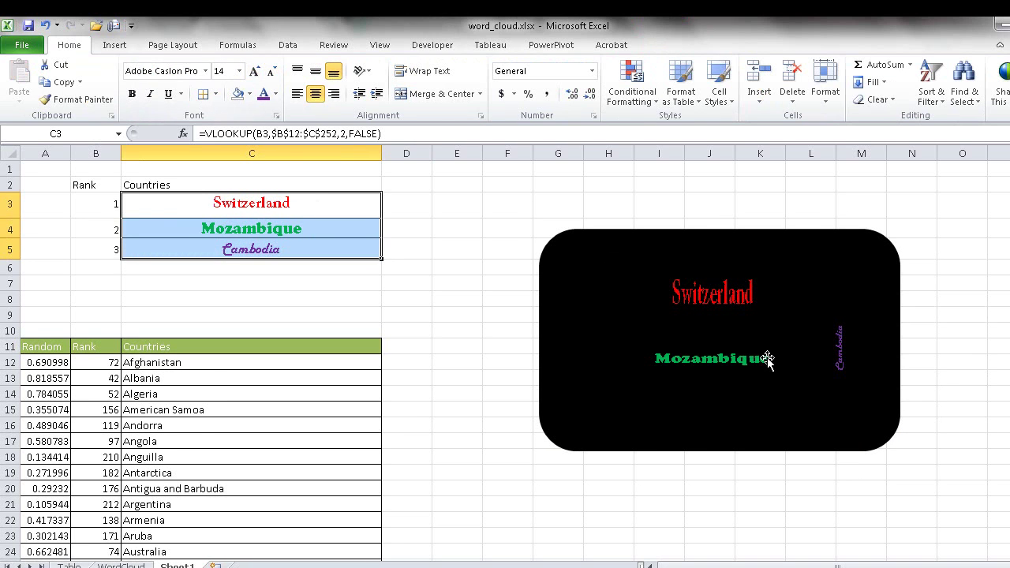
Recalculate the workbook repeatedly to draw new random countries into C3:C5 and their linked pictures.
{"action": "left_click", "coordinate": [769, 359]}
{"action": "left_click", "coordinate": [837, 345]}
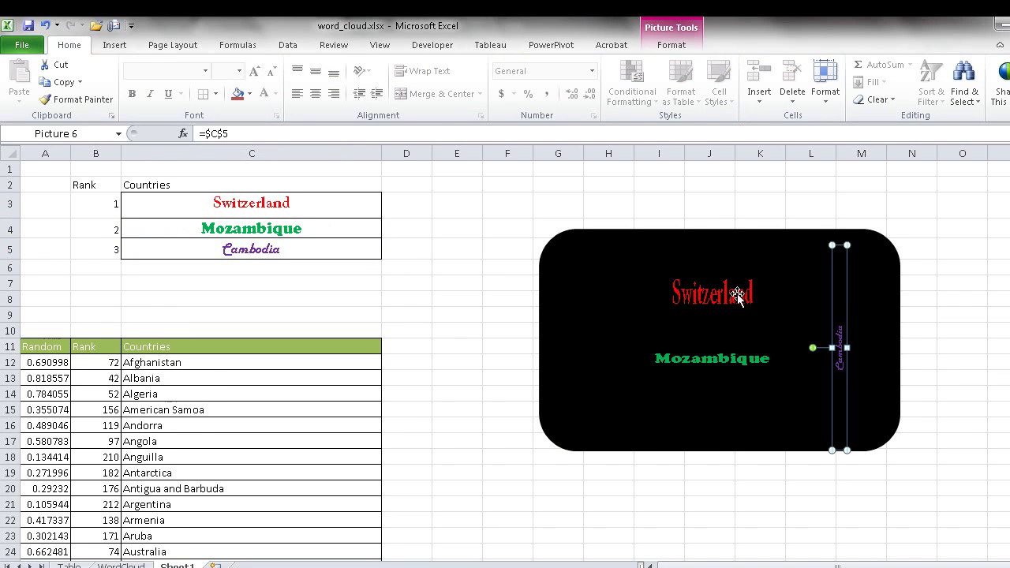
{"action": "left_click", "coordinate": [241, 48]}
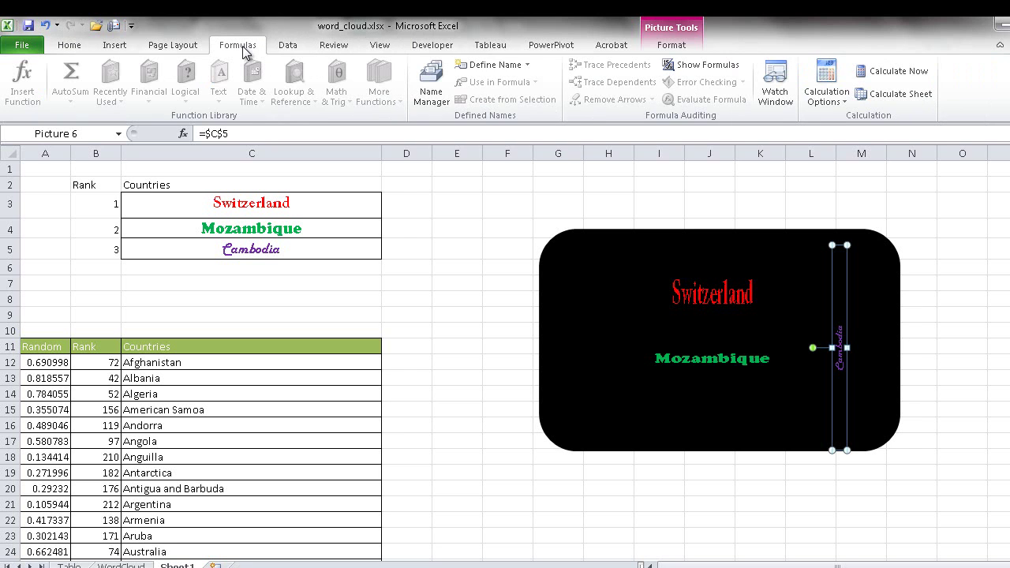
{"action": "left_click", "coordinate": [887, 73]}
{"action": "left_click", "coordinate": [888, 72]}
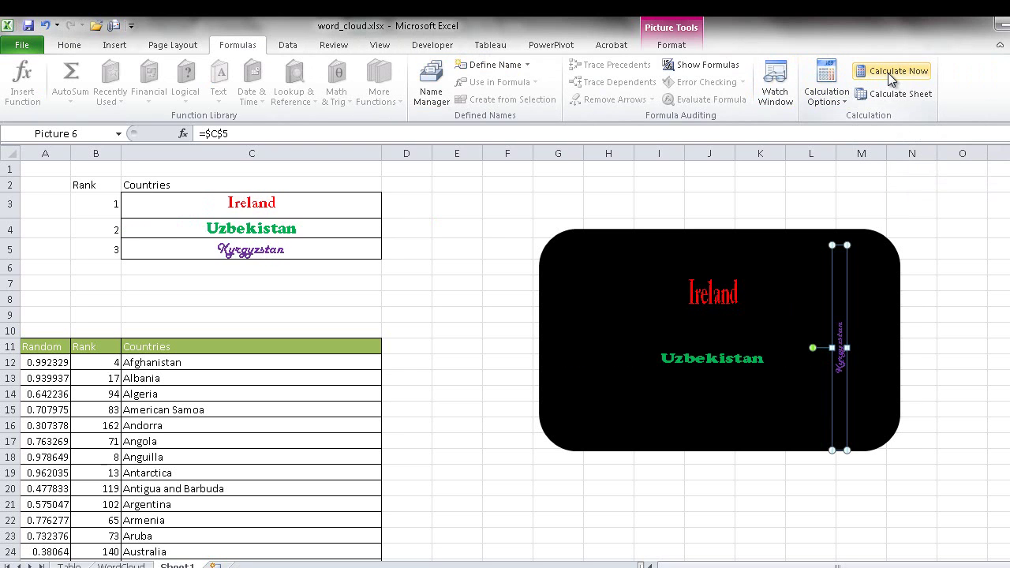
{"action": "left_click", "coordinate": [887, 73]}
{"action": "left_click", "coordinate": [887, 73]}
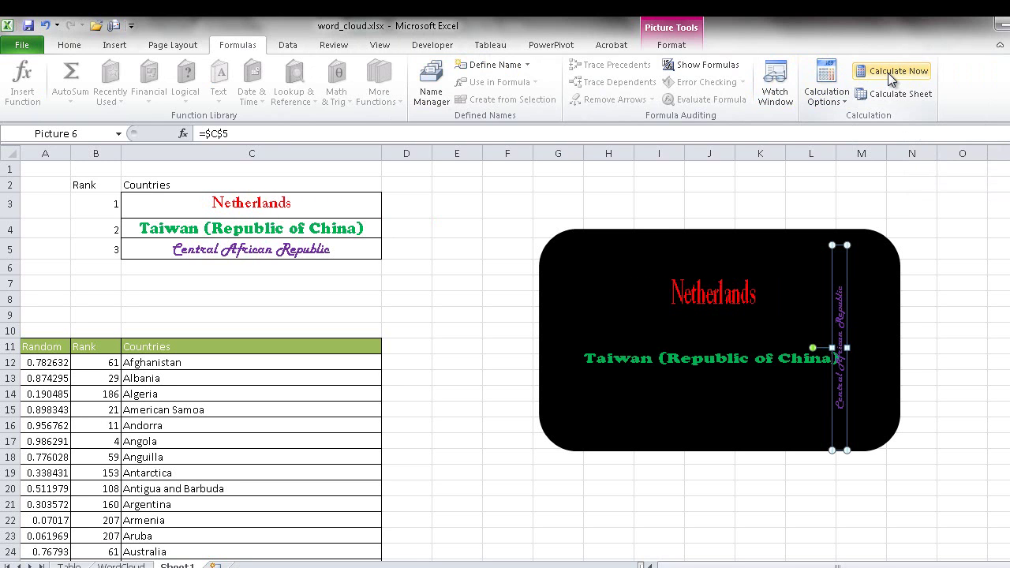
{"action": "left_click", "coordinate": [888, 72]}
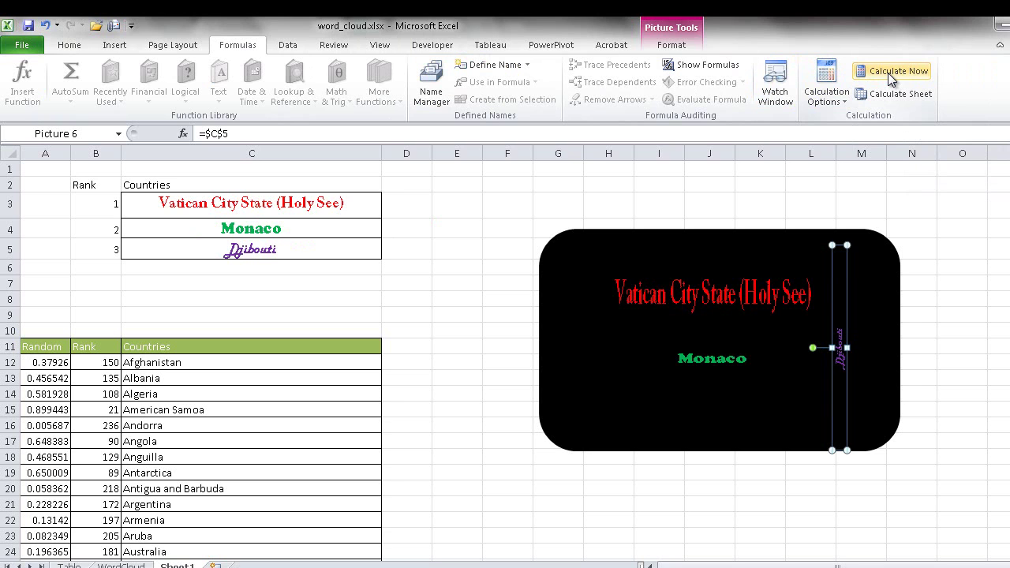
{"action": "left_click", "coordinate": [888, 72]}
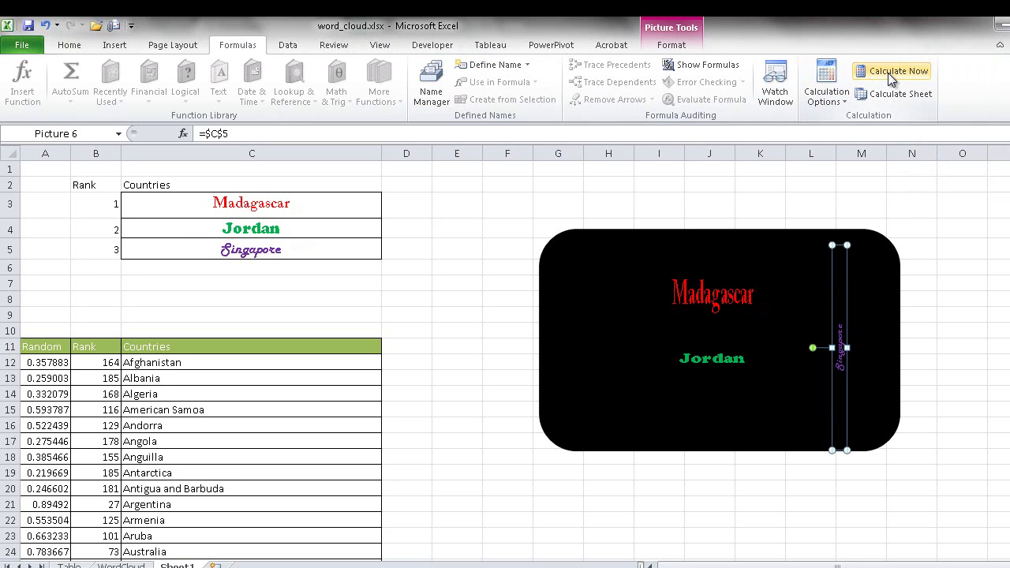
{"action": "left_click", "coordinate": [888, 73]}
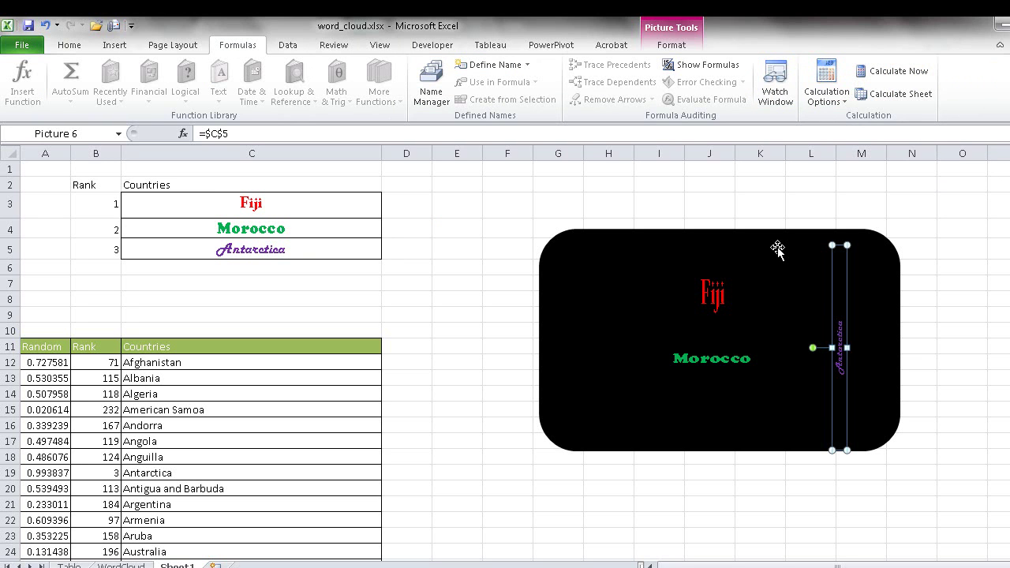
{"action": "left_click", "coordinate": [879, 71]}
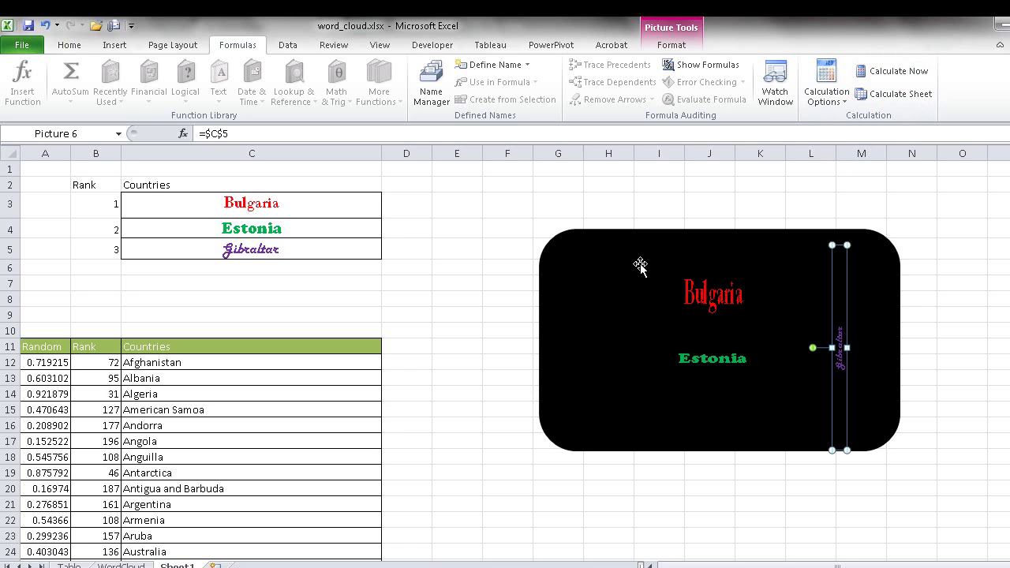
Move the linked picture of C3 slightly up and left on the black shape, and the linked picture of C4 lower and slightly left.
{"action": "left_click", "coordinate": [711, 276]}
{"action": "left_click_drag", "start_coordinate": [739, 269], "coordinate": [714, 261]}
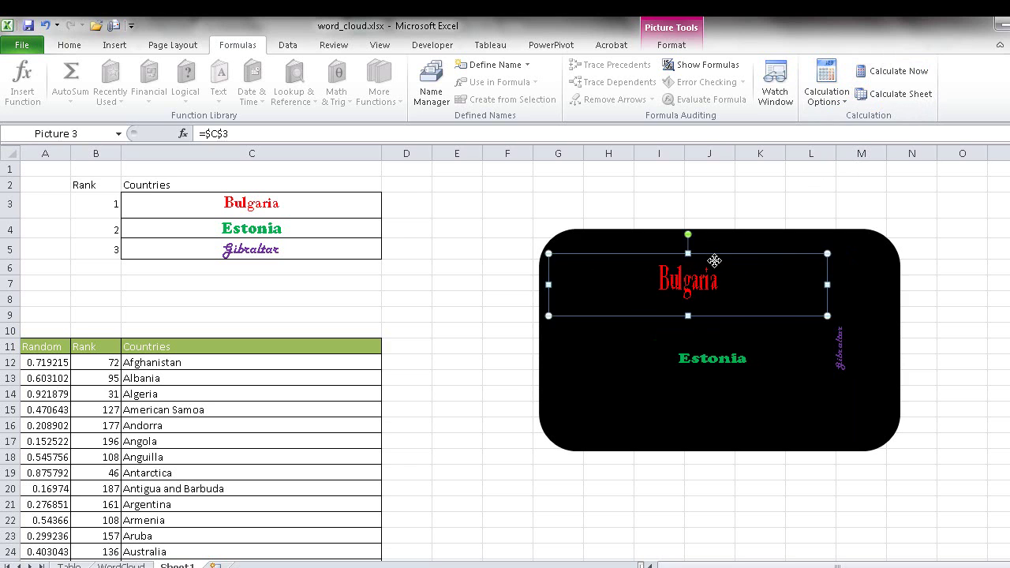
{"action": "left_click", "coordinate": [765, 345]}
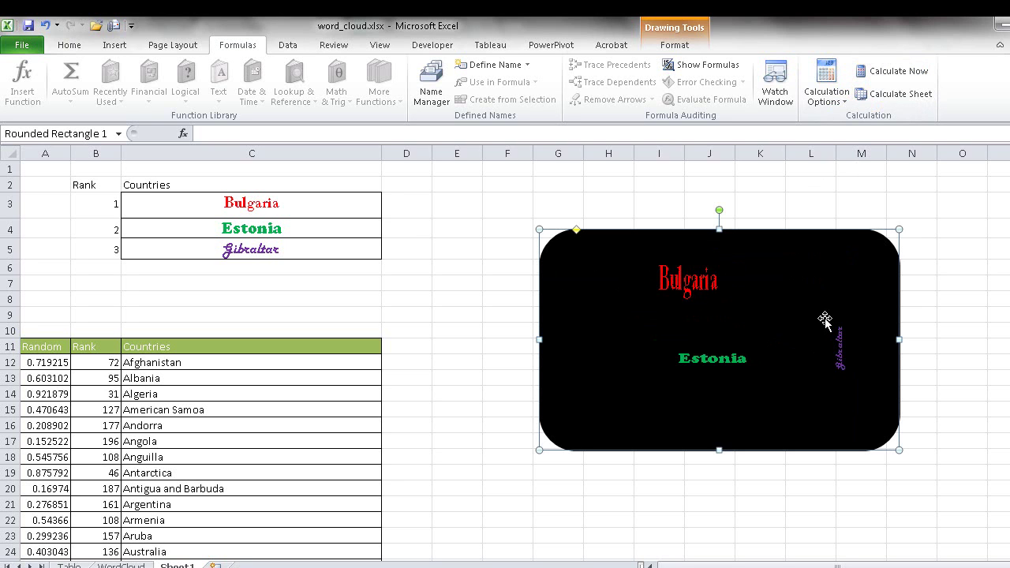
{"action": "left_click", "coordinate": [722, 357]}
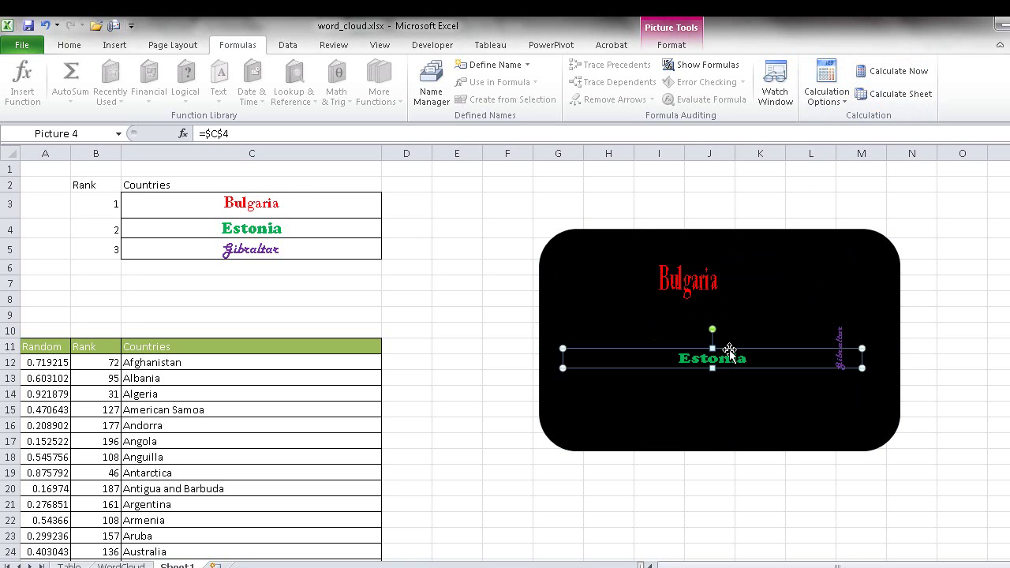
{"action": "left_click", "coordinate": [761, 284]}
Recalculate the workbook several more times to refresh the countries in the rearranged word cloud.
{"action": "left_click", "coordinate": [885, 72]}
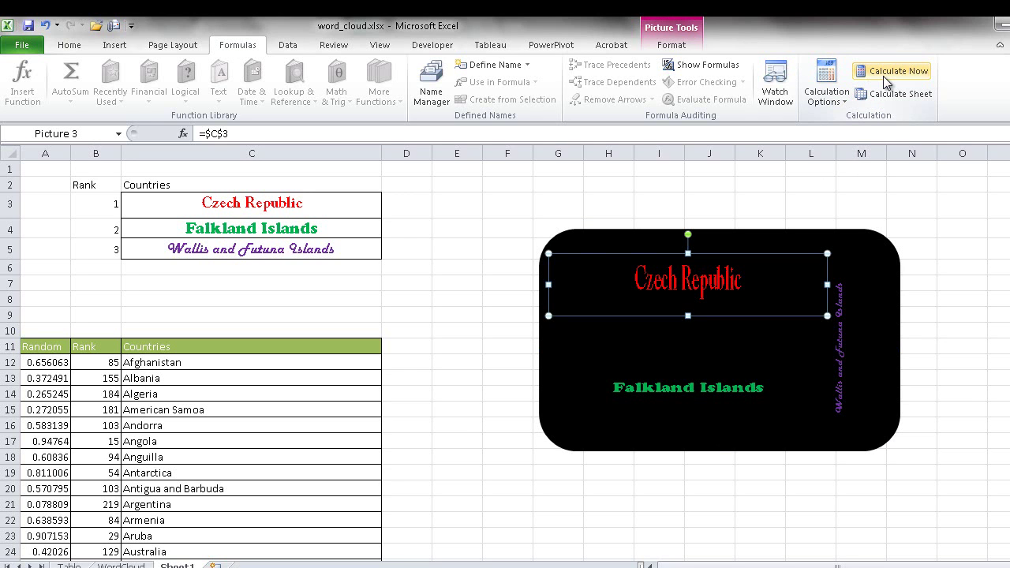
{"action": "left_click", "coordinate": [886, 72]}
{"action": "left_click", "coordinate": [885, 72]}
{"action": "left_click", "coordinate": [885, 72]}
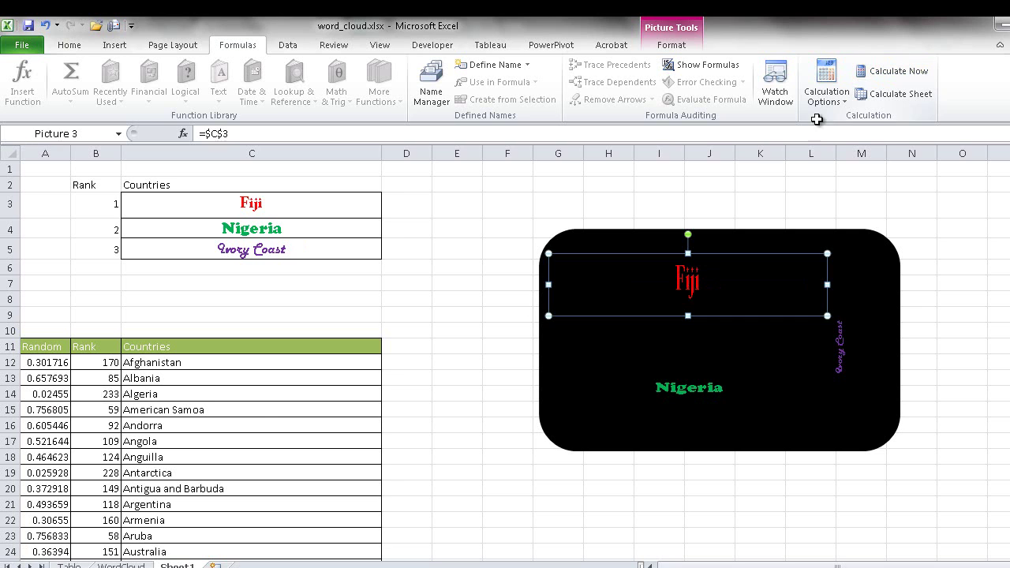
Review the random number formula in A14, the rank formula in B14, the lookup in C3 and the picture linked to C3.
{"action": "left_click", "coordinate": [35, 395]}
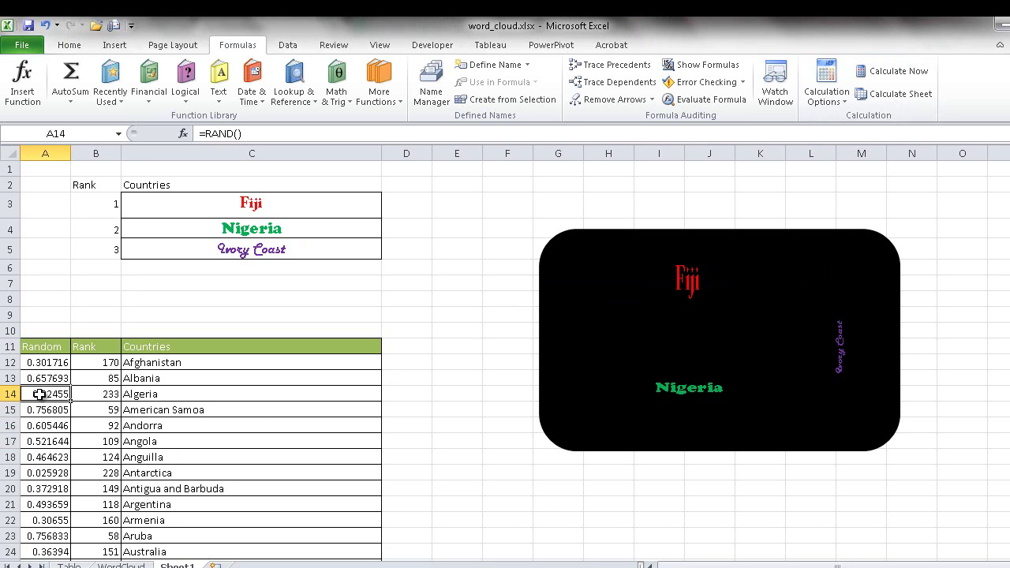
{"action": "left_click", "coordinate": [89, 395]}
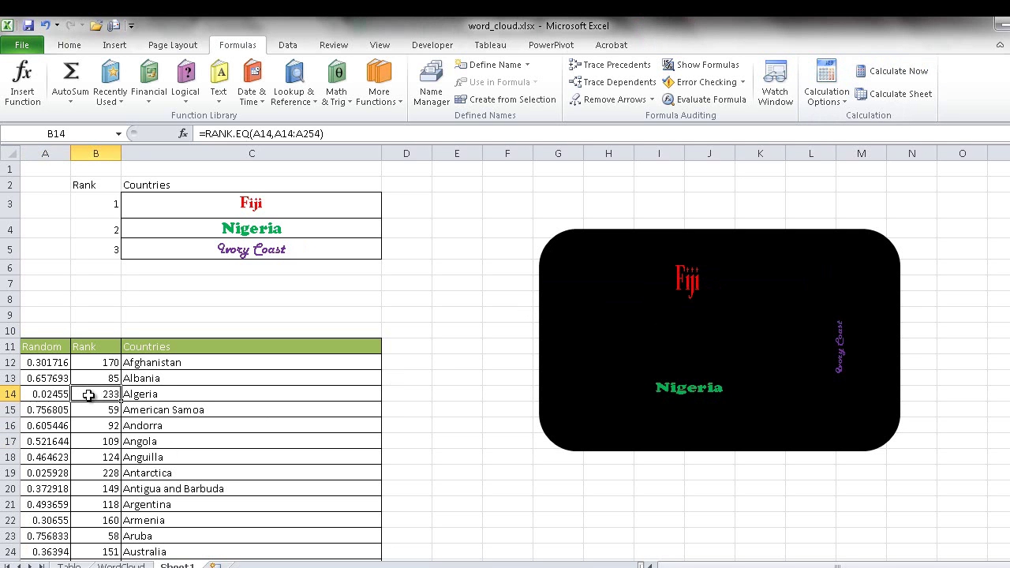
{"action": "left_click", "coordinate": [177, 211]}
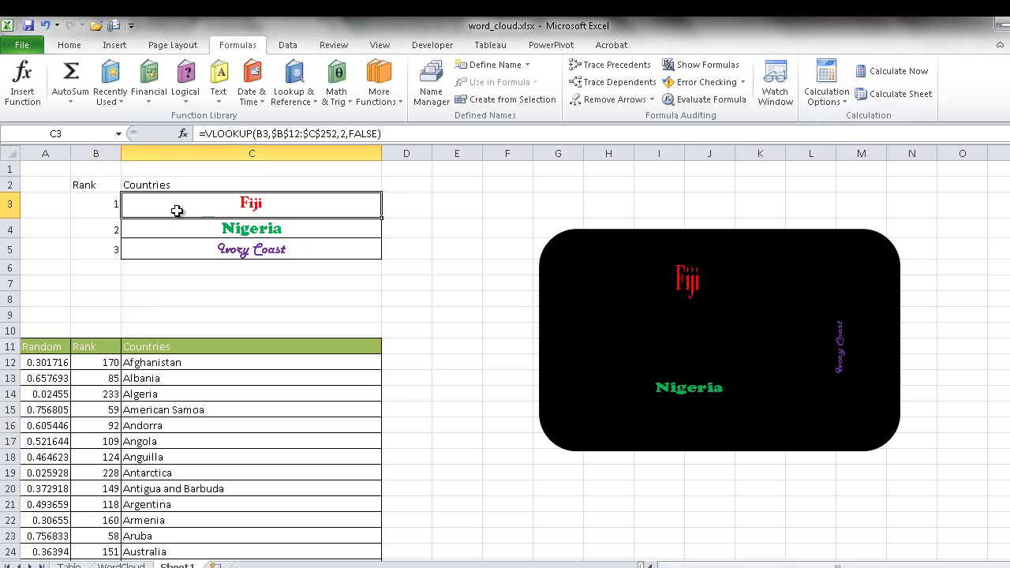
{"action": "left_click", "coordinate": [681, 295]}
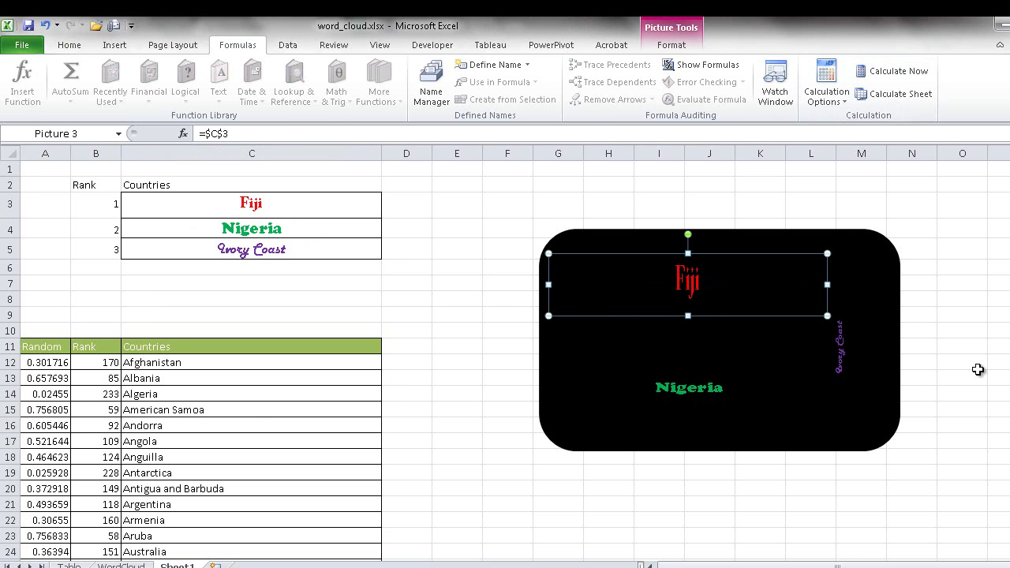